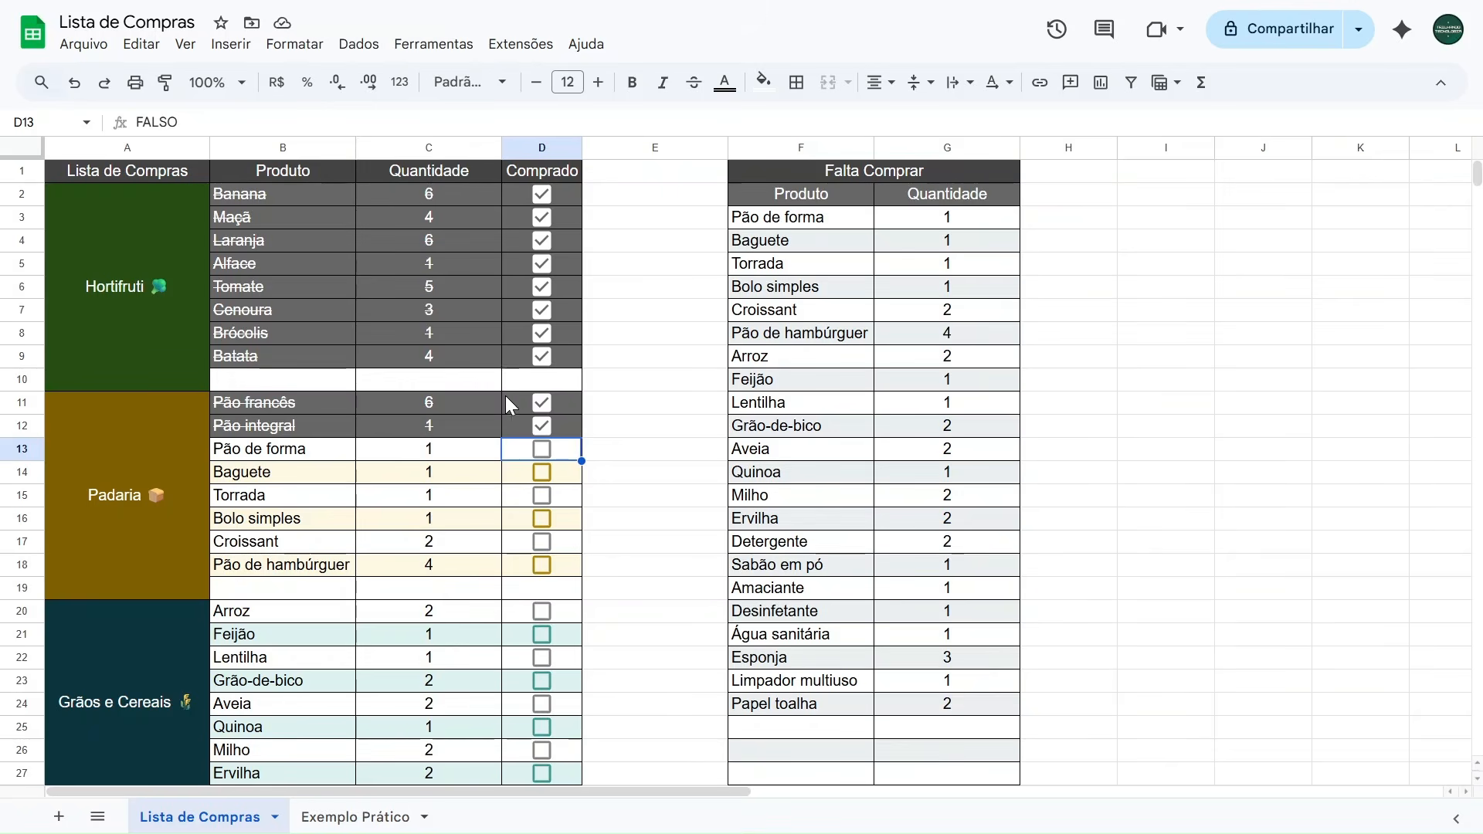
Clear the Comprado checkboxes of Pão integral, Pão francês and every Hortifruti product from Batata up to Banana.
{"action": "left_click", "coordinate": [542, 426]}
{"action": "left_click", "coordinate": [543, 402]}
{"action": "left_click", "coordinate": [542, 356]}
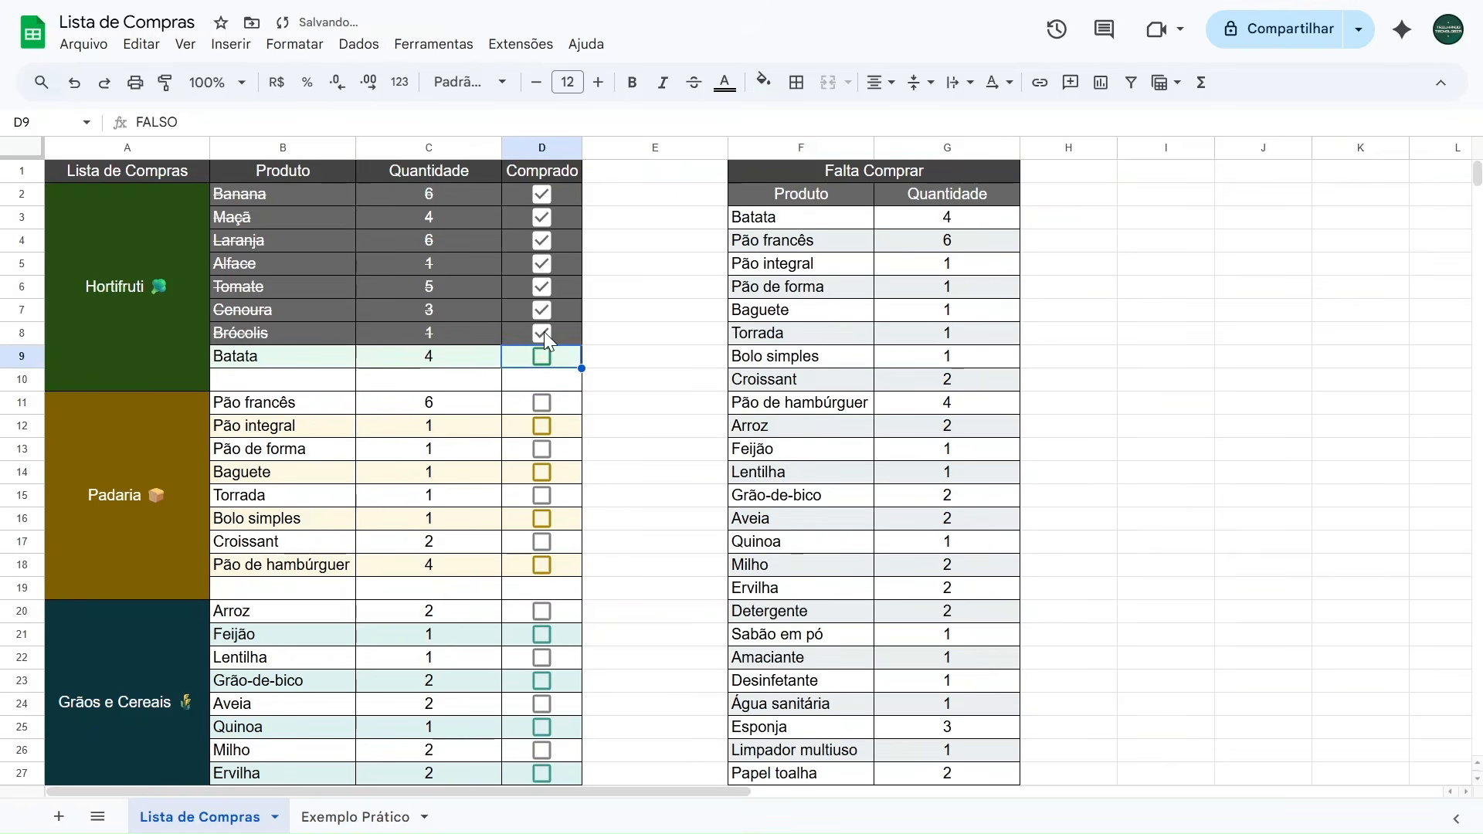
{"action": "left_click", "coordinate": [542, 333]}
{"action": "left_click", "coordinate": [543, 309]}
{"action": "left_click", "coordinate": [542, 287]}
{"action": "left_click", "coordinate": [543, 264]}
{"action": "left_click", "coordinate": [542, 241]}
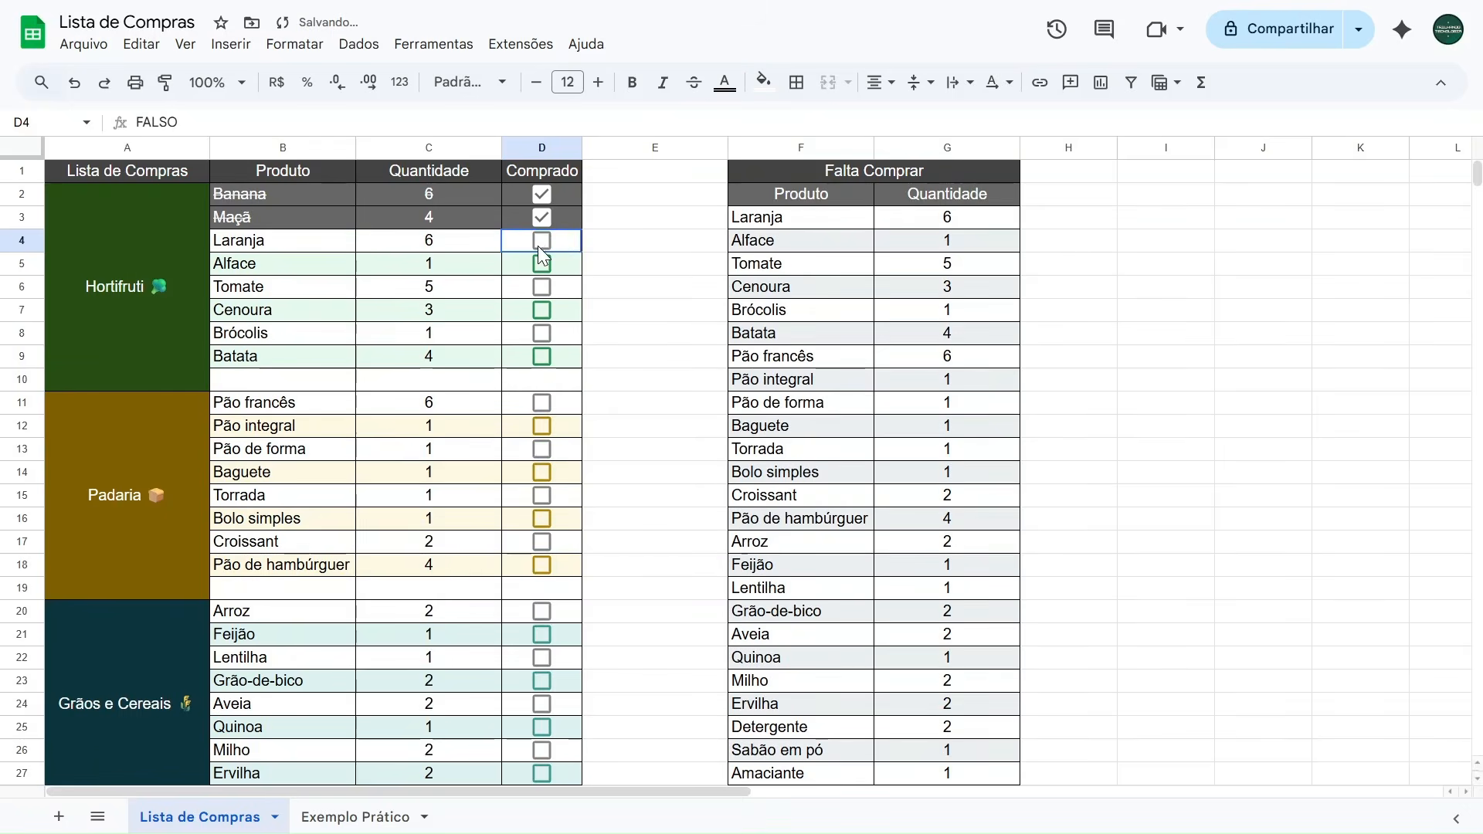
{"action": "left_click", "coordinate": [543, 218]}
{"action": "left_click", "coordinate": [542, 194]}
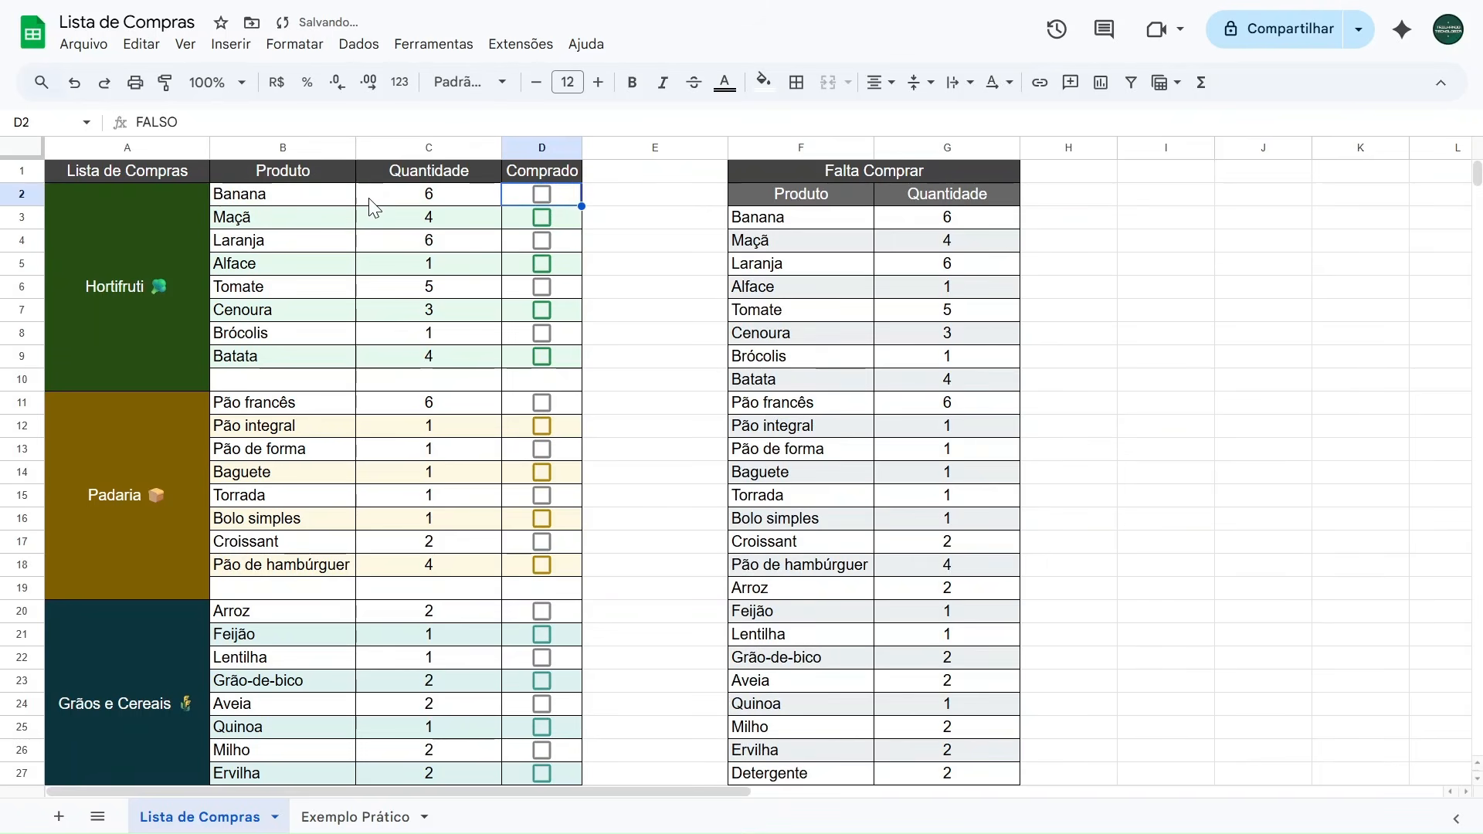
Mark all eight Hortifruti products, from Banana down to Batata, as purchased in the Comprado column.
{"action": "left_click", "coordinate": [546, 197]}
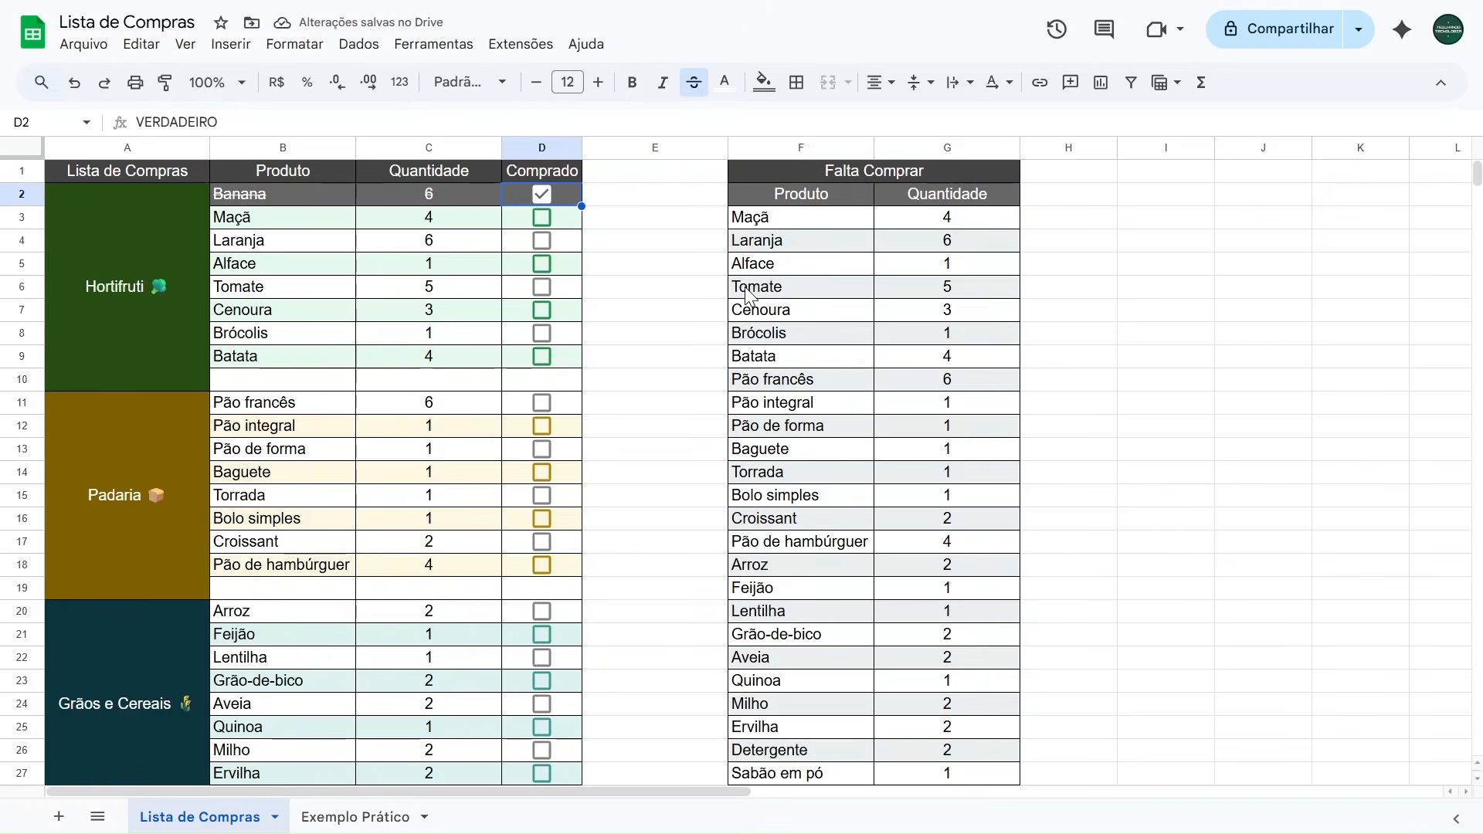
{"action": "left_click", "coordinate": [542, 218]}
{"action": "left_click", "coordinate": [541, 240]}
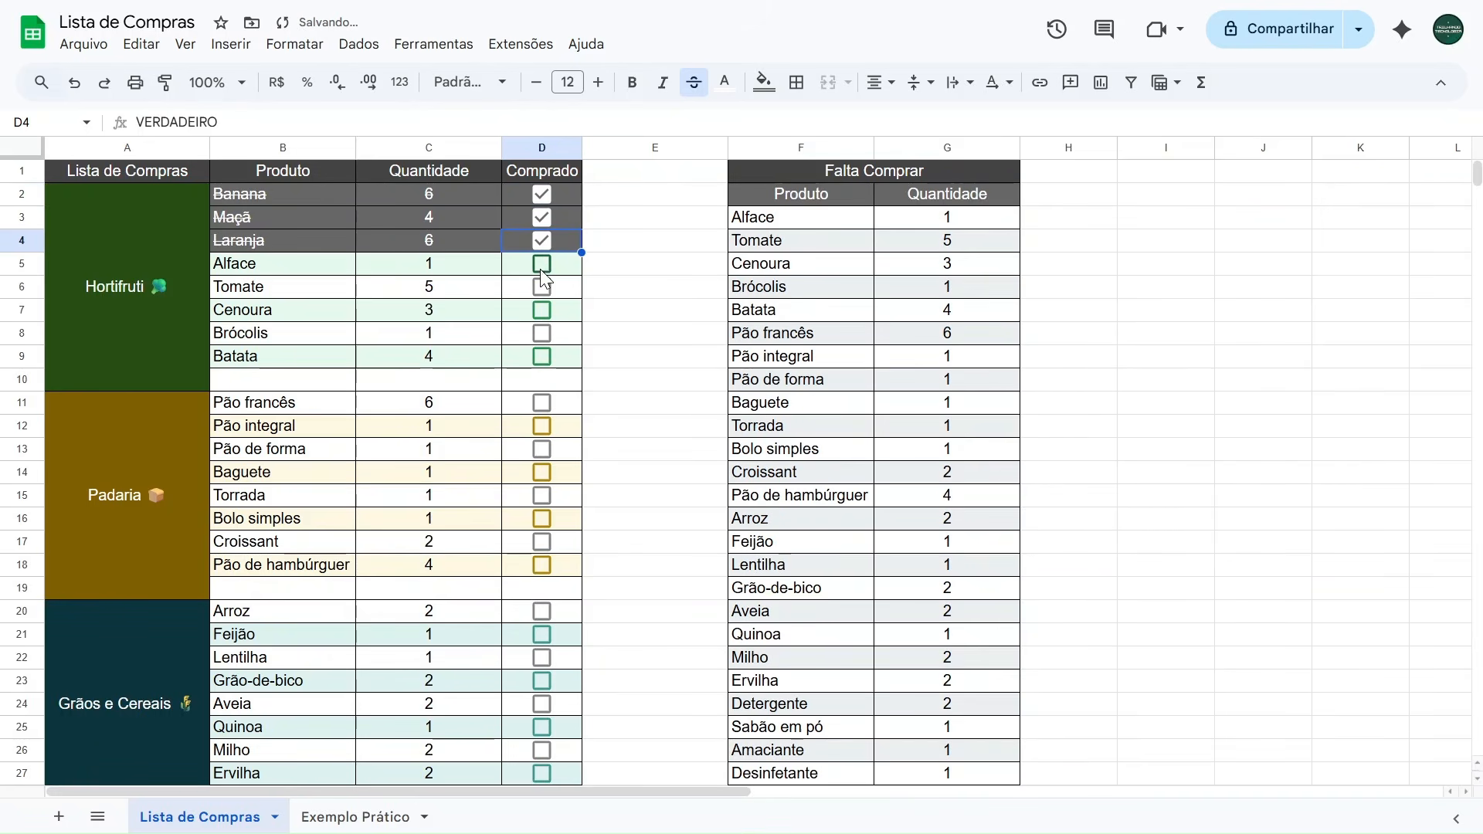
{"action": "left_click", "coordinate": [541, 264]}
{"action": "left_click", "coordinate": [541, 287]}
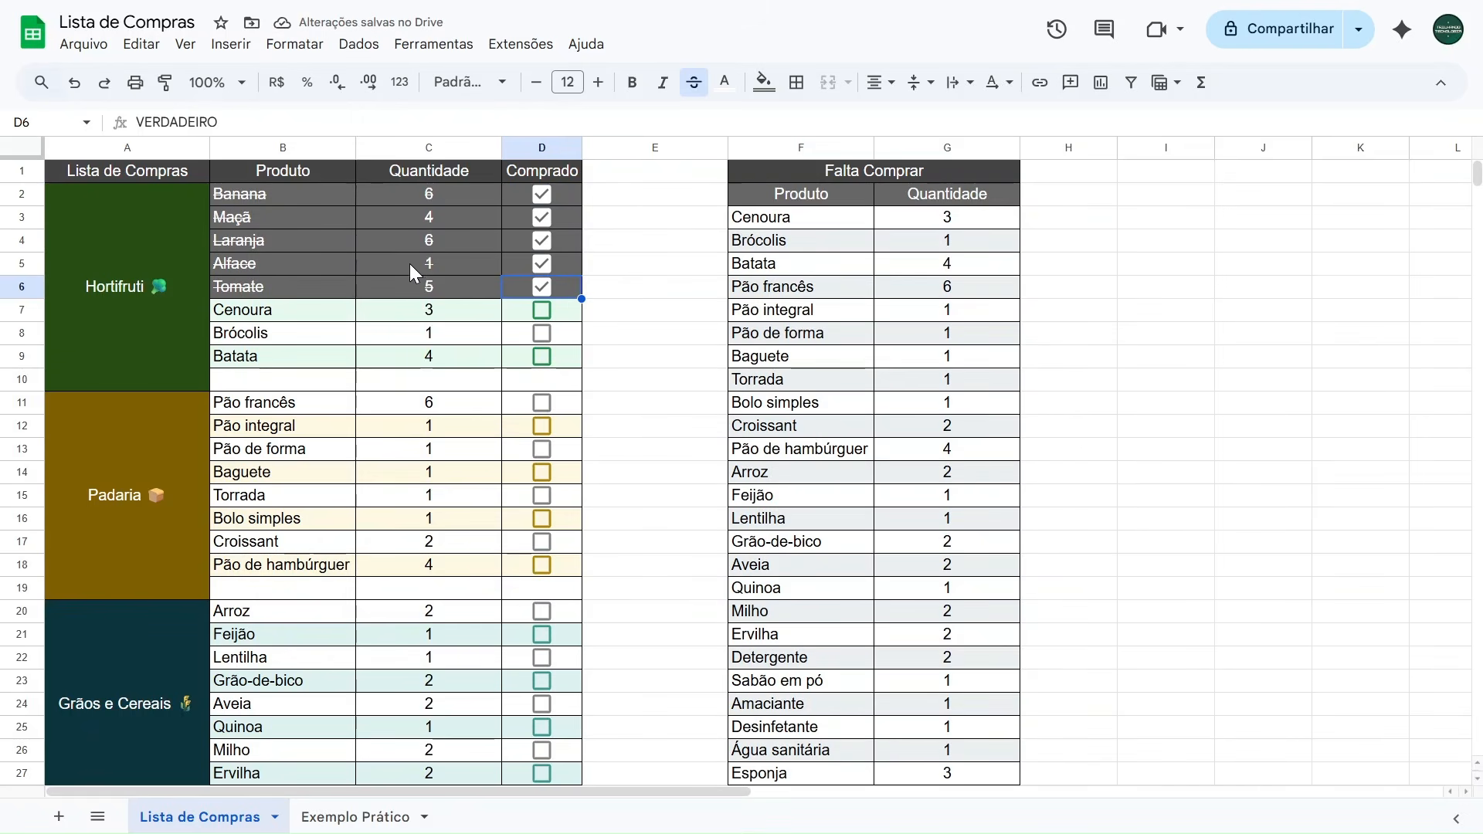
{"action": "left_click", "coordinate": [541, 310]}
{"action": "left_click", "coordinate": [541, 327]}
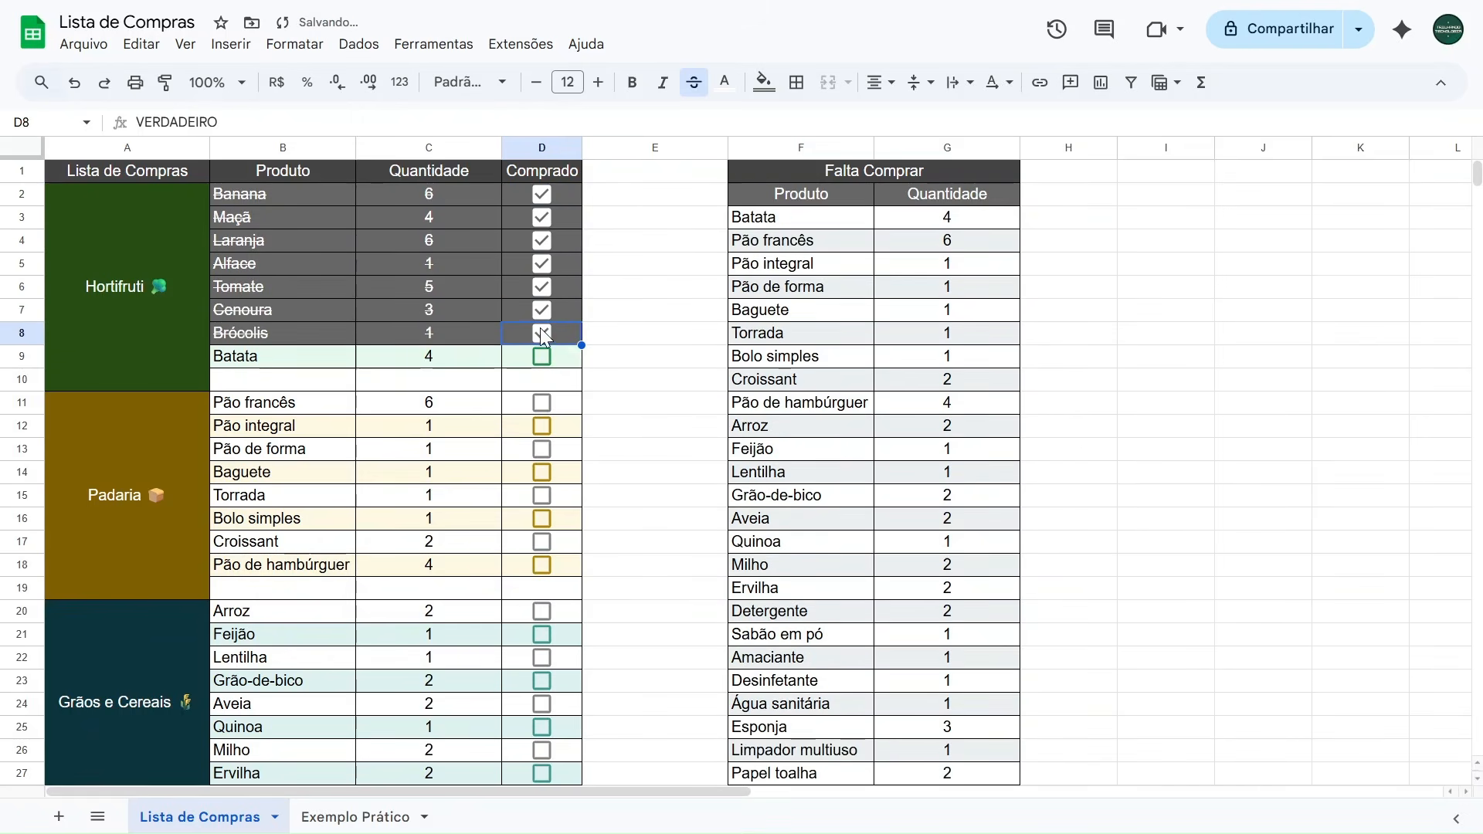
{"action": "left_click", "coordinate": [544, 357]}
Clear the Comprado checkboxes of the eight Hortifruti products again, from Batata up to Banana.
{"action": "left_click", "coordinate": [542, 357]}
{"action": "left_click", "coordinate": [541, 333]}
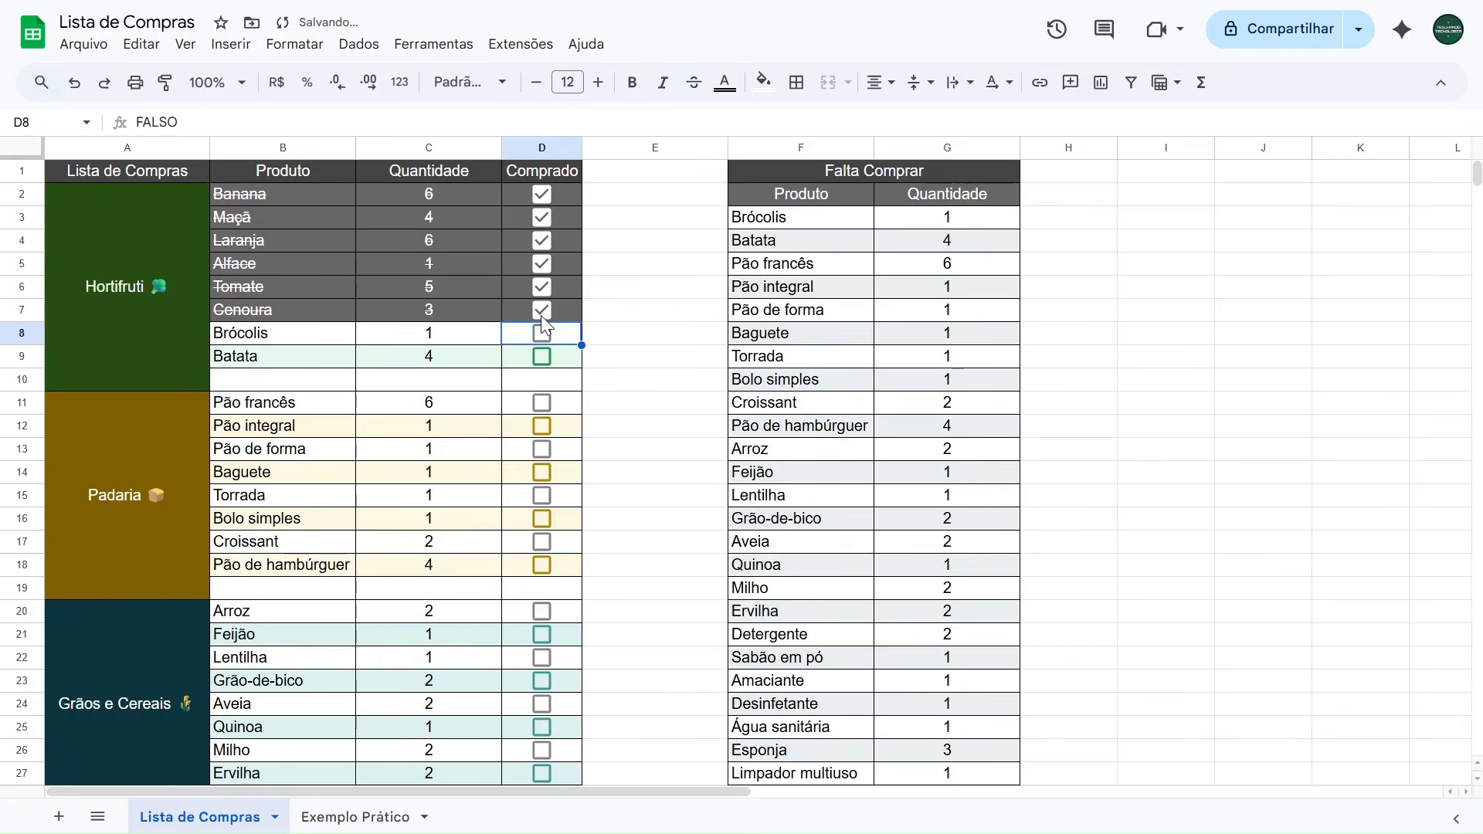
{"action": "left_click", "coordinate": [541, 310]}
{"action": "left_click", "coordinate": [541, 287]}
{"action": "left_click", "coordinate": [541, 263]}
{"action": "left_click", "coordinate": [541, 241]}
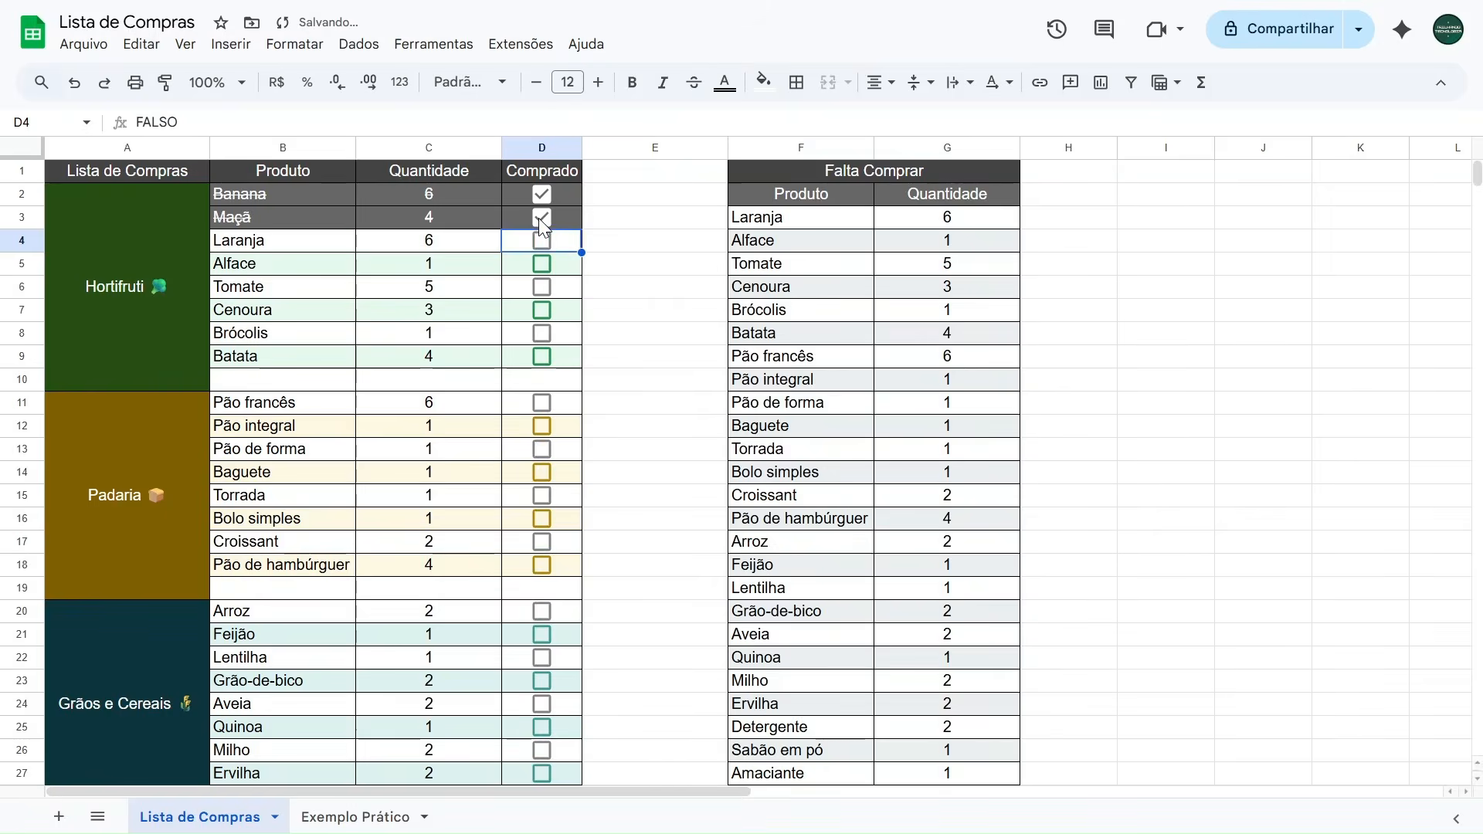
{"action": "left_click", "coordinate": [540, 219]}
{"action": "left_click", "coordinate": [540, 196]}
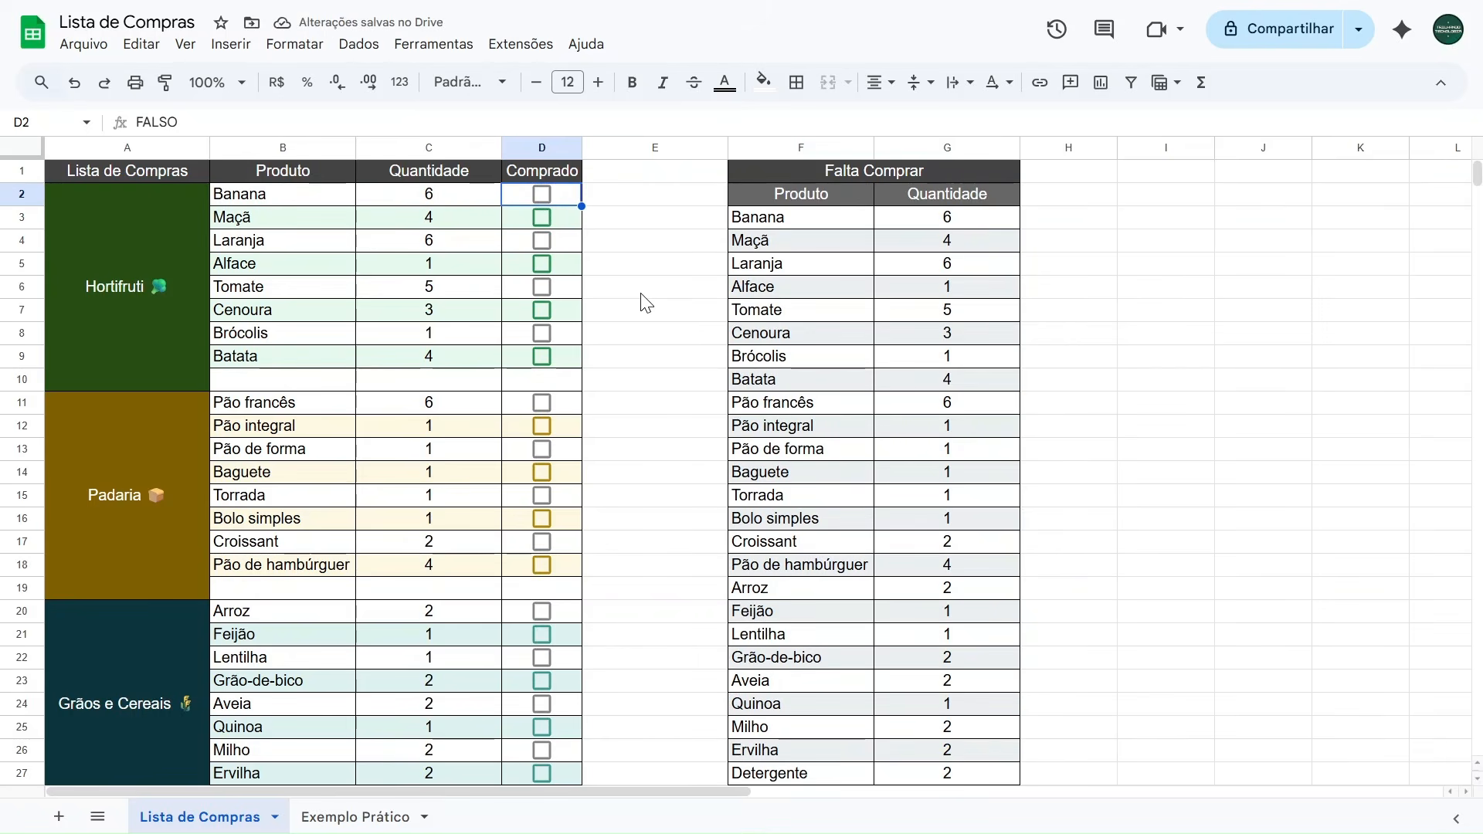
Try out the Comprado checkboxes of Banana, Maçã, Laranja and Alface by ticking all four and clearing them again.
{"action": "left_click", "coordinate": [543, 195]}
{"action": "left_click", "coordinate": [542, 217]}
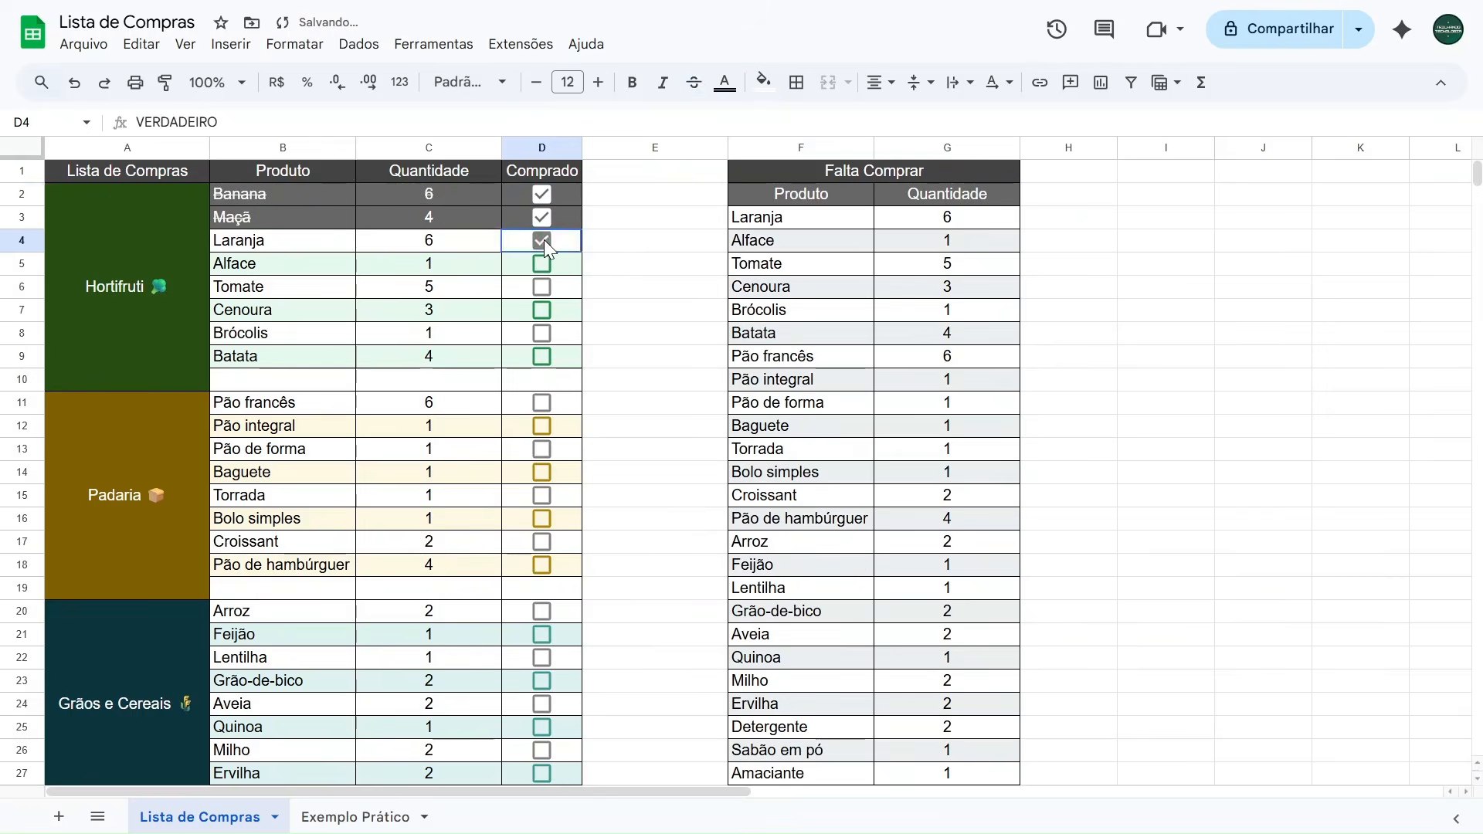
{"action": "left_click", "coordinate": [542, 240]}
{"action": "left_click", "coordinate": [543, 264]}
{"action": "left_click", "coordinate": [543, 264]}
{"action": "left_click", "coordinate": [542, 240]}
{"action": "left_click", "coordinate": [542, 217]}
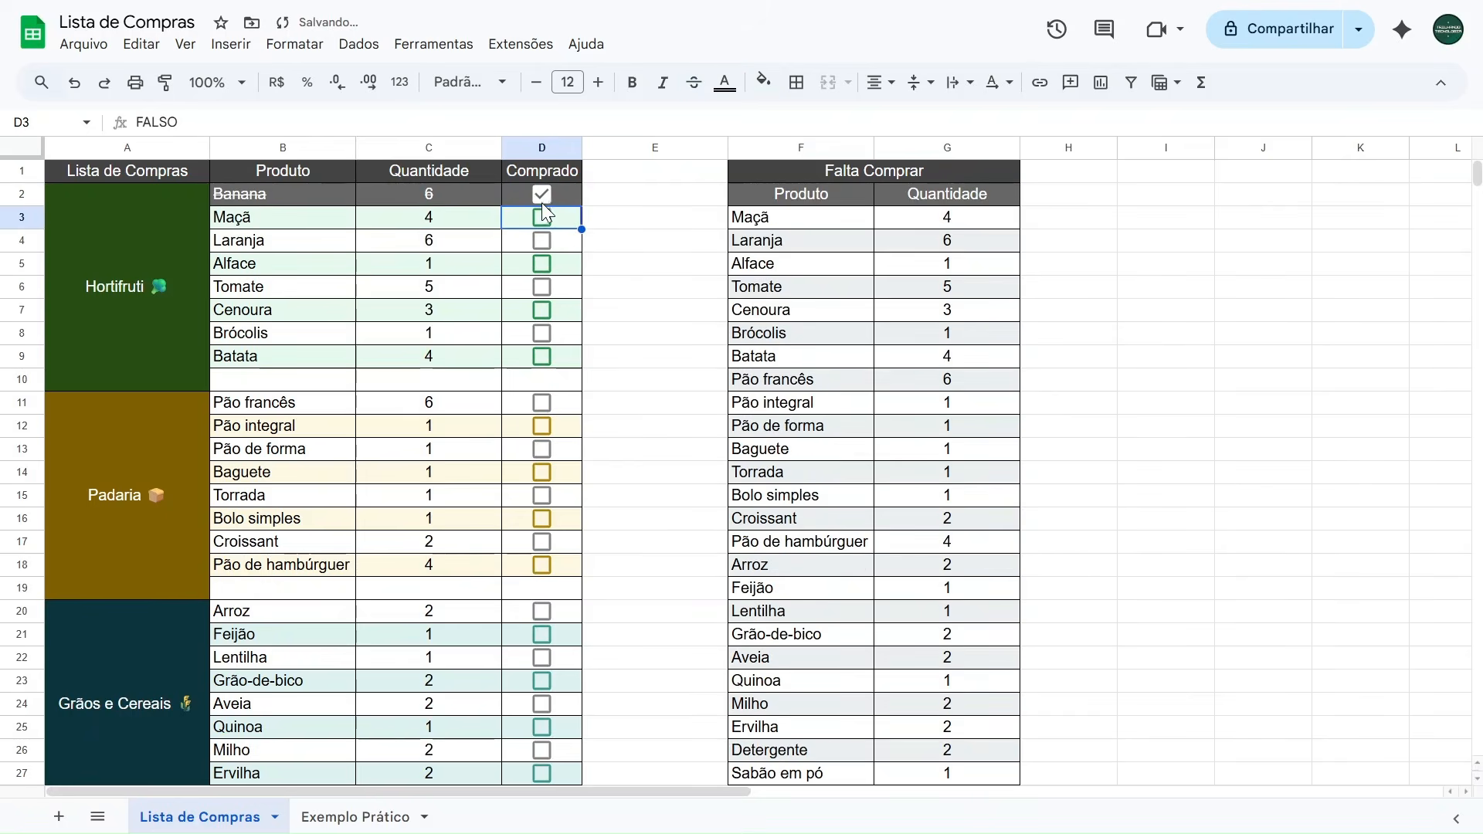
{"action": "left_click", "coordinate": [543, 195]}
Switch to the Exemplo Prático sheet and set the font size of the Hortifruti range A2:D10 to 12.
{"action": "left_click", "coordinate": [322, 817]}
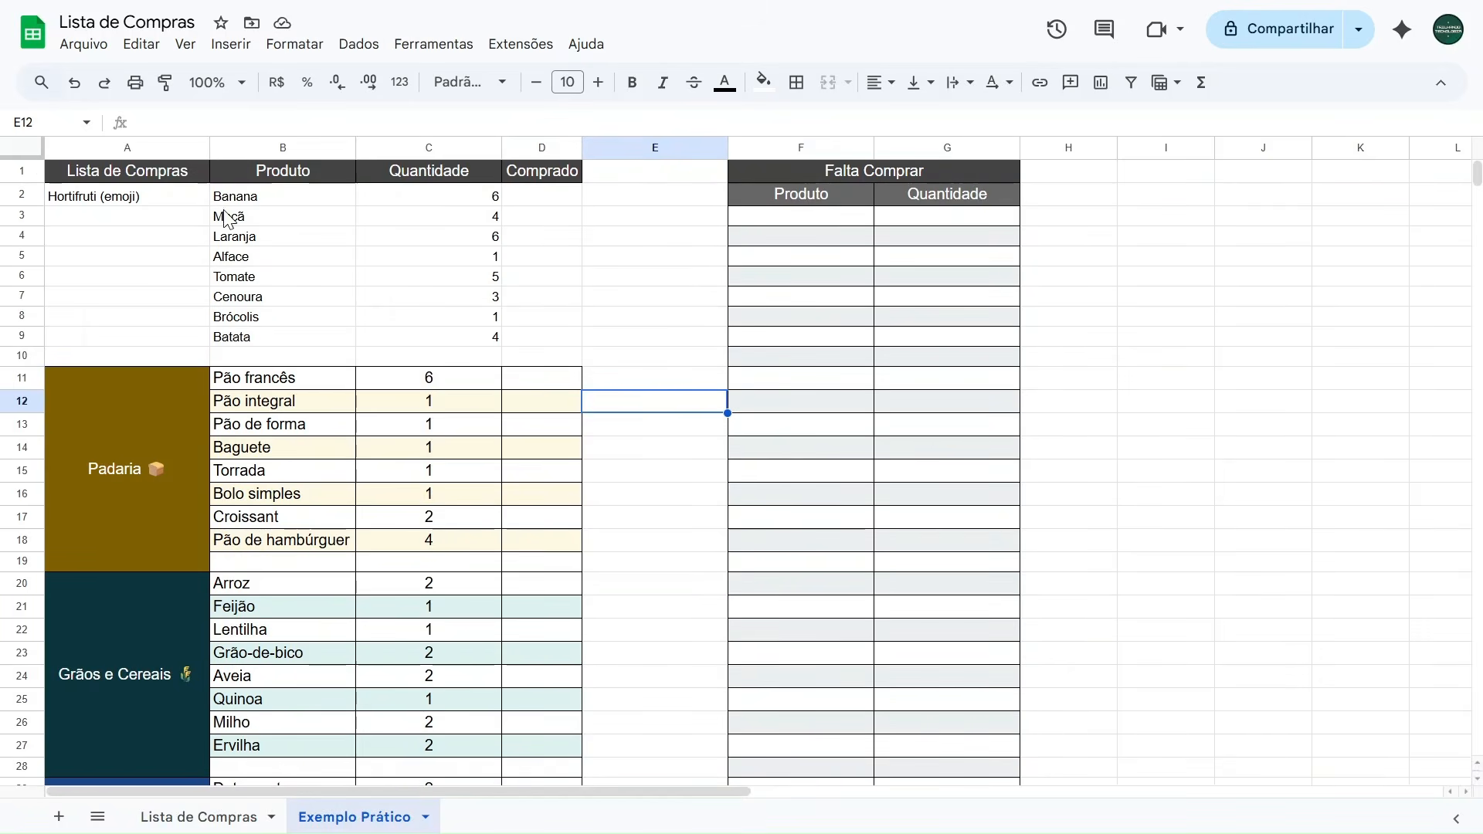
{"action": "left_click_drag", "start_coordinate": [119, 199], "coordinate": [551, 373]}
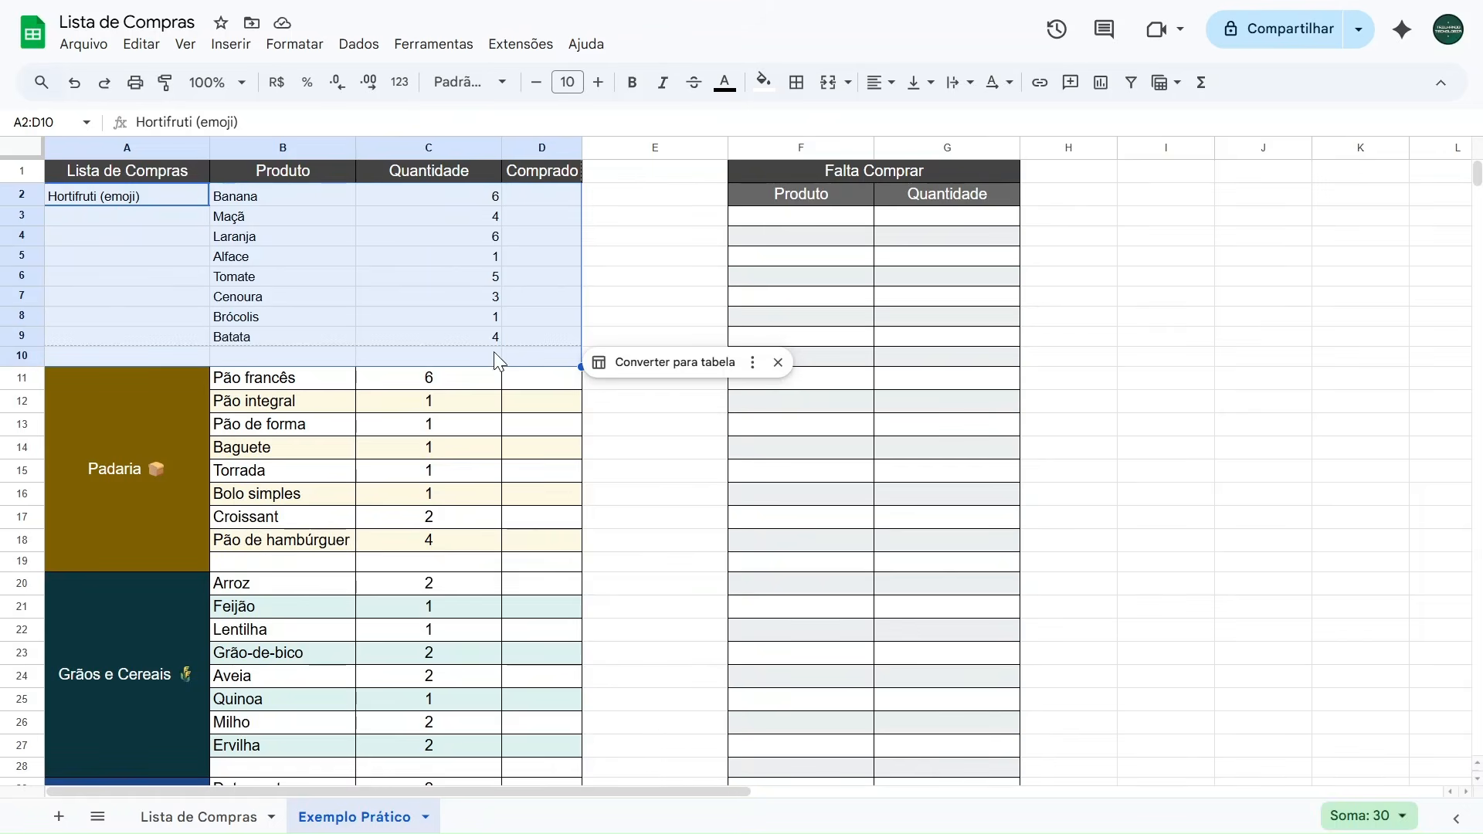
{"action": "scroll", "coordinate": [160, 412], "scroll_direction": "down", "scroll_amount": 5}
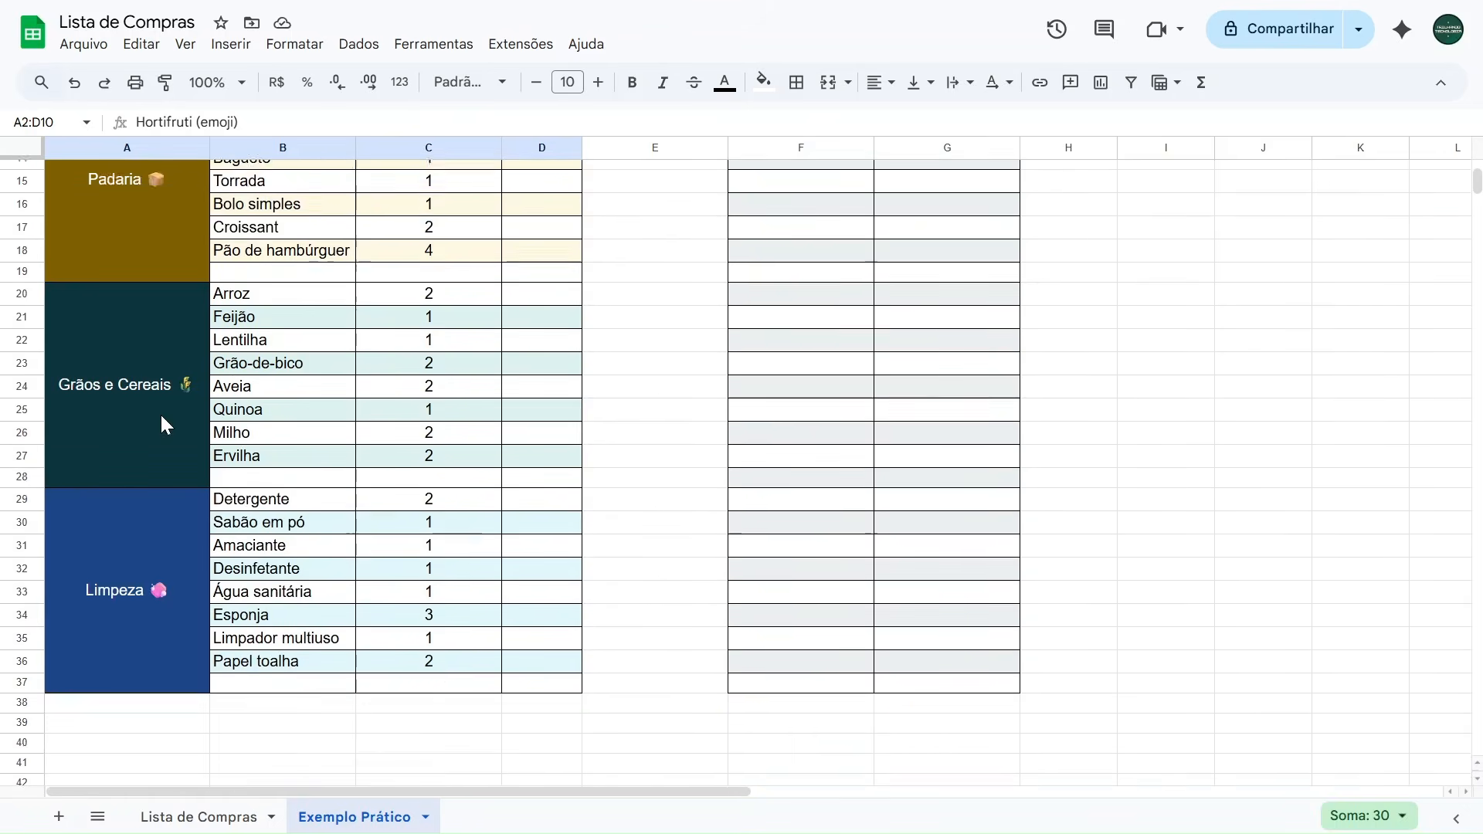
{"action": "scroll", "coordinate": [154, 462], "scroll_direction": "up", "scroll_amount": 5}
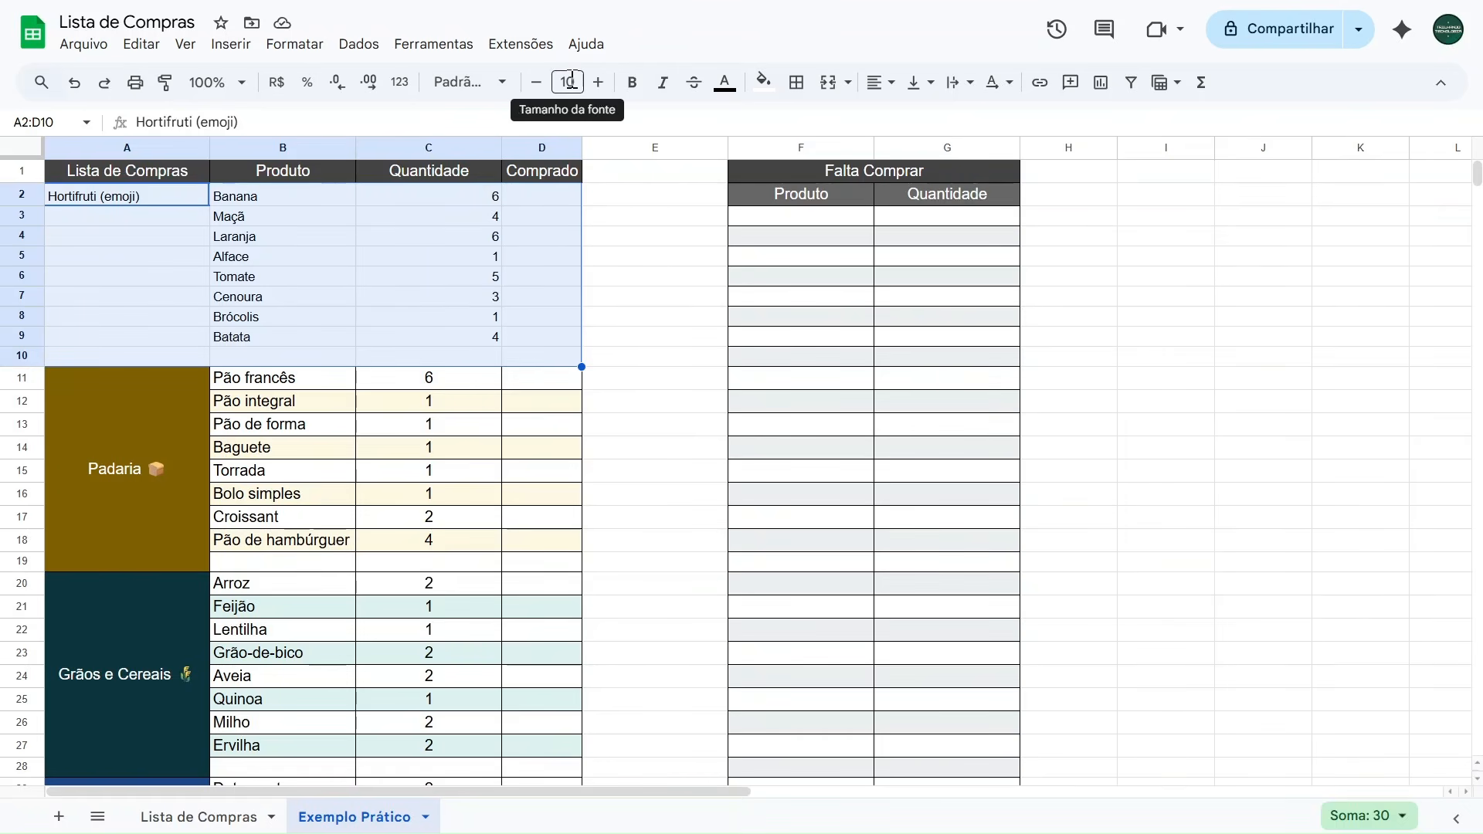
{"action": "left_click", "coordinate": [600, 83]}
{"action": "left_click", "coordinate": [600, 82]}
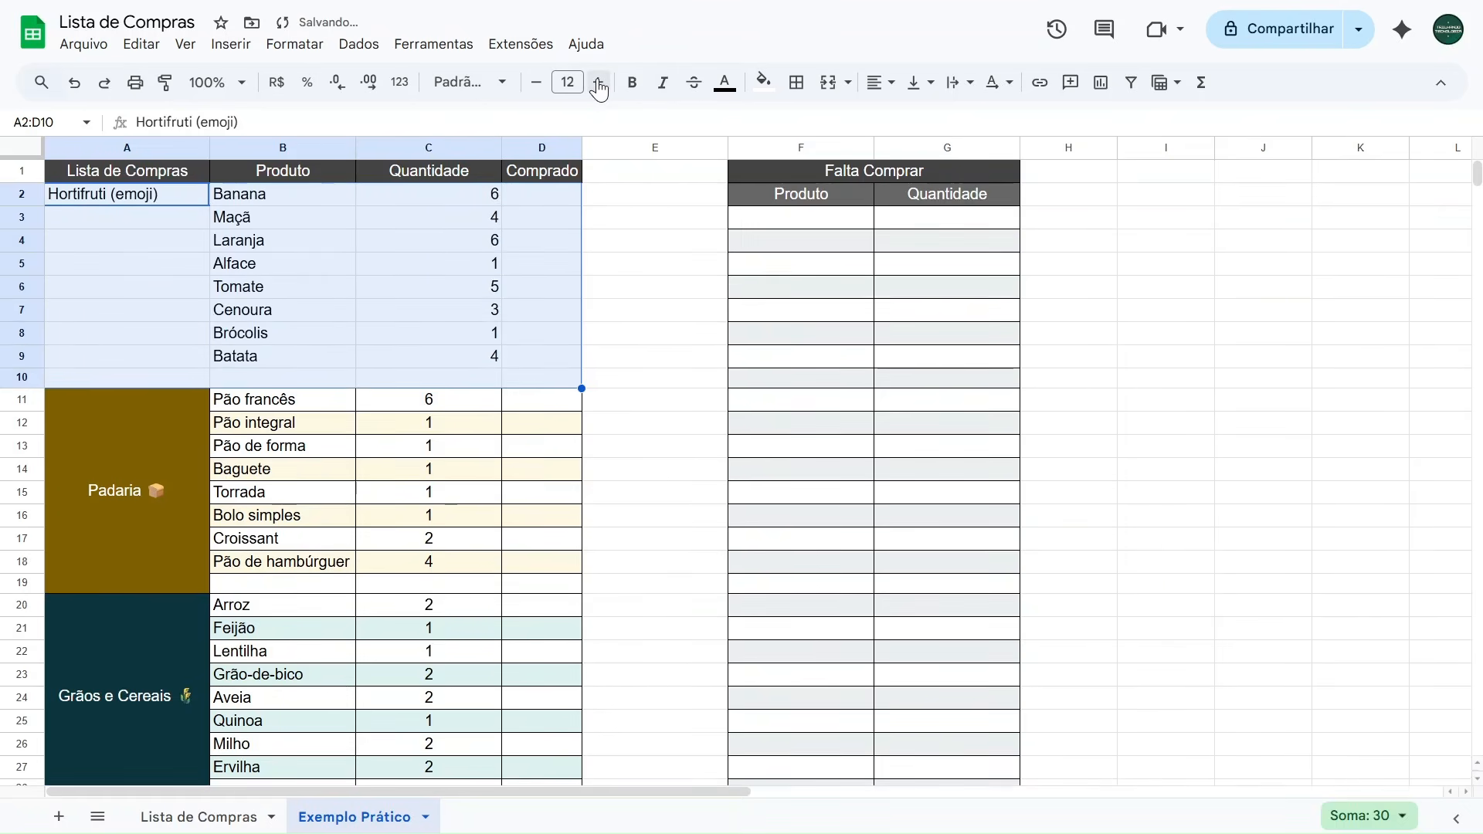
Add borders around all cells of the Hortifruti range A2:D10.
{"action": "left_click", "coordinate": [798, 85]}
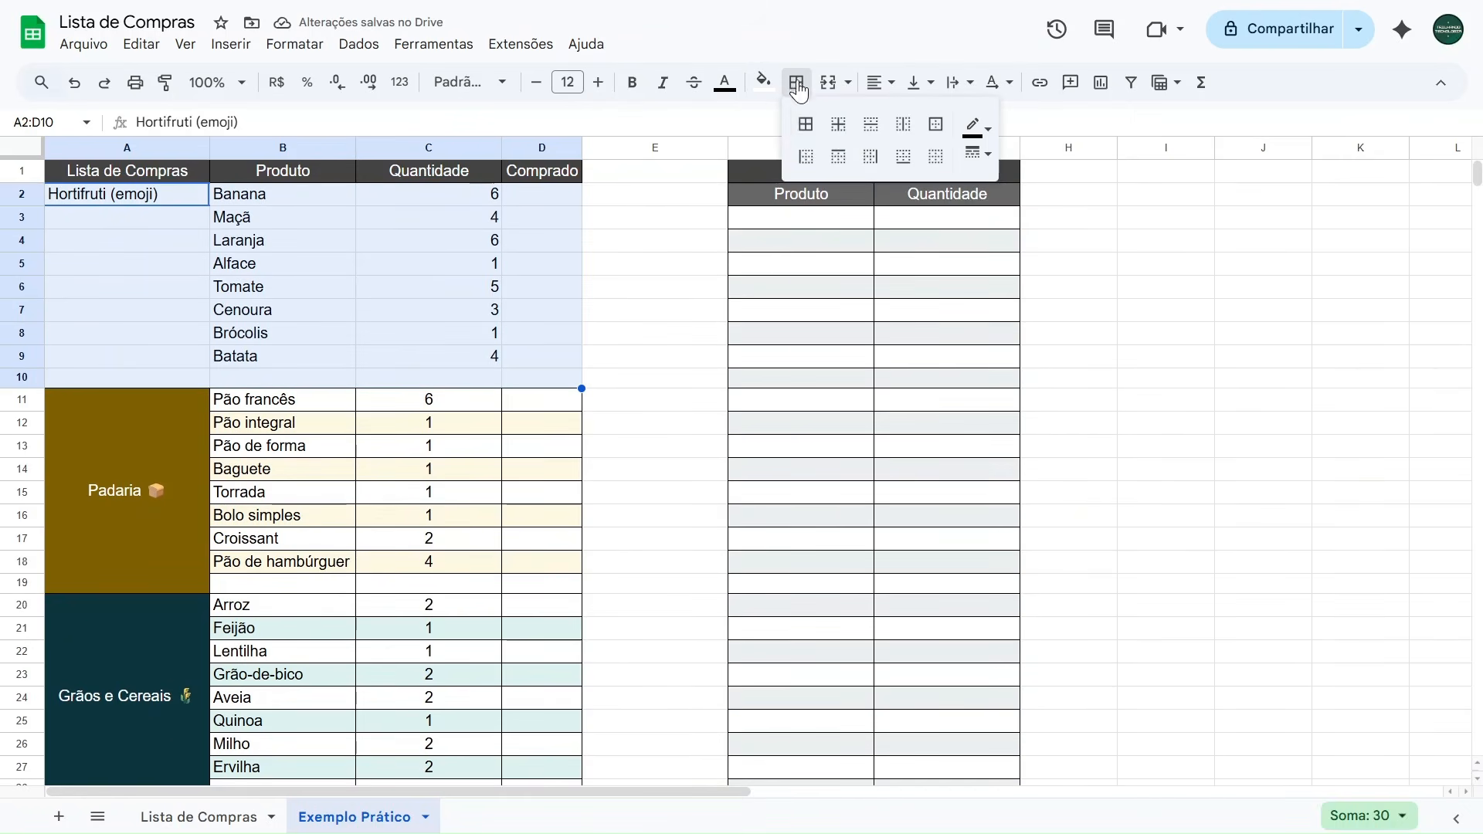
{"action": "left_click", "coordinate": [804, 127]}
{"action": "left_click", "coordinate": [666, 216]}
Apply alternating colors to B2:D10 with the default light green style and no header row.
{"action": "left_click_drag", "start_coordinate": [294, 199], "coordinate": [523, 384]}
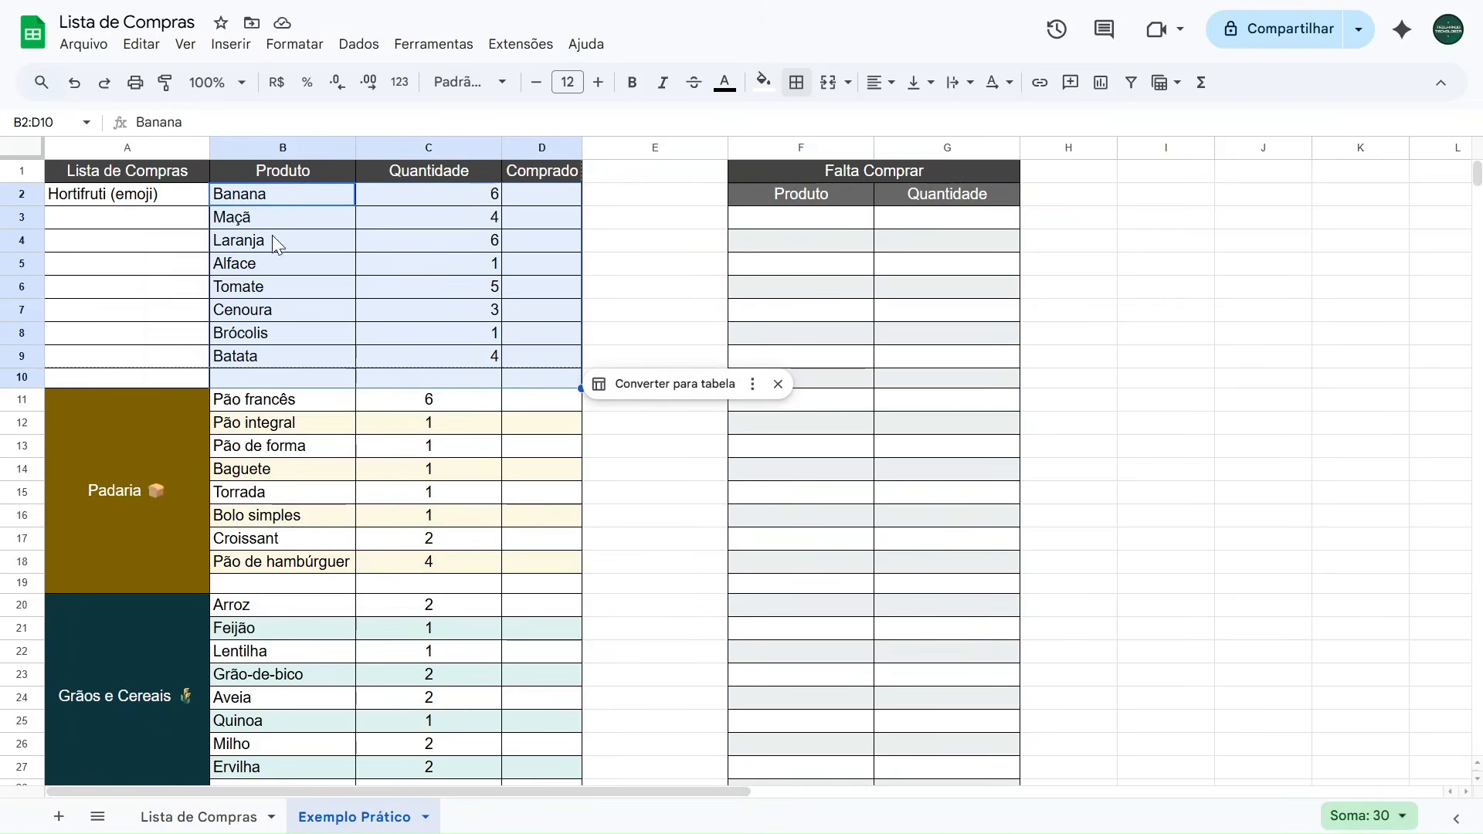
{"action": "left_click", "coordinate": [302, 46]}
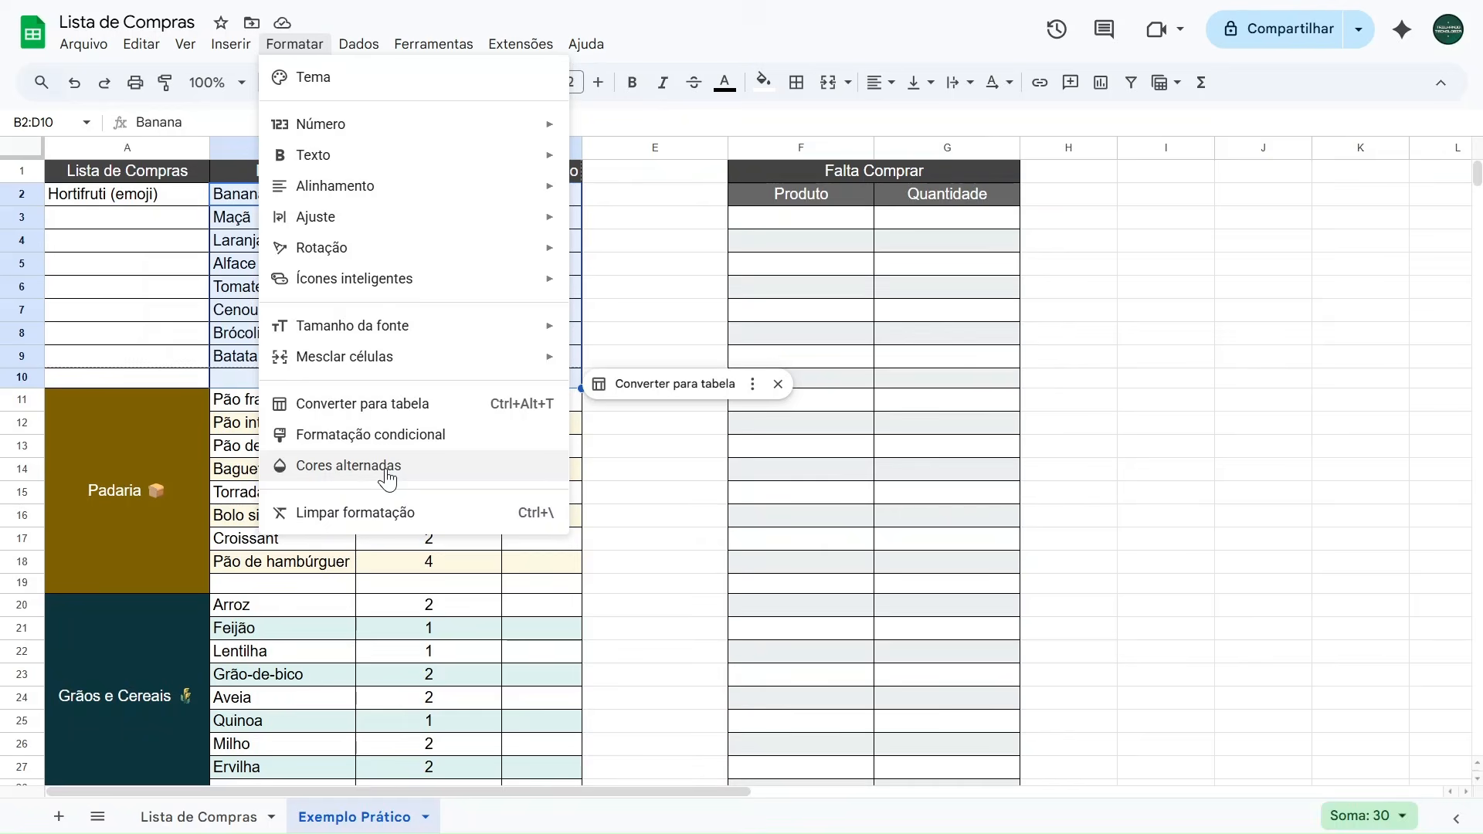
{"action": "left_click", "coordinate": [388, 480]}
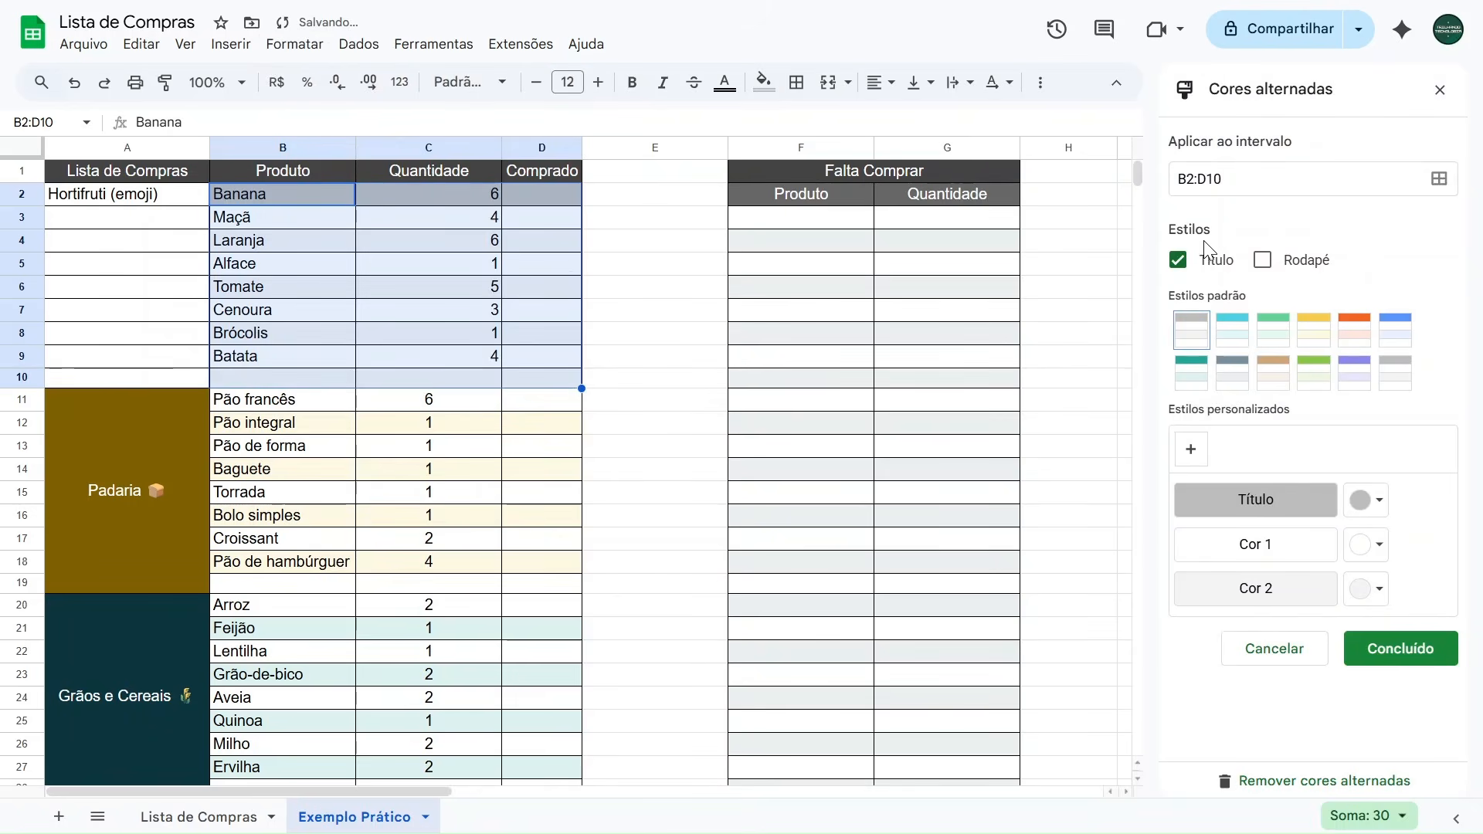
{"action": "left_click", "coordinate": [1177, 262]}
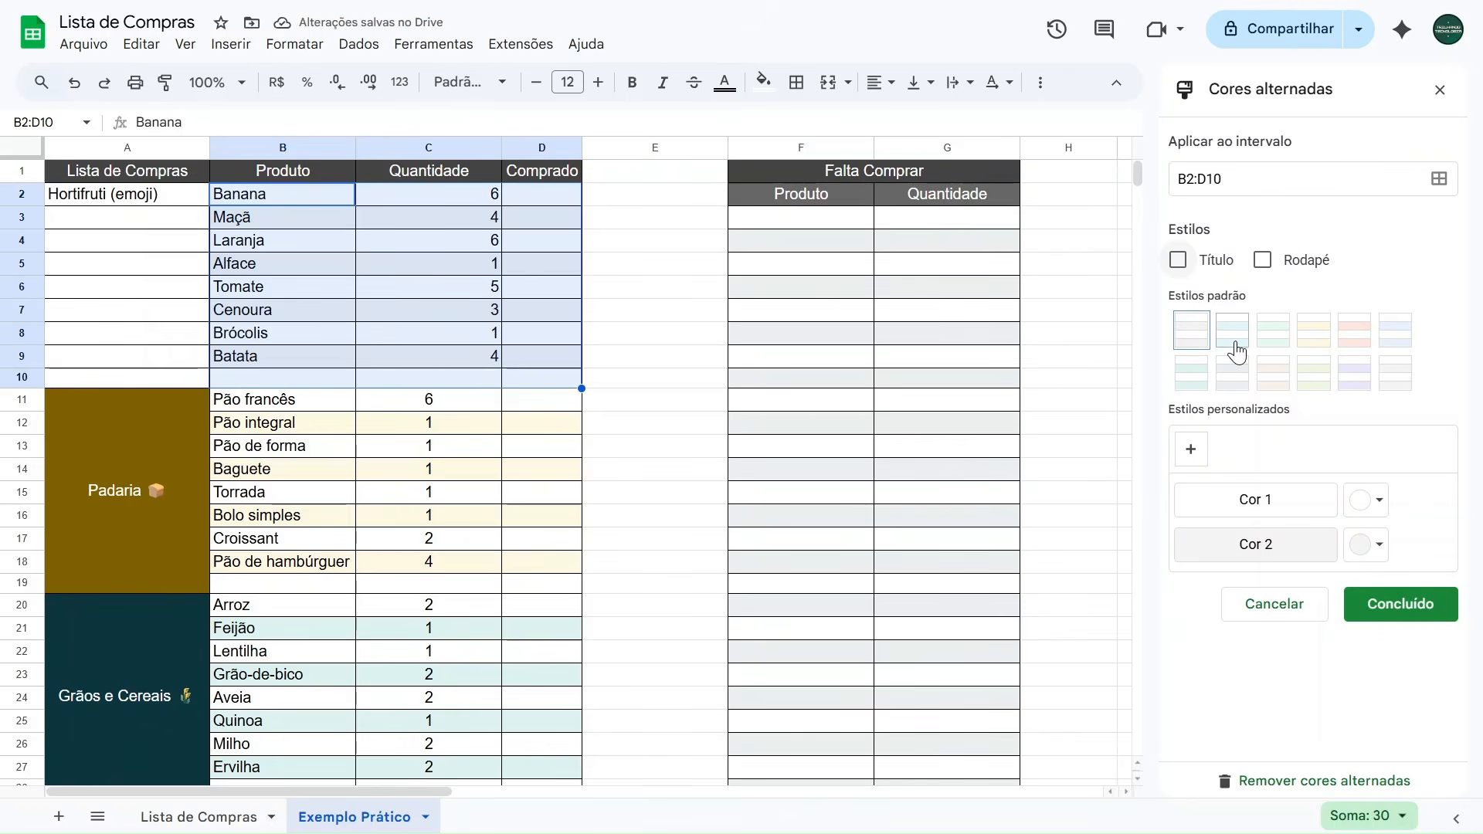
{"action": "left_click", "coordinate": [1278, 346]}
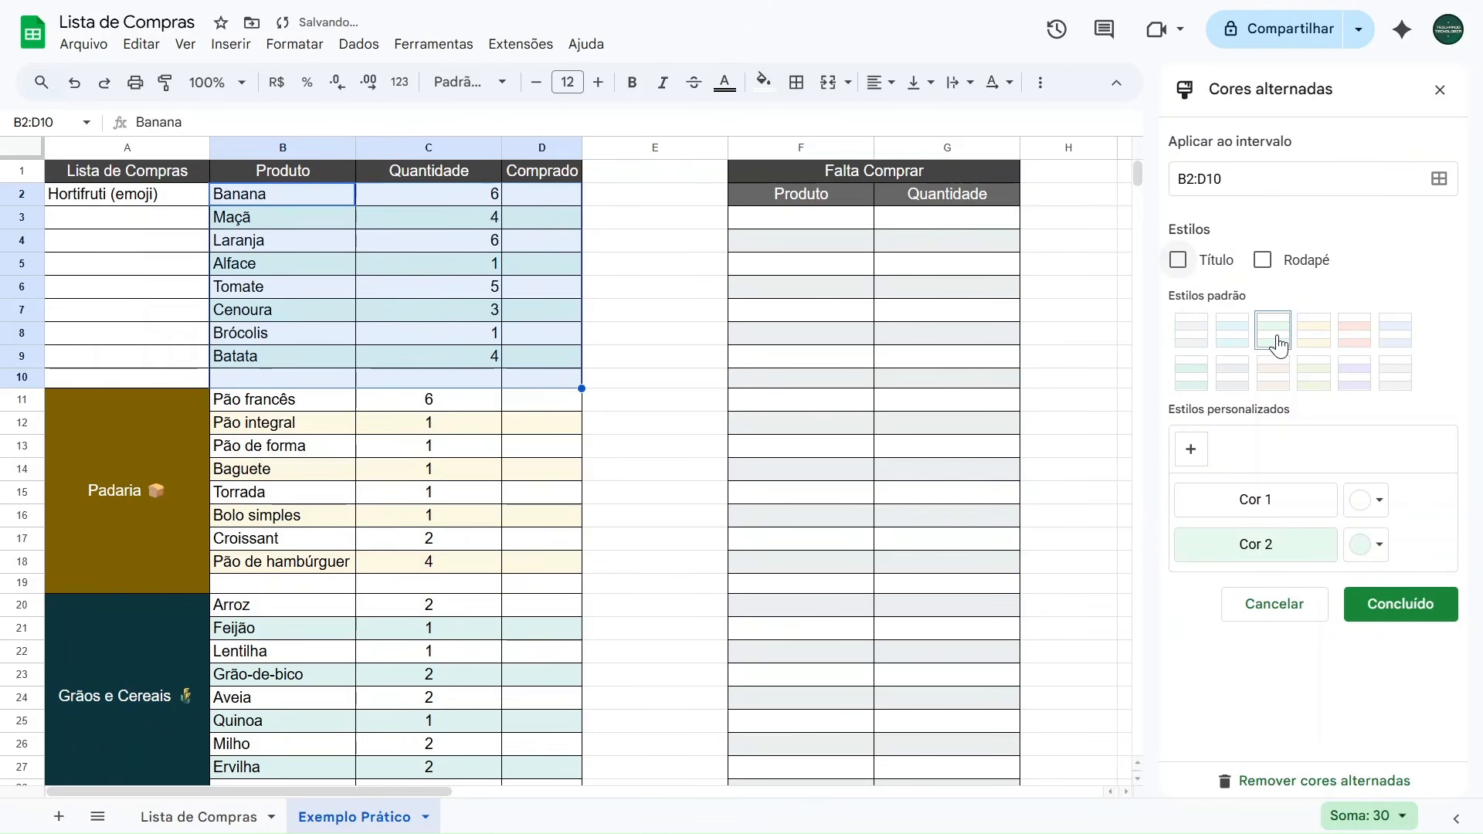
{"action": "left_click", "coordinate": [1379, 599]}
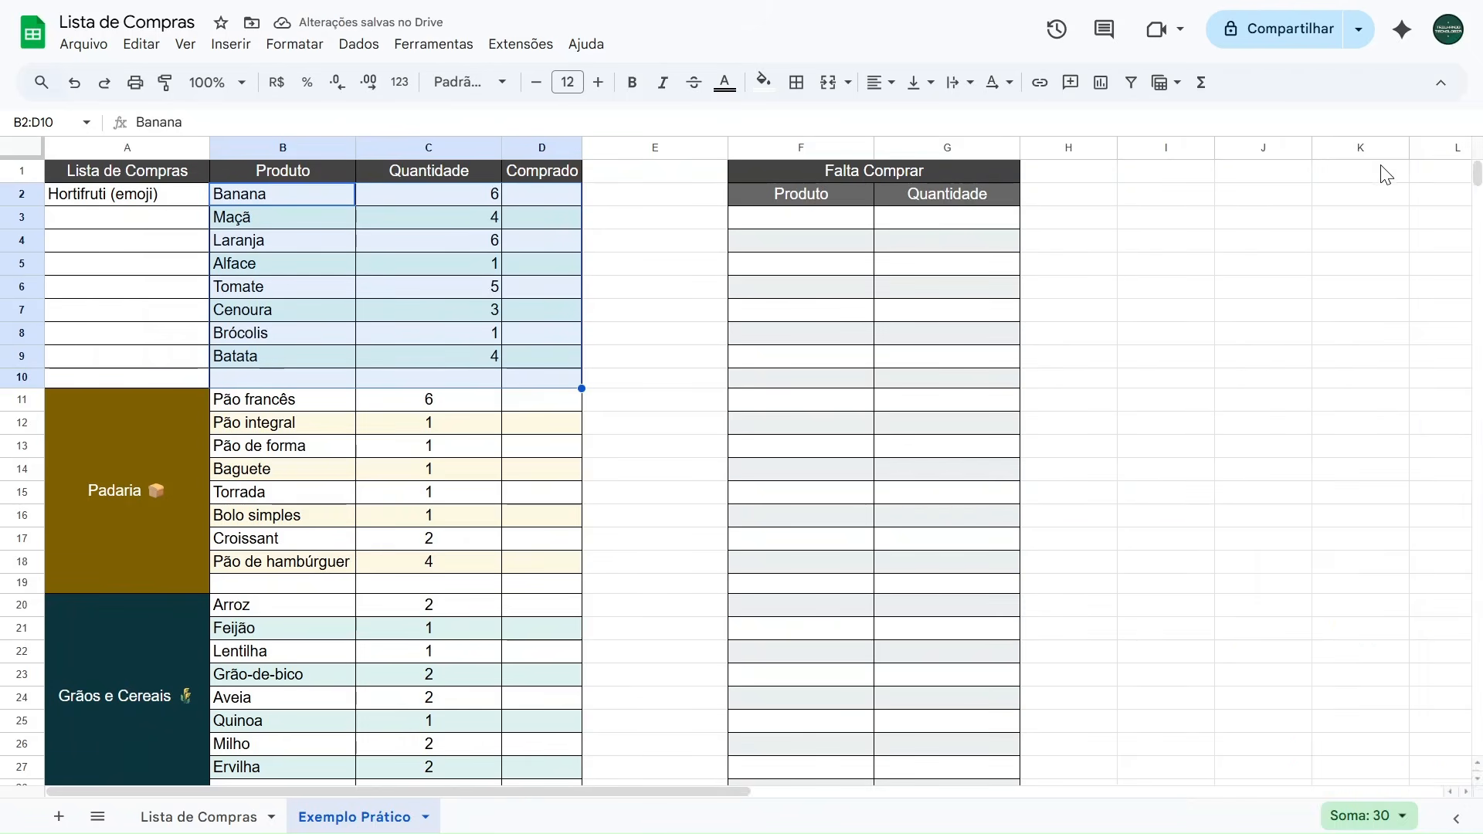
{"action": "left_click", "coordinate": [695, 292]}
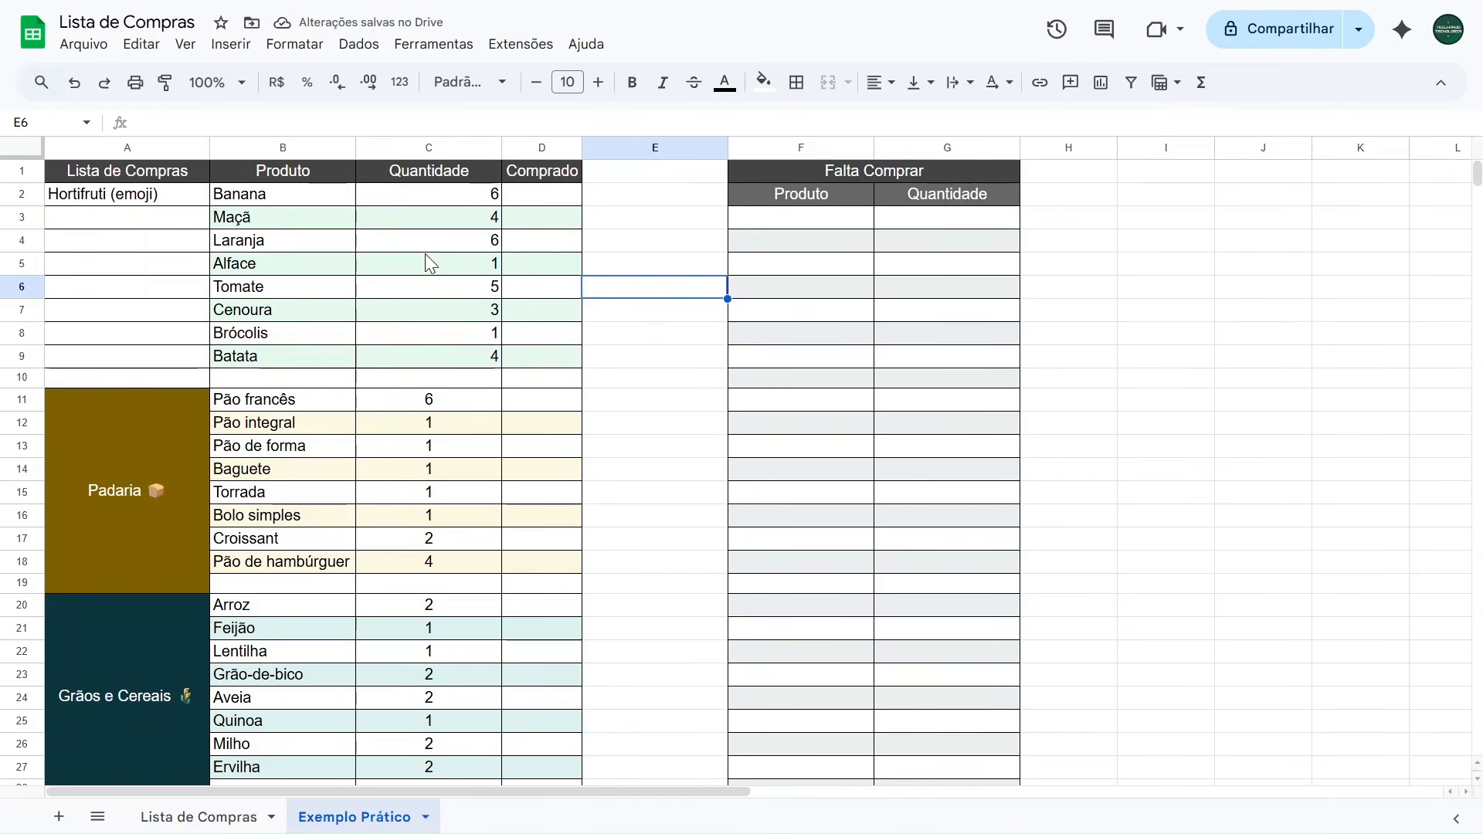
Examine how the category cells Padaria, Grãos e Cereais and Limpeza in column A are merged and formatted.
{"action": "left_click", "coordinate": [125, 200]}
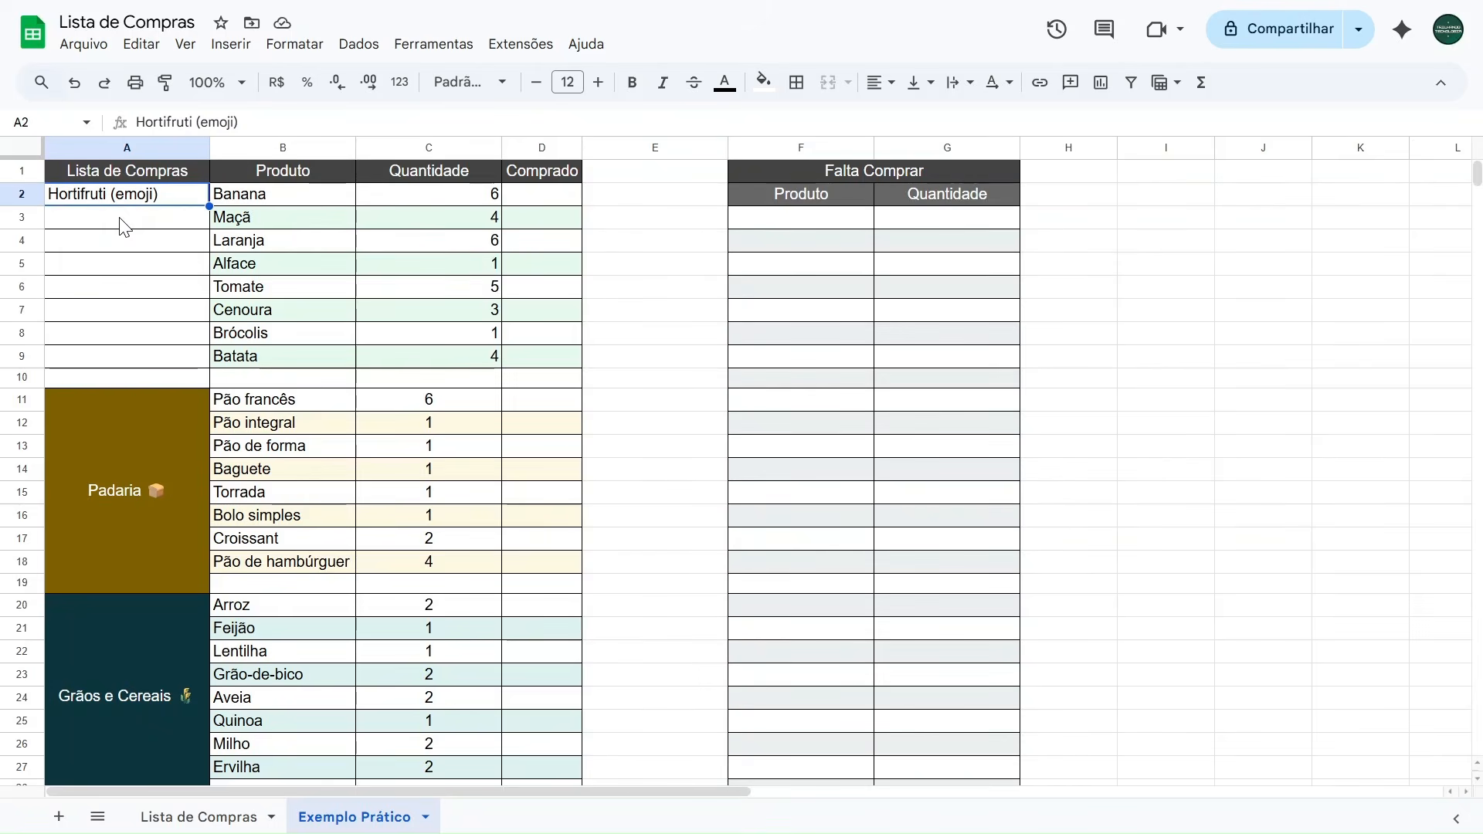
{"action": "left_click", "coordinate": [161, 445]}
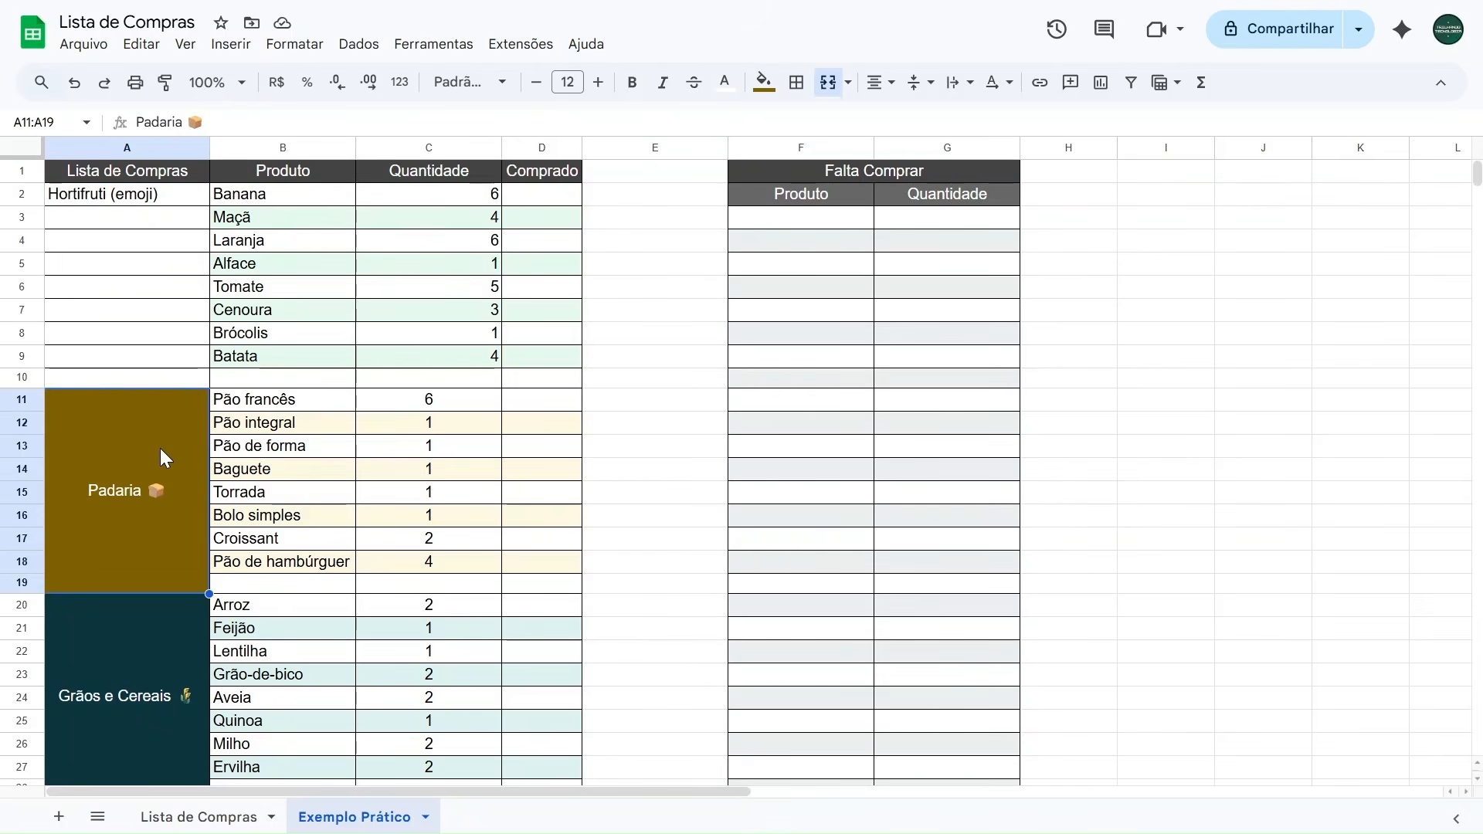
{"action": "scroll", "coordinate": [160, 448], "scroll_direction": "down", "scroll_amount": 2}
{"action": "left_click", "coordinate": [139, 525]}
{"action": "scroll", "coordinate": [143, 580], "scroll_direction": "down", "scroll_amount": 3}
{"action": "left_click", "coordinate": [139, 604]}
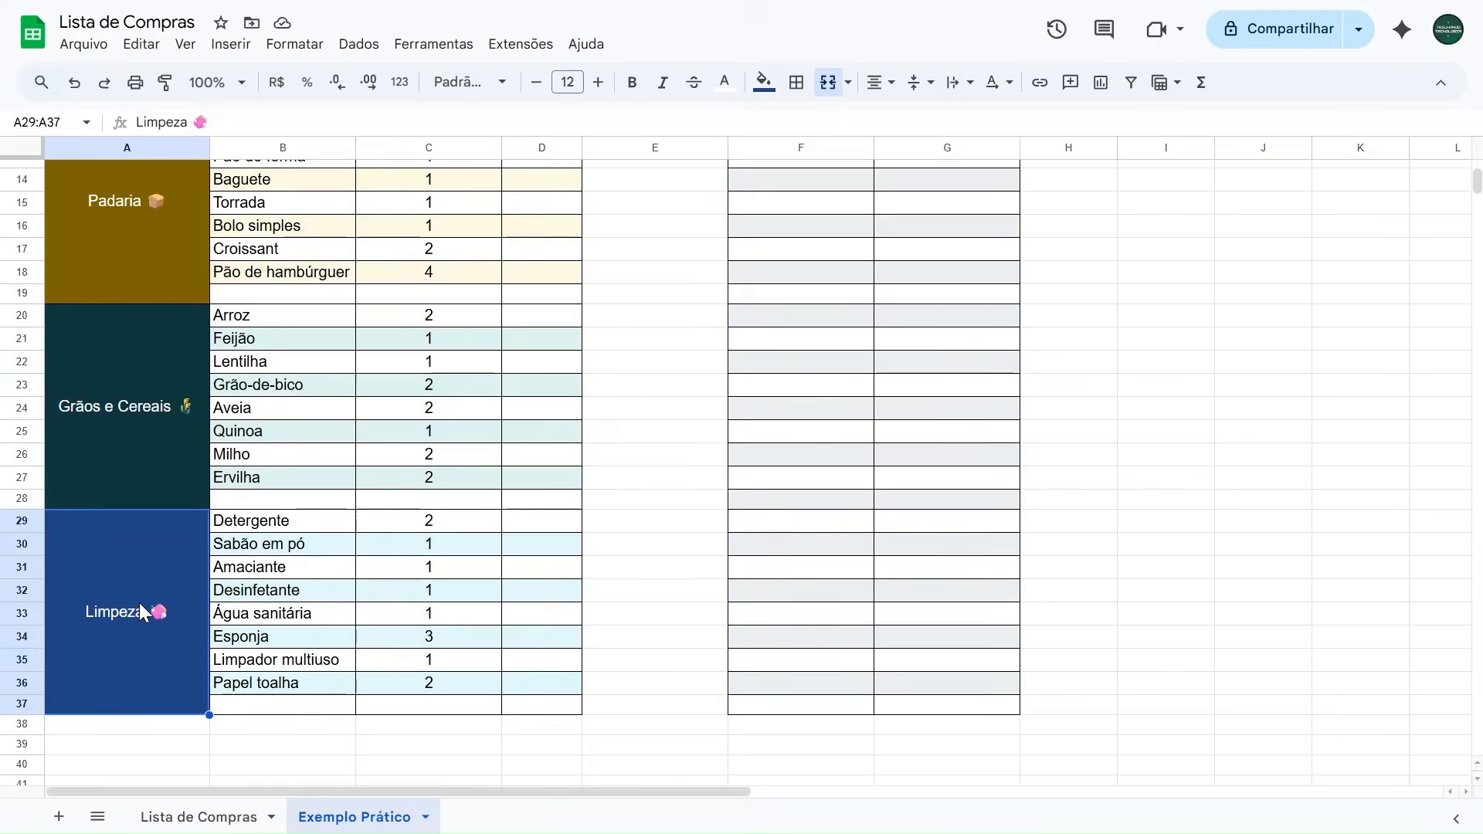
{"action": "scroll", "coordinate": [171, 553], "scroll_direction": "up", "scroll_amount": 5}
Merge cells A2:A10 and center the Hortifruti category text horizontally and vertically.
{"action": "left_click", "coordinate": [161, 201]}
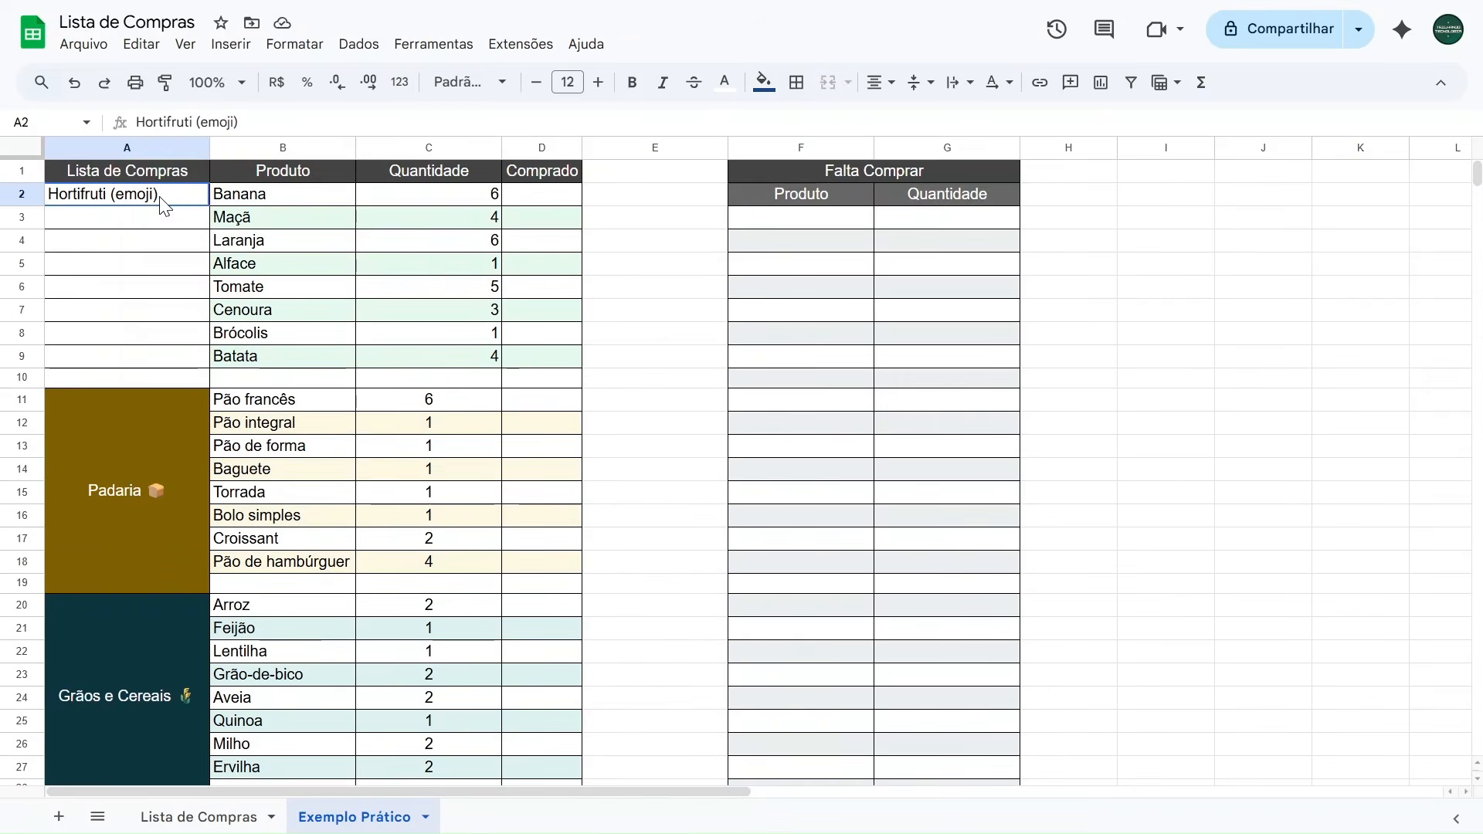
{"action": "left_click_drag", "start_coordinate": [162, 206], "coordinate": [158, 377]}
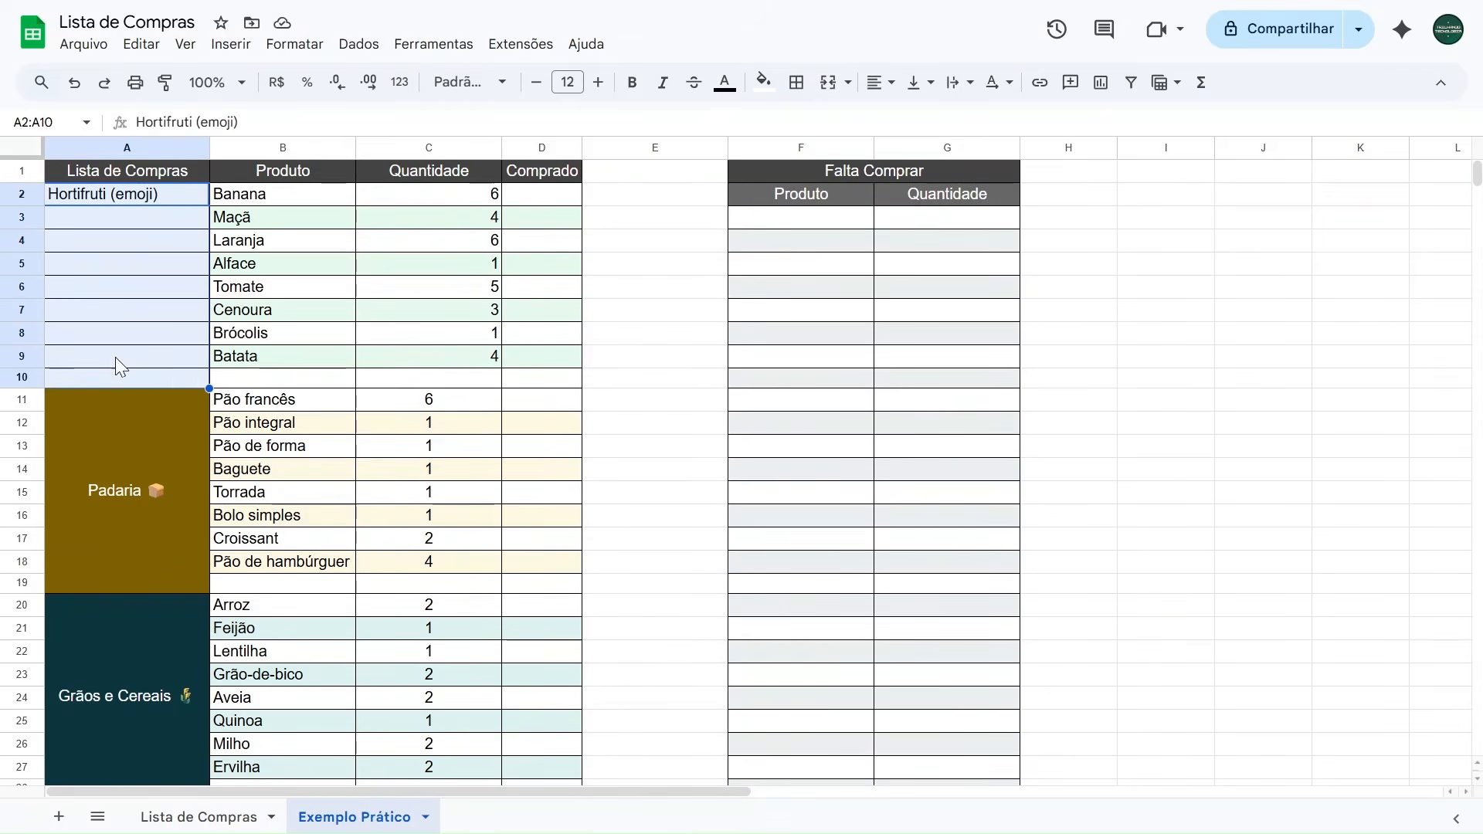
{"action": "left_click", "coordinate": [831, 83]}
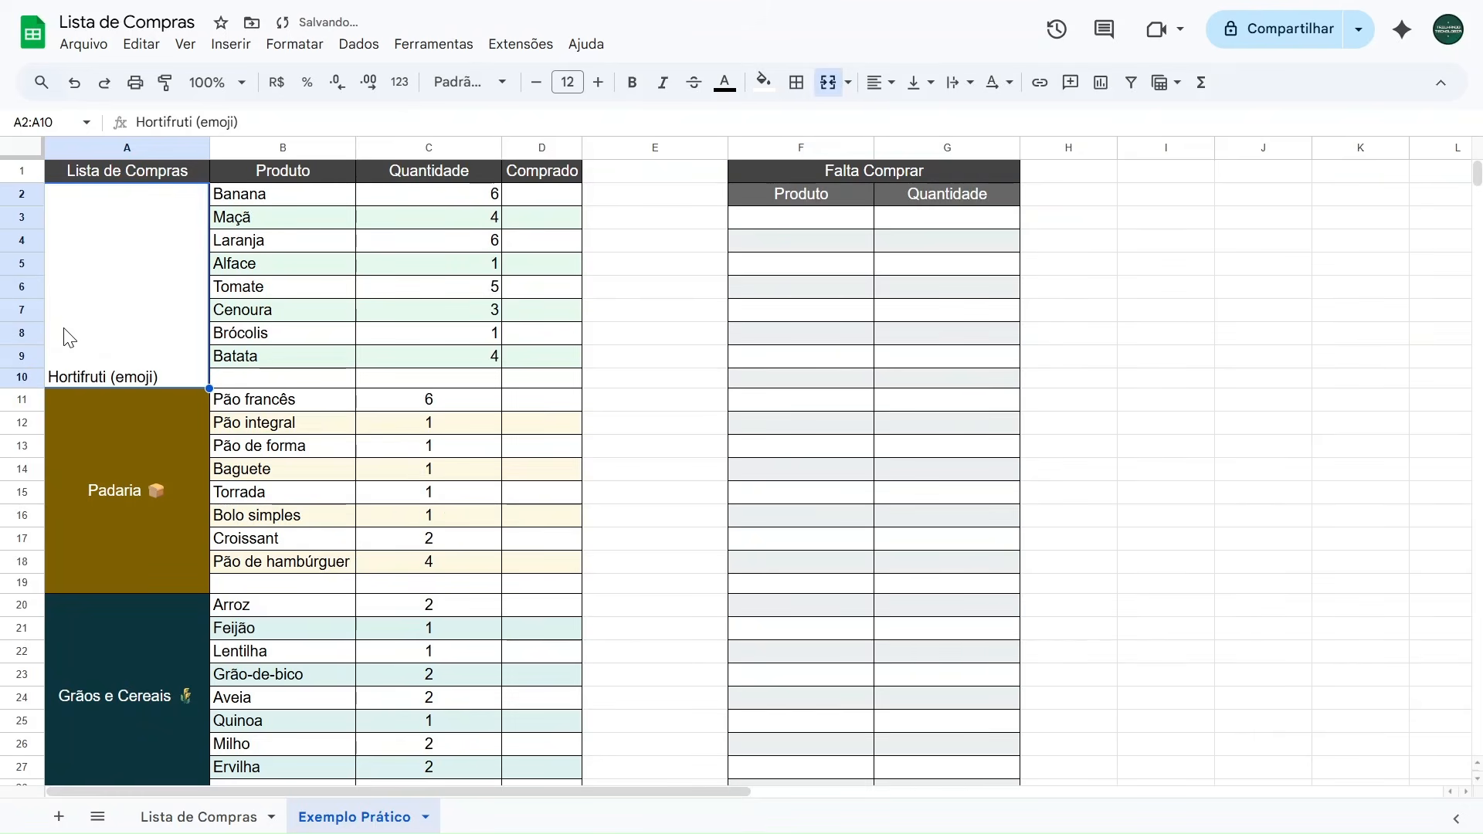
{"action": "left_click", "coordinate": [881, 83]}
{"action": "left_click", "coordinate": [911, 121]}
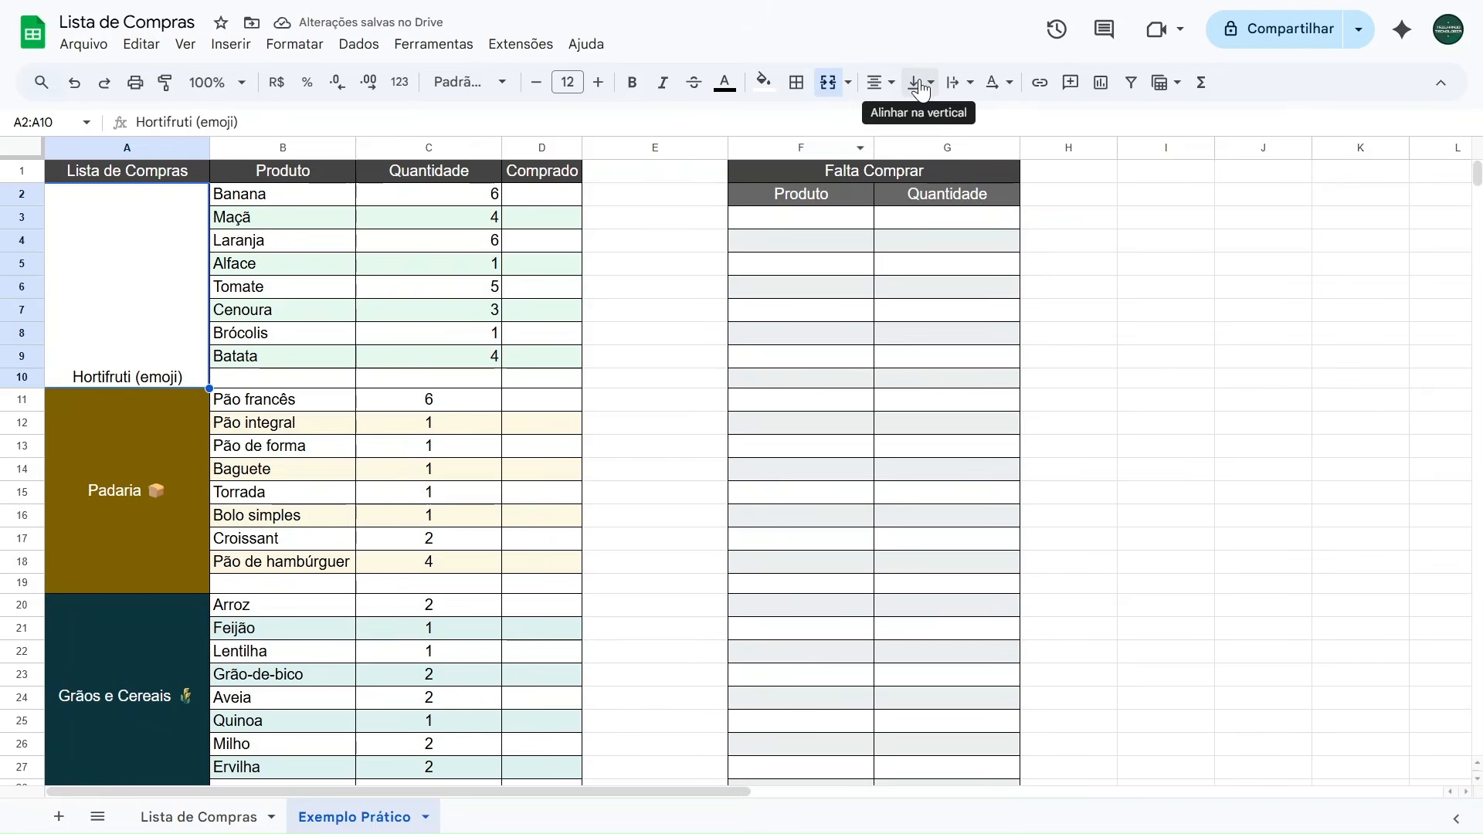
{"action": "left_click", "coordinate": [932, 83]}
{"action": "left_click", "coordinate": [953, 120]}
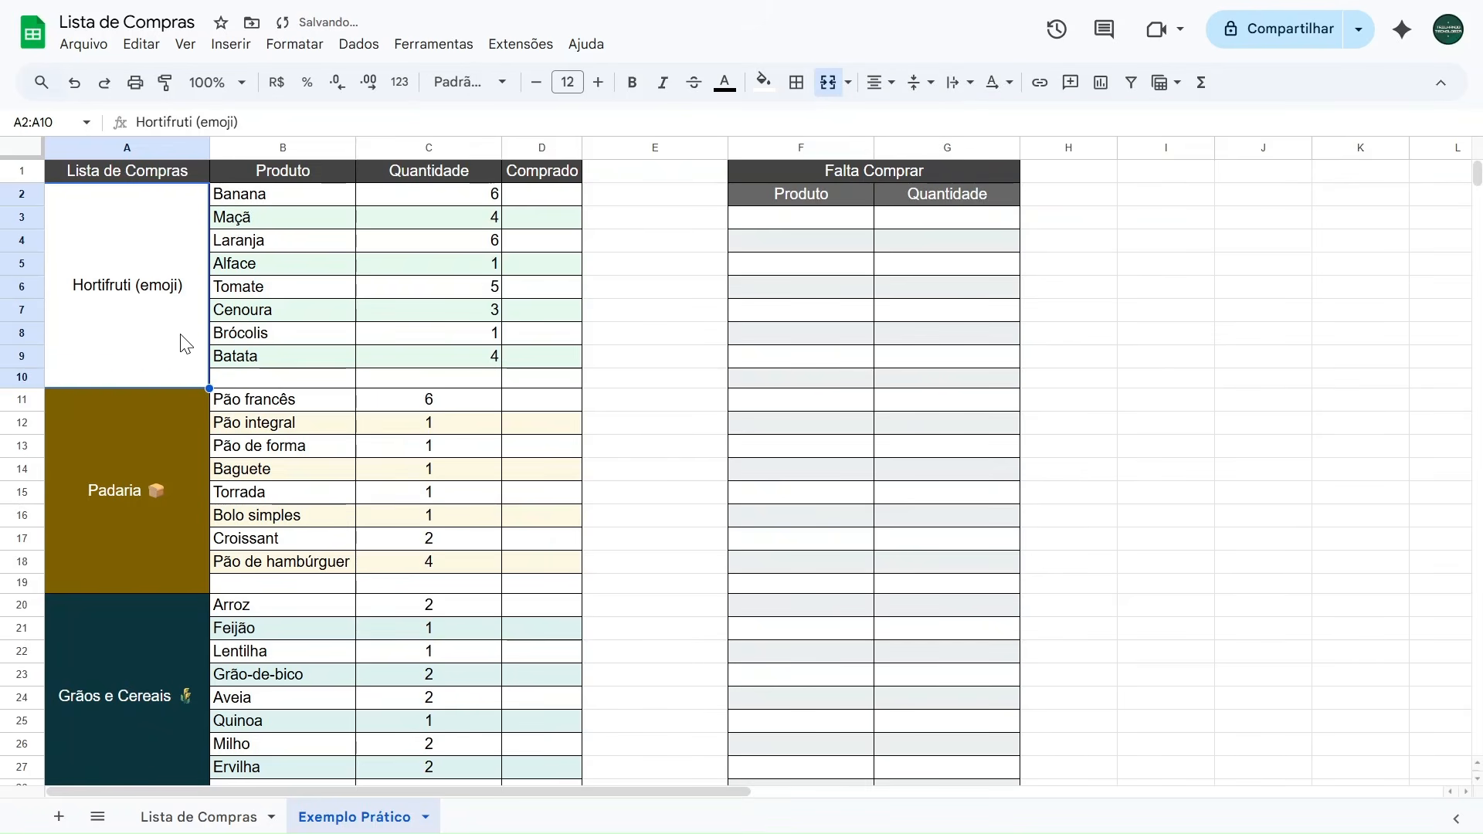
Fill the merged Hortifruti cell with dark green and set its text color to white.
{"action": "left_click", "coordinate": [763, 83]}
{"action": "left_click", "coordinate": [854, 297]}
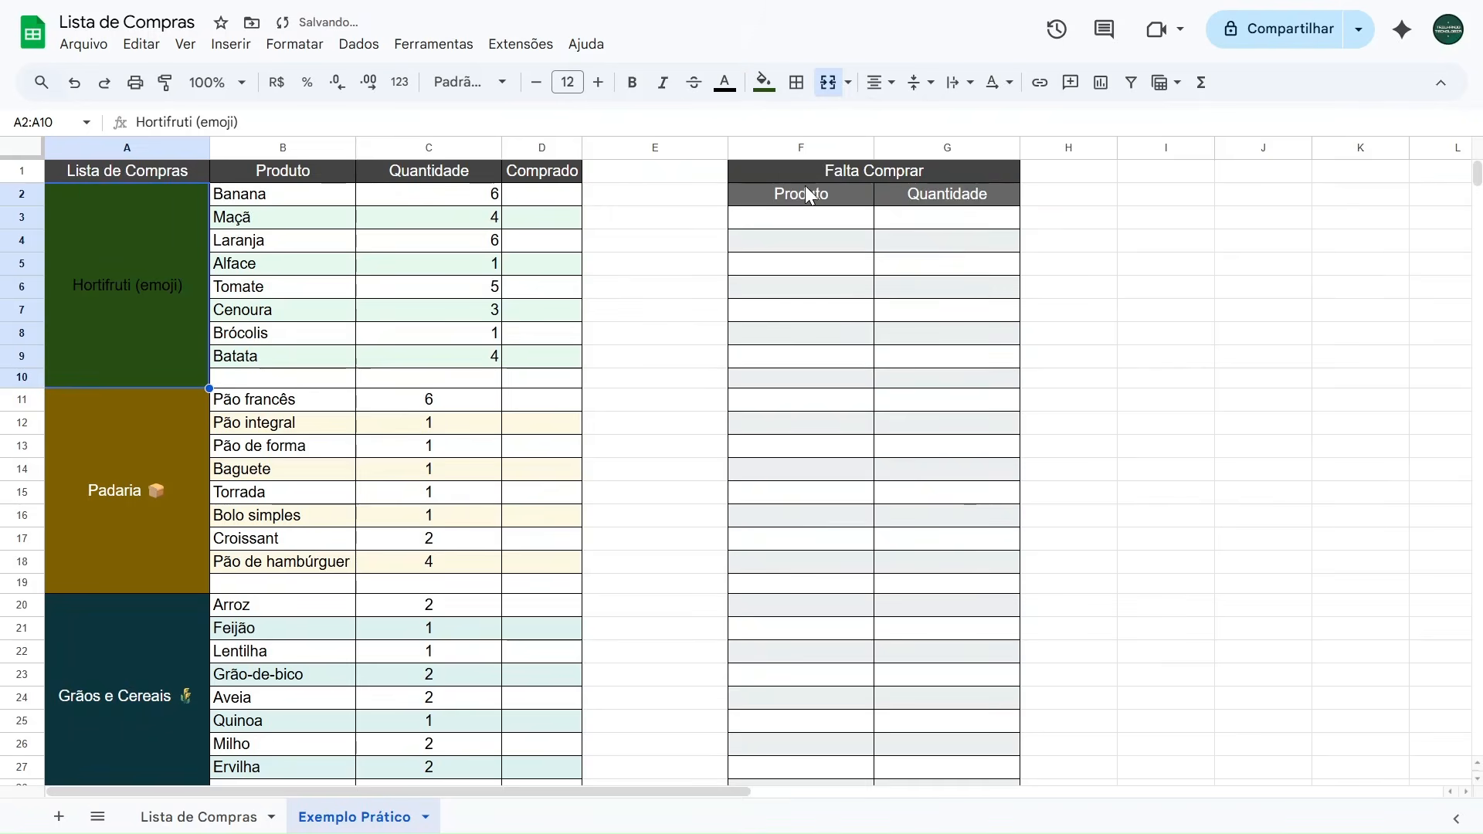
{"action": "left_click", "coordinate": [726, 83]}
{"action": "left_click", "coordinate": [914, 150]}
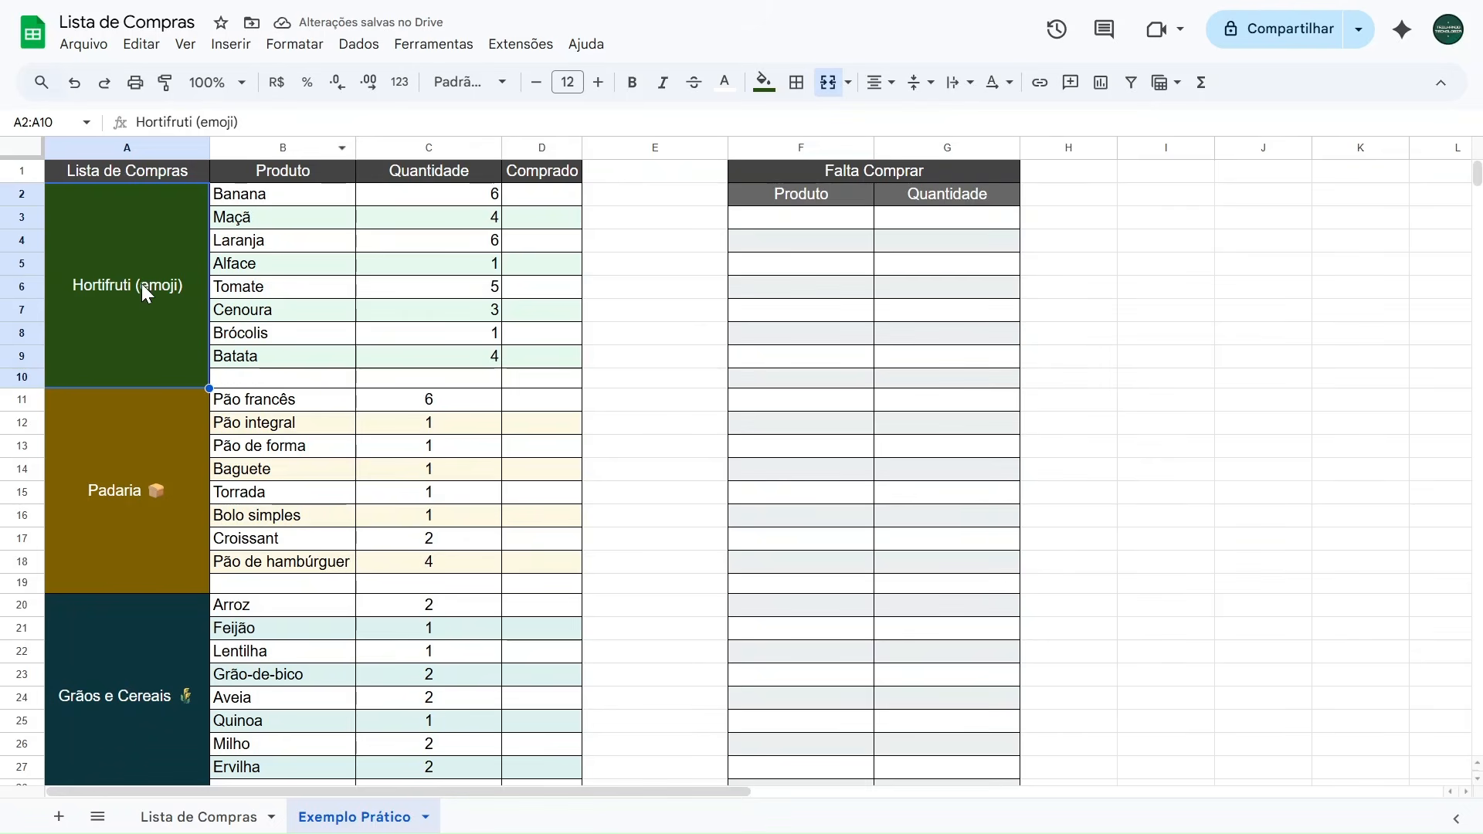
Replace the "(emoji)" placeholder in the Hortifruti category cell with the broccoli emoji, found by searching for "brócolis".
{"action": "left_click", "coordinate": [245, 122]}
{"action": "left_click_drag", "start_coordinate": [252, 122], "coordinate": [199, 122]}
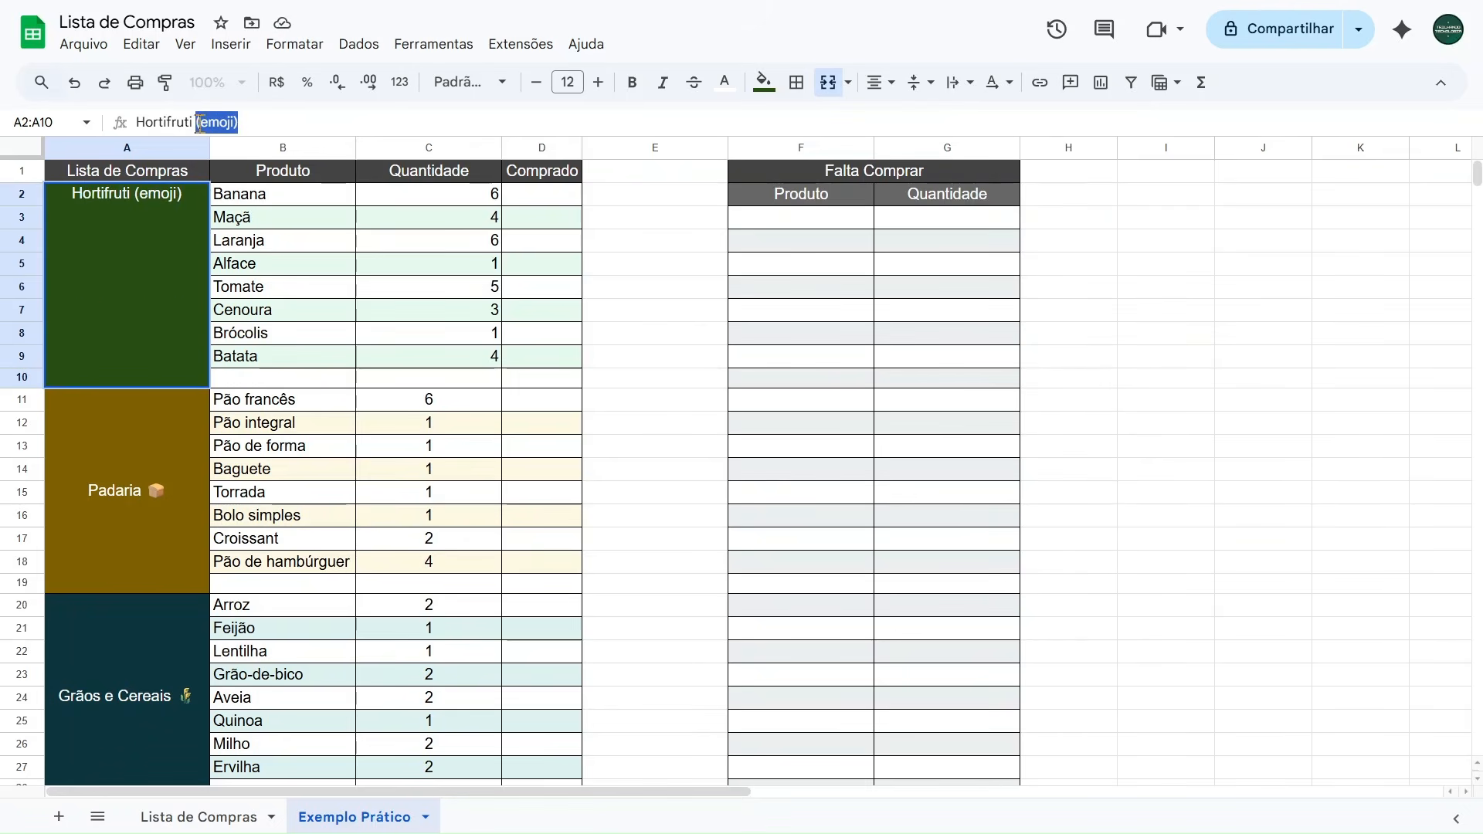
{"action": "key", "text": "BackSpace"}
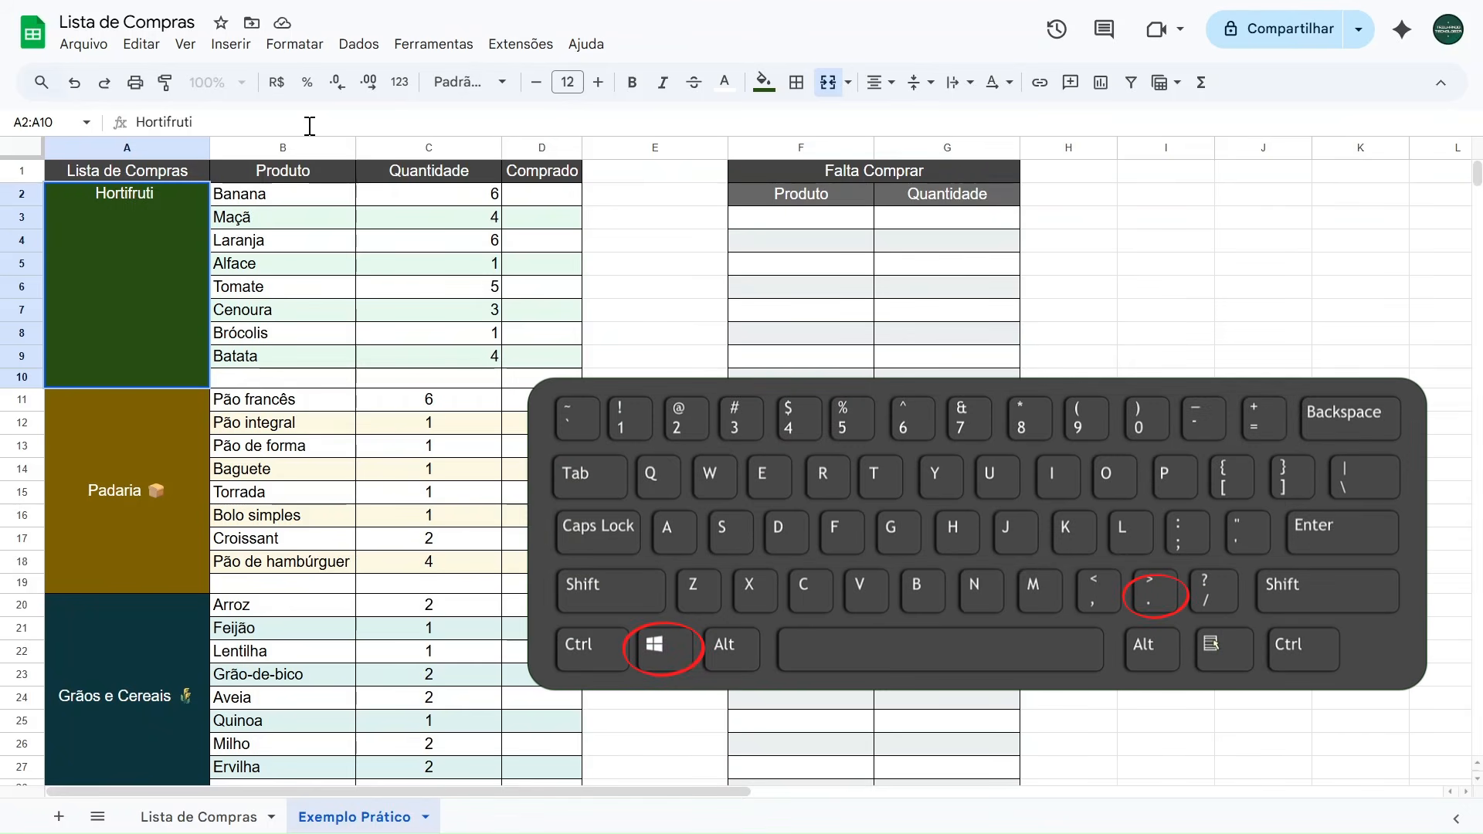
{"action": "key", "text": "super+period"}
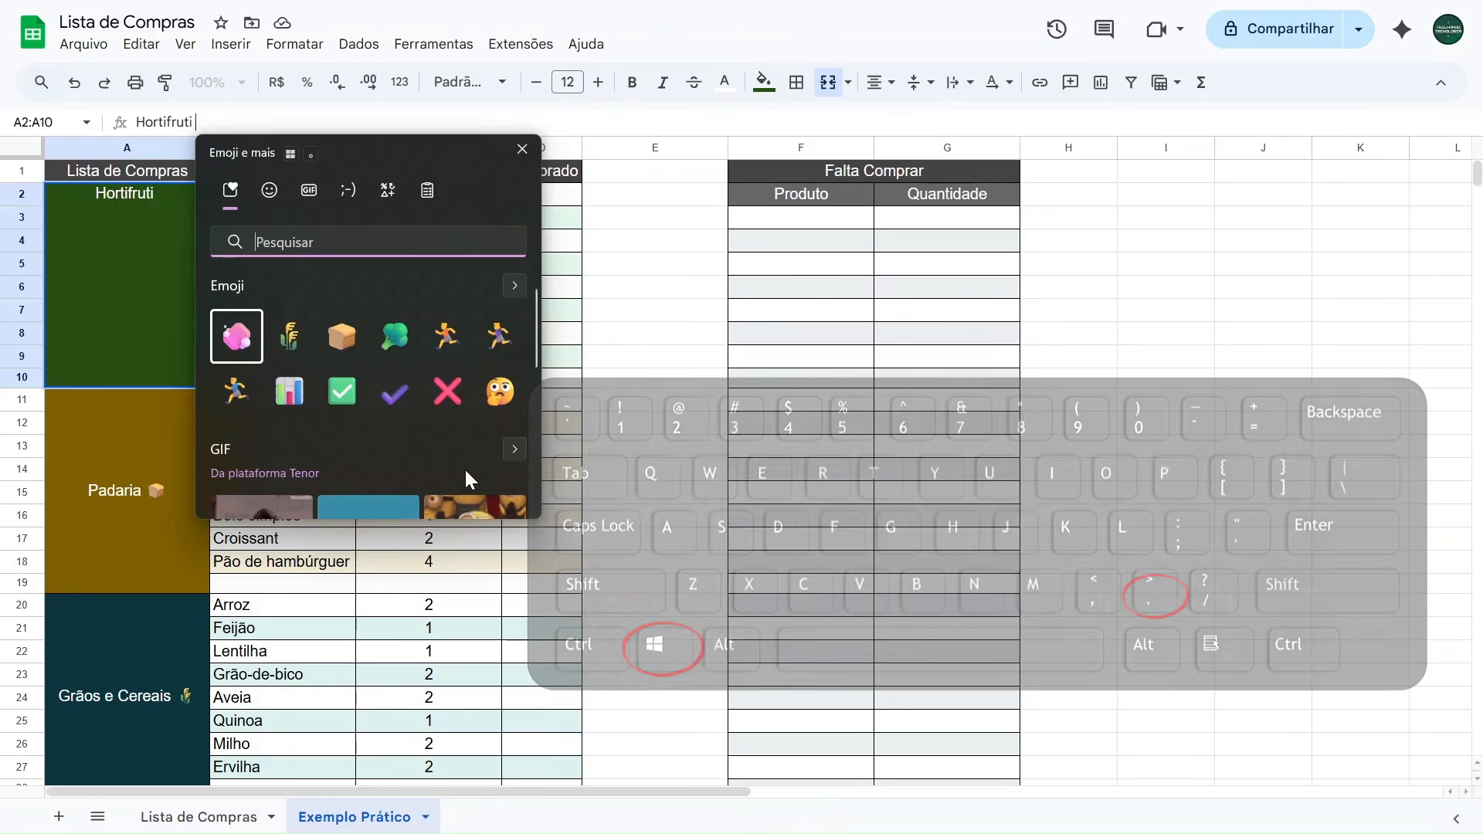
{"action": "left_click", "coordinate": [269, 191]}
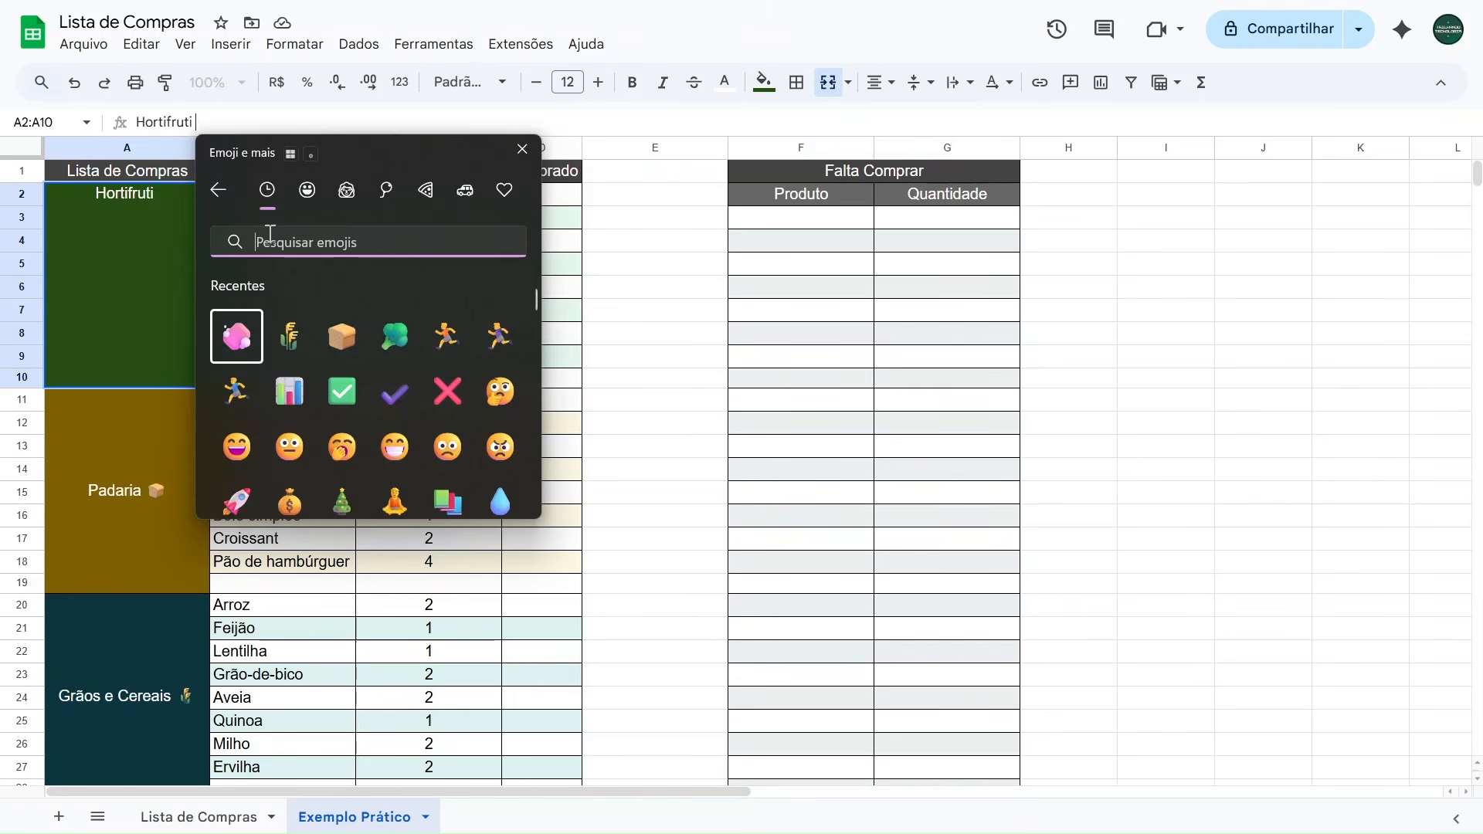
{"action": "type", "text": "brócolis"}
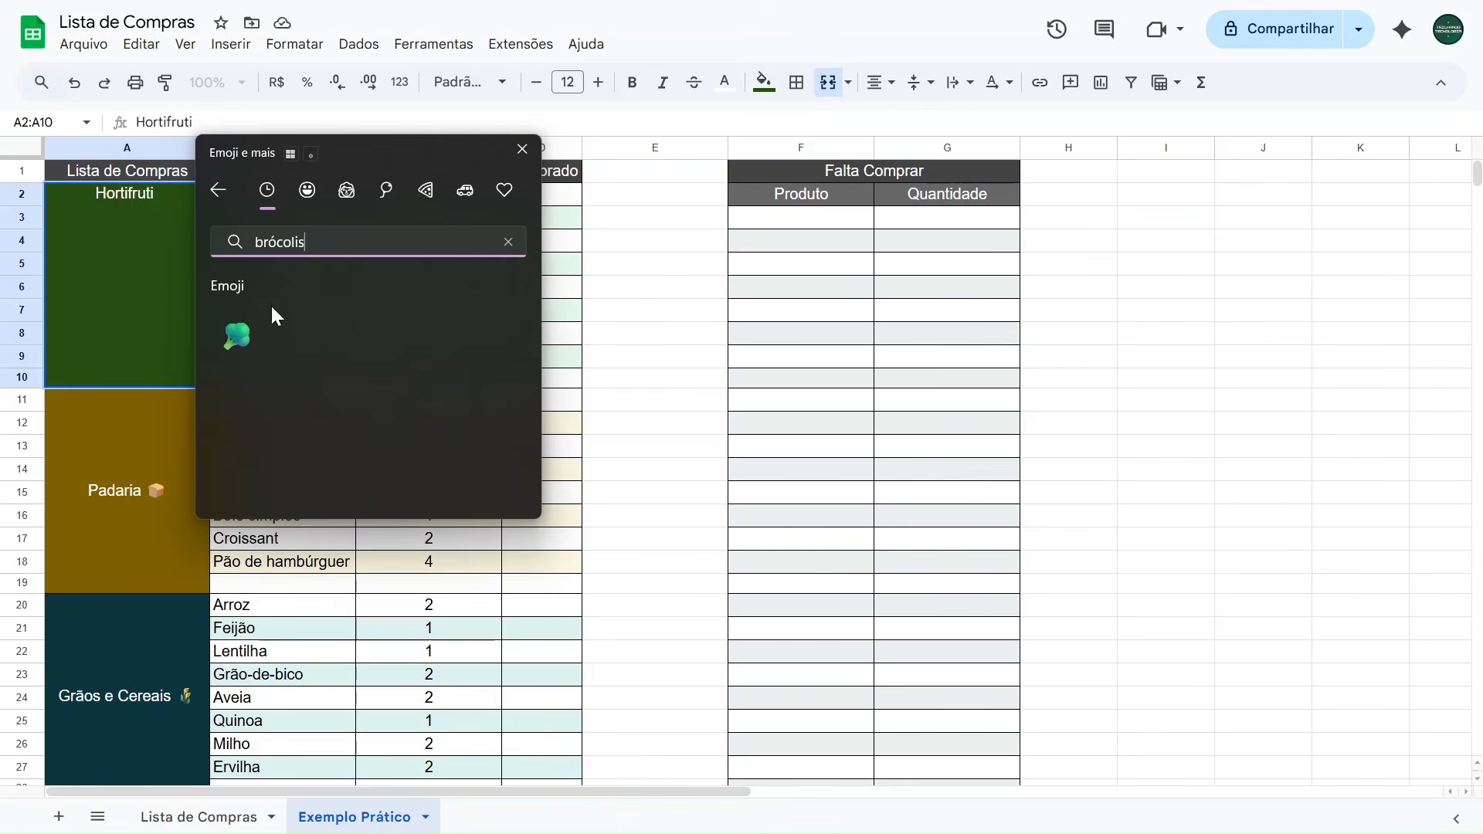
{"action": "left_click", "coordinate": [243, 334]}
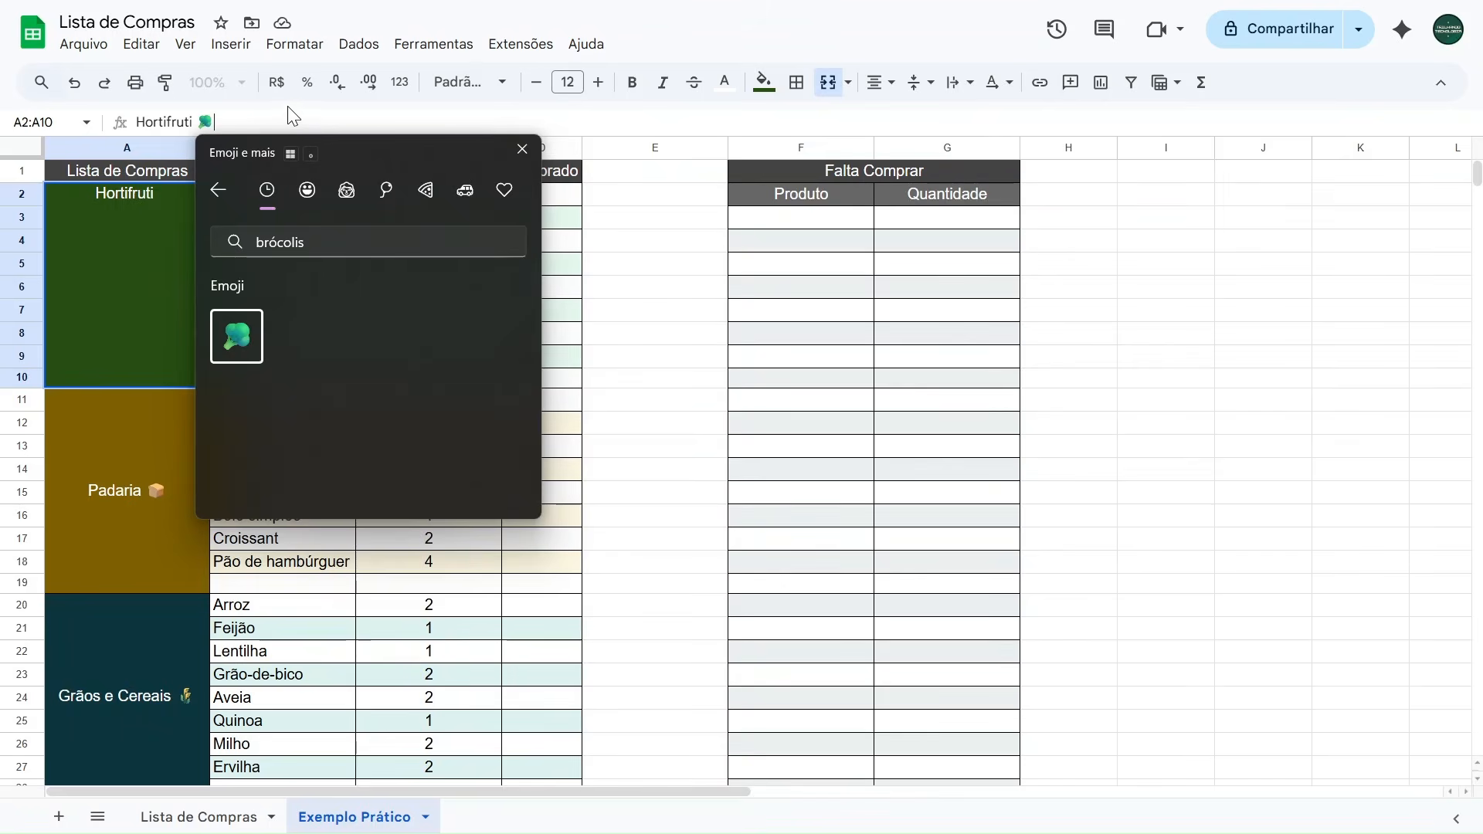
{"action": "left_click", "coordinate": [253, 119]}
{"action": "key", "text": "Return"}
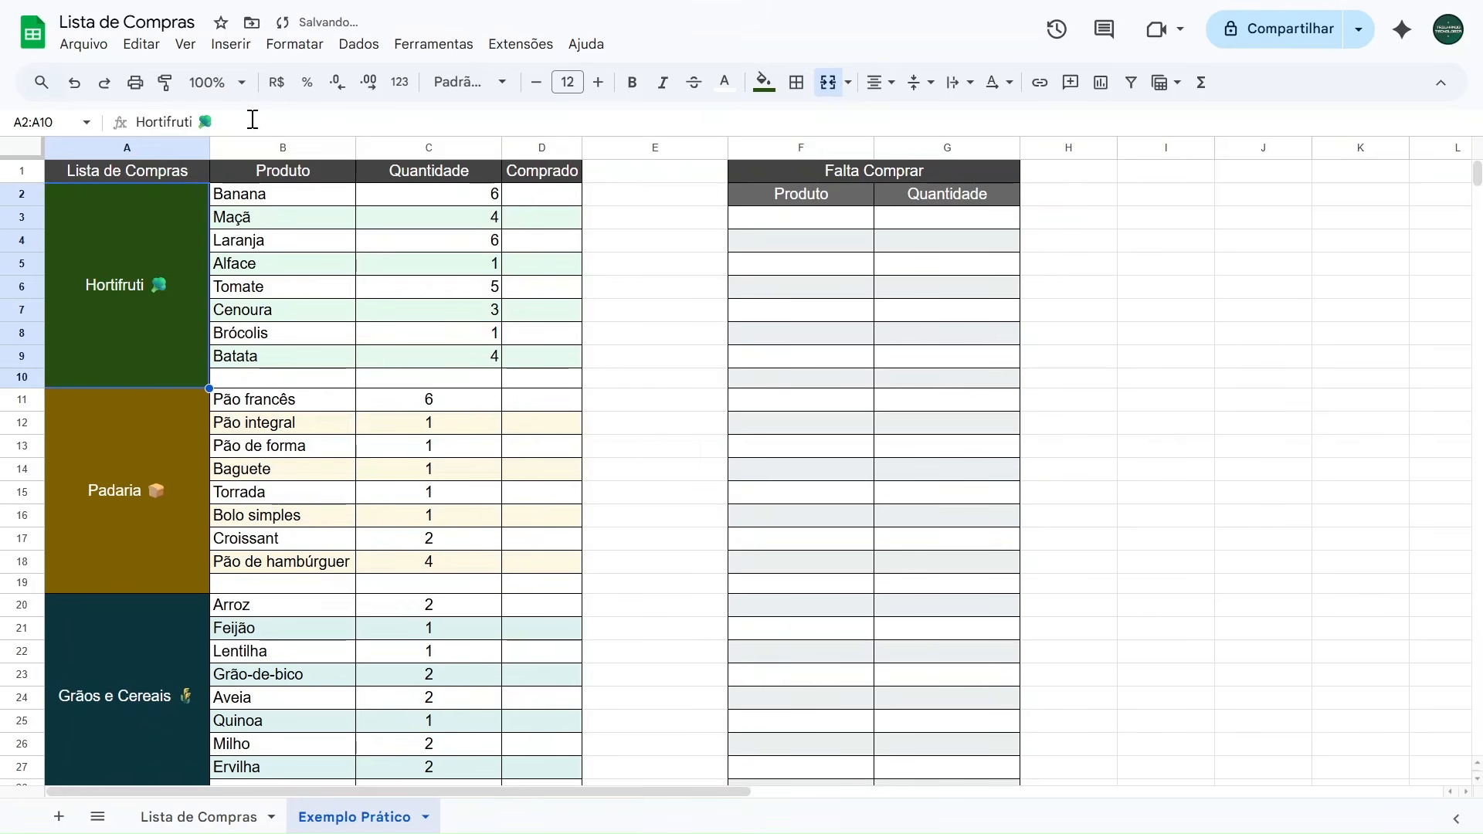
{"action": "left_click", "coordinate": [649, 265]}
{"action": "left_click", "coordinate": [95, 303]}
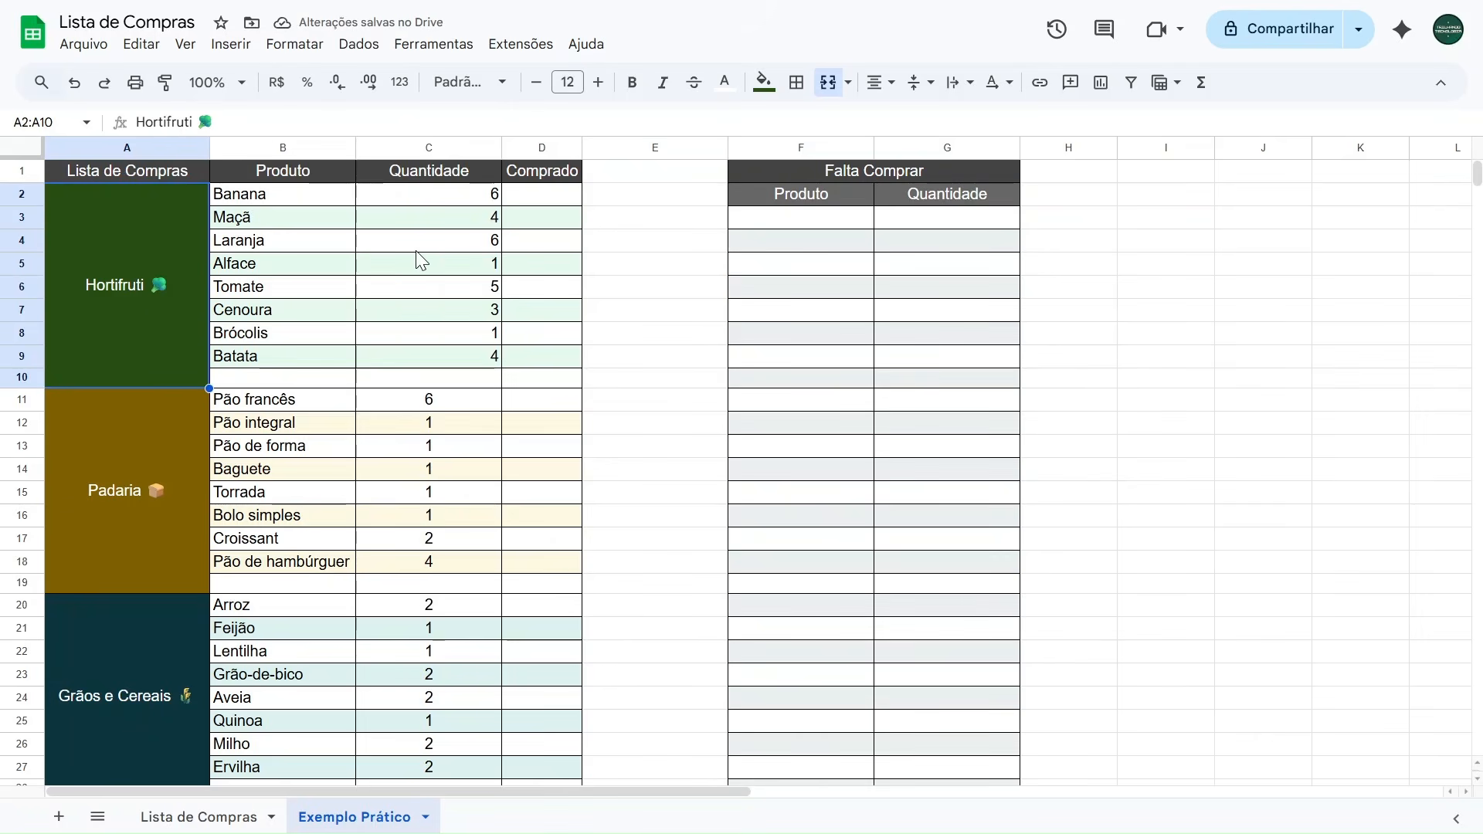
Center the contents of C2:D10 horizontally in the Hortifruti section.
{"action": "left_click", "coordinate": [635, 249]}
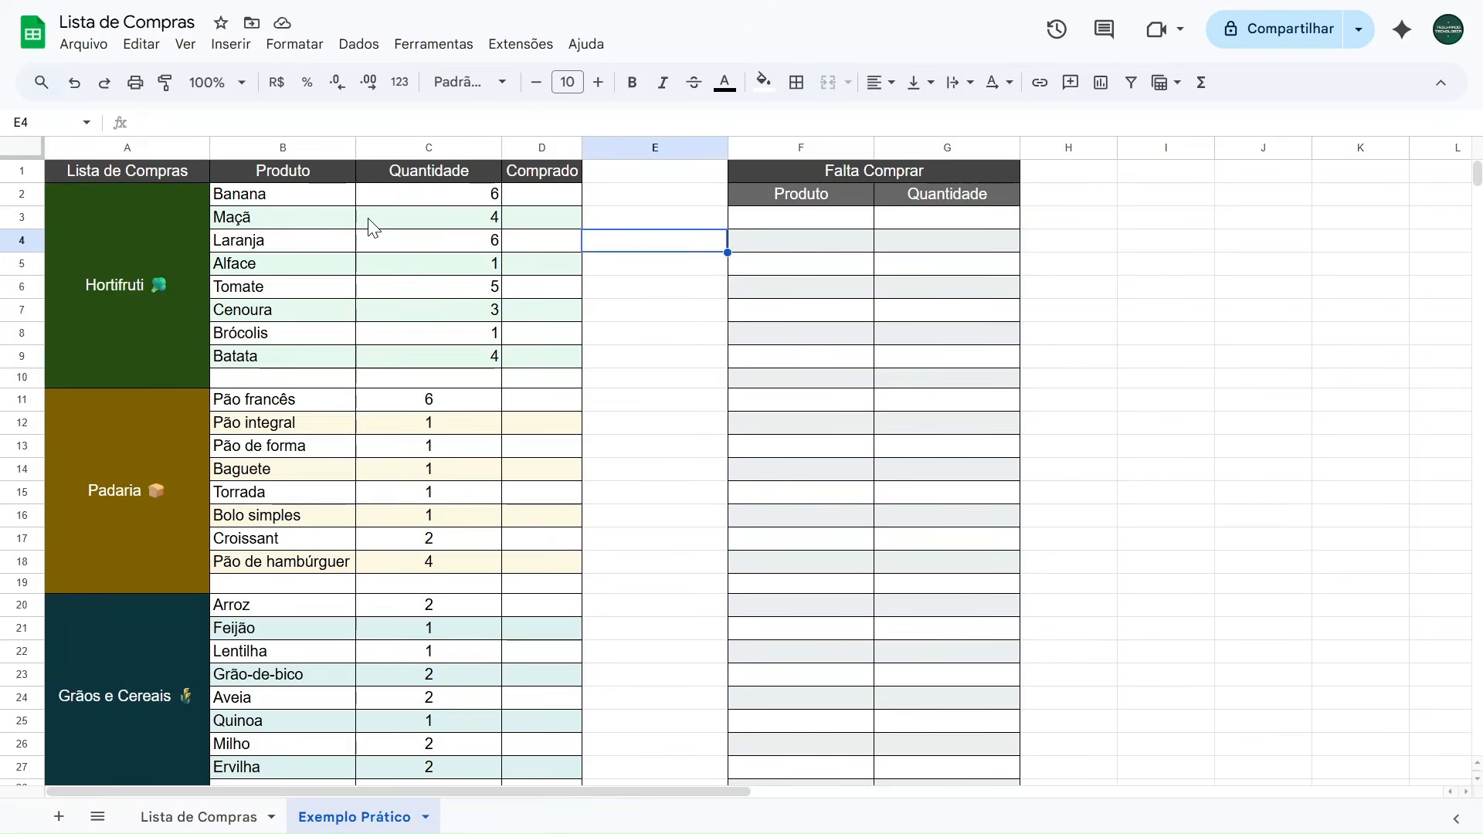
{"action": "left_click_drag", "start_coordinate": [407, 200], "coordinate": [546, 378]}
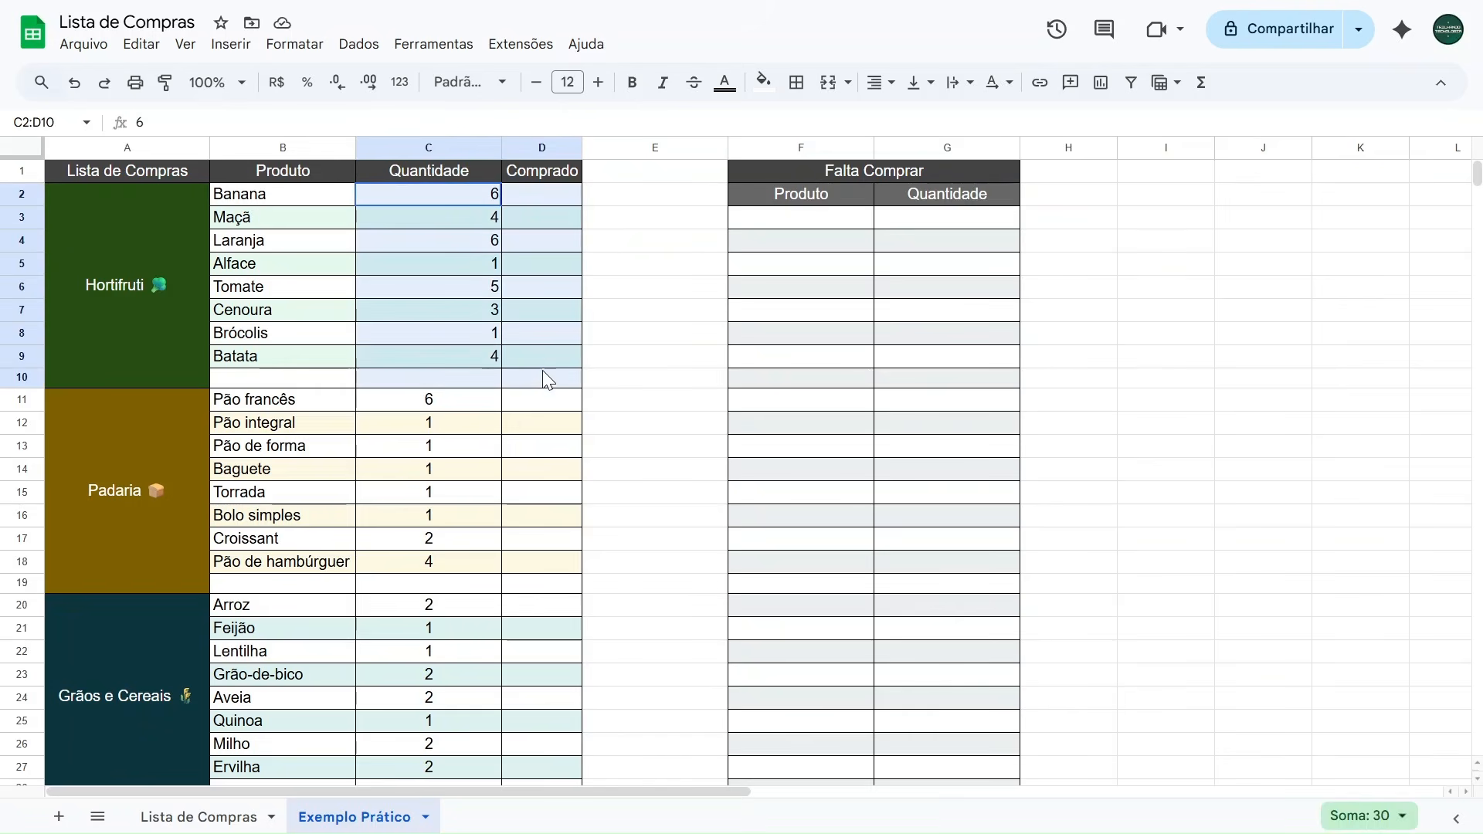
{"action": "left_click", "coordinate": [887, 84]}
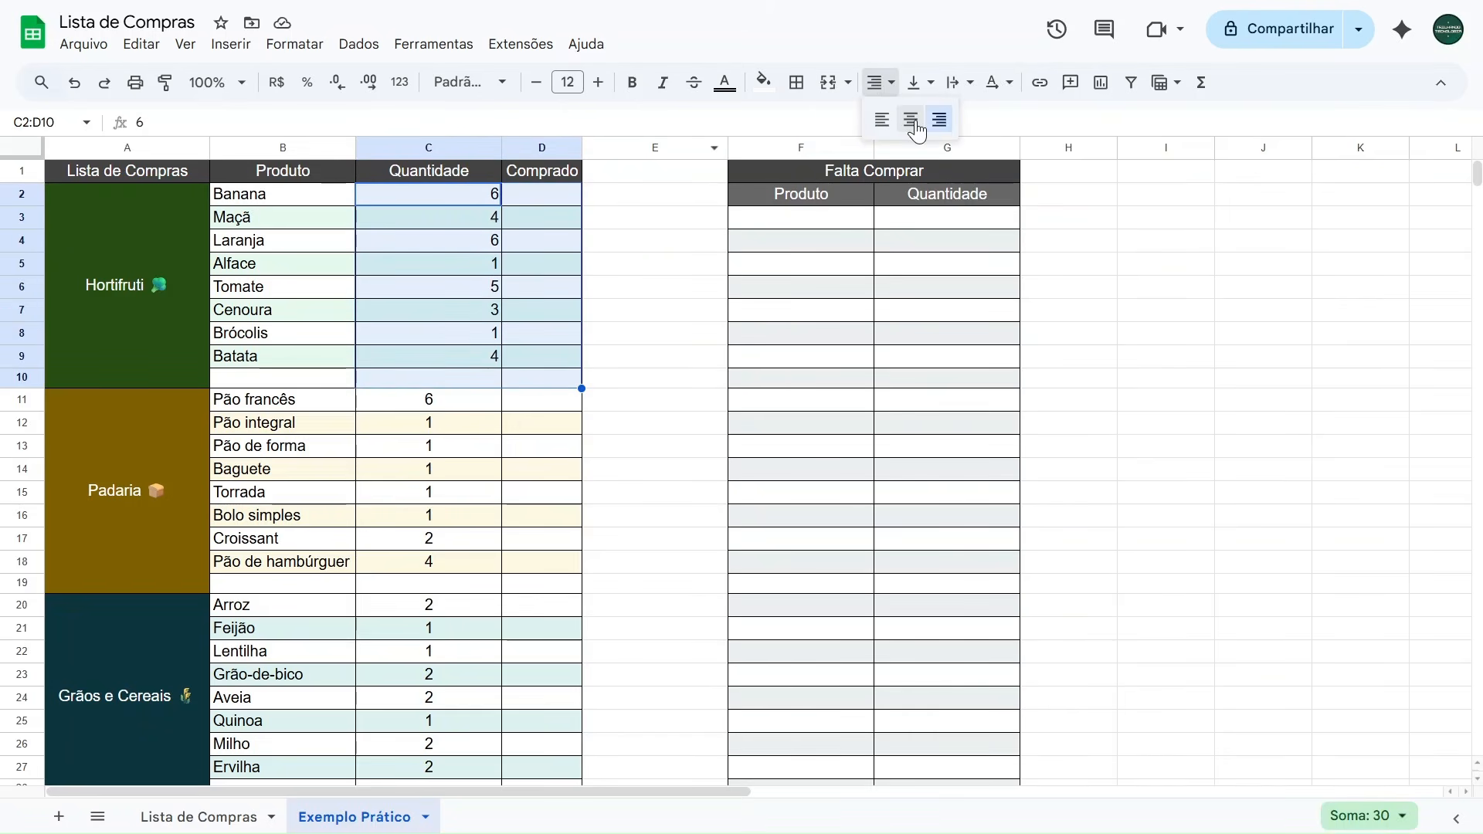
{"action": "left_click", "coordinate": [915, 116]}
{"action": "left_click", "coordinate": [629, 292]}
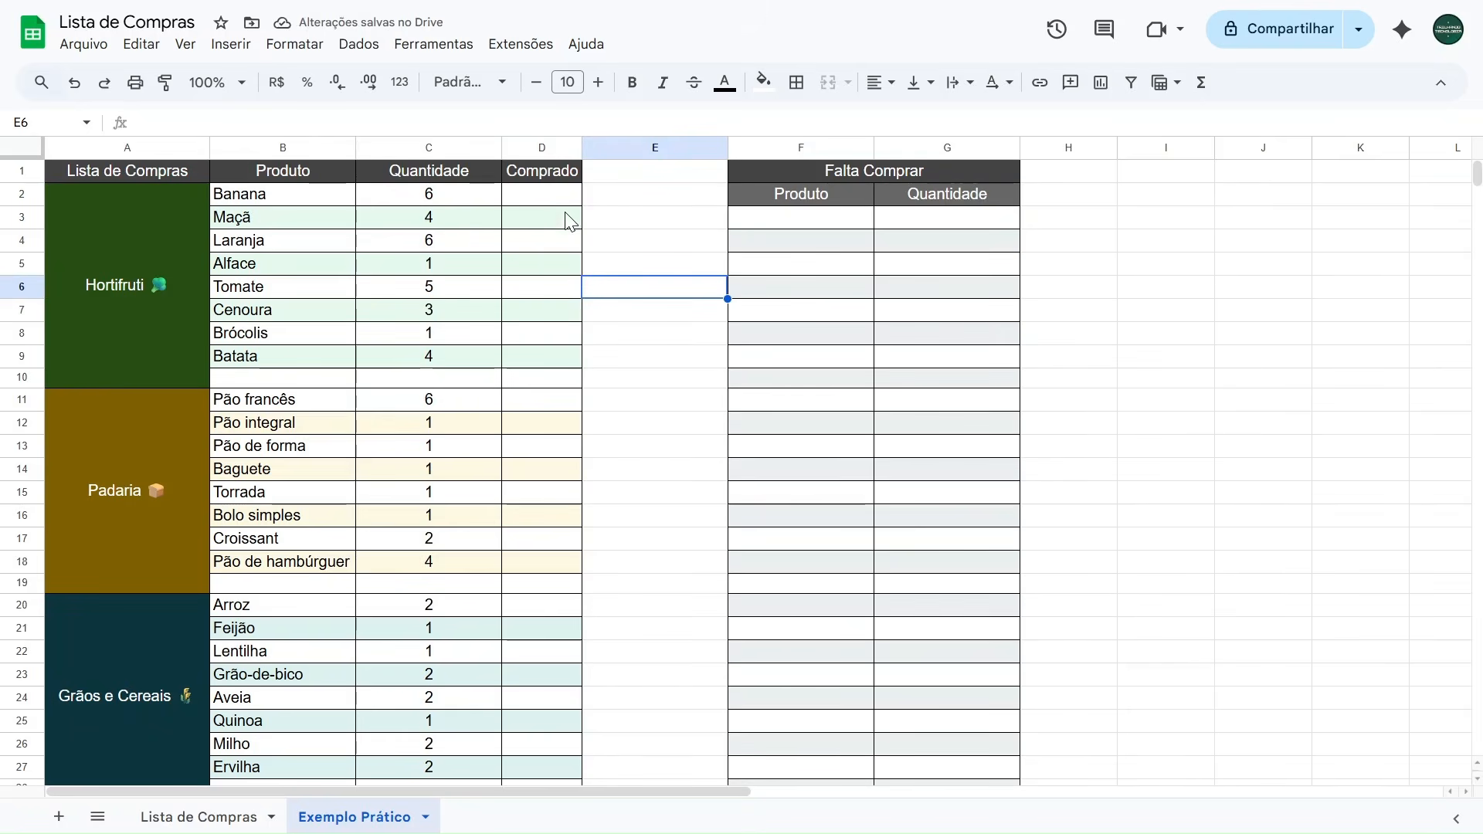
Insert checkboxes in the Comprado column for all products, covering D2:D37.
{"action": "scroll", "coordinate": [566, 207], "scroll_direction": "down", "scroll_amount": 5}
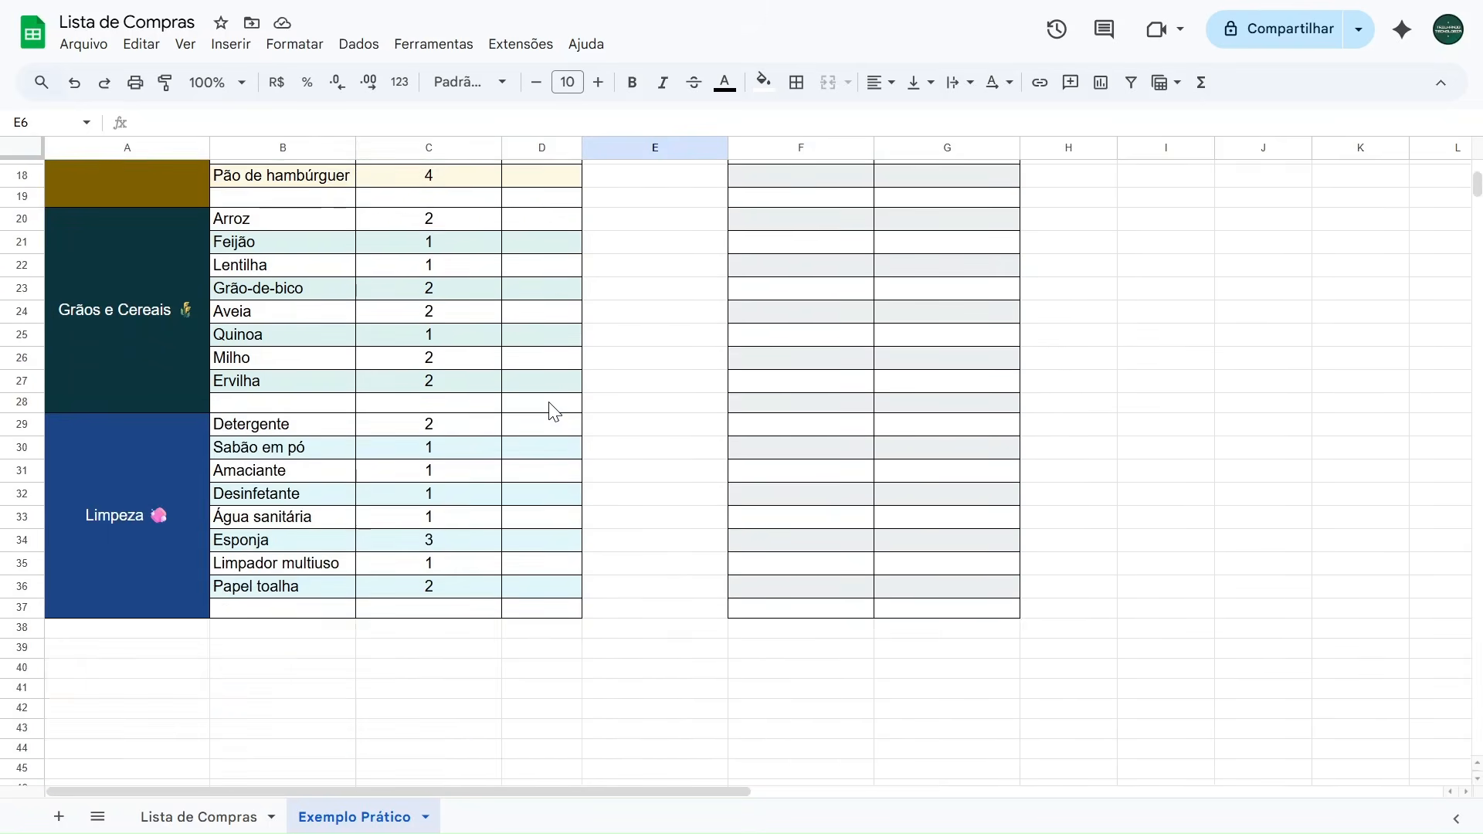
{"action": "scroll", "coordinate": [549, 407], "scroll_direction": "up", "scroll_amount": 5}
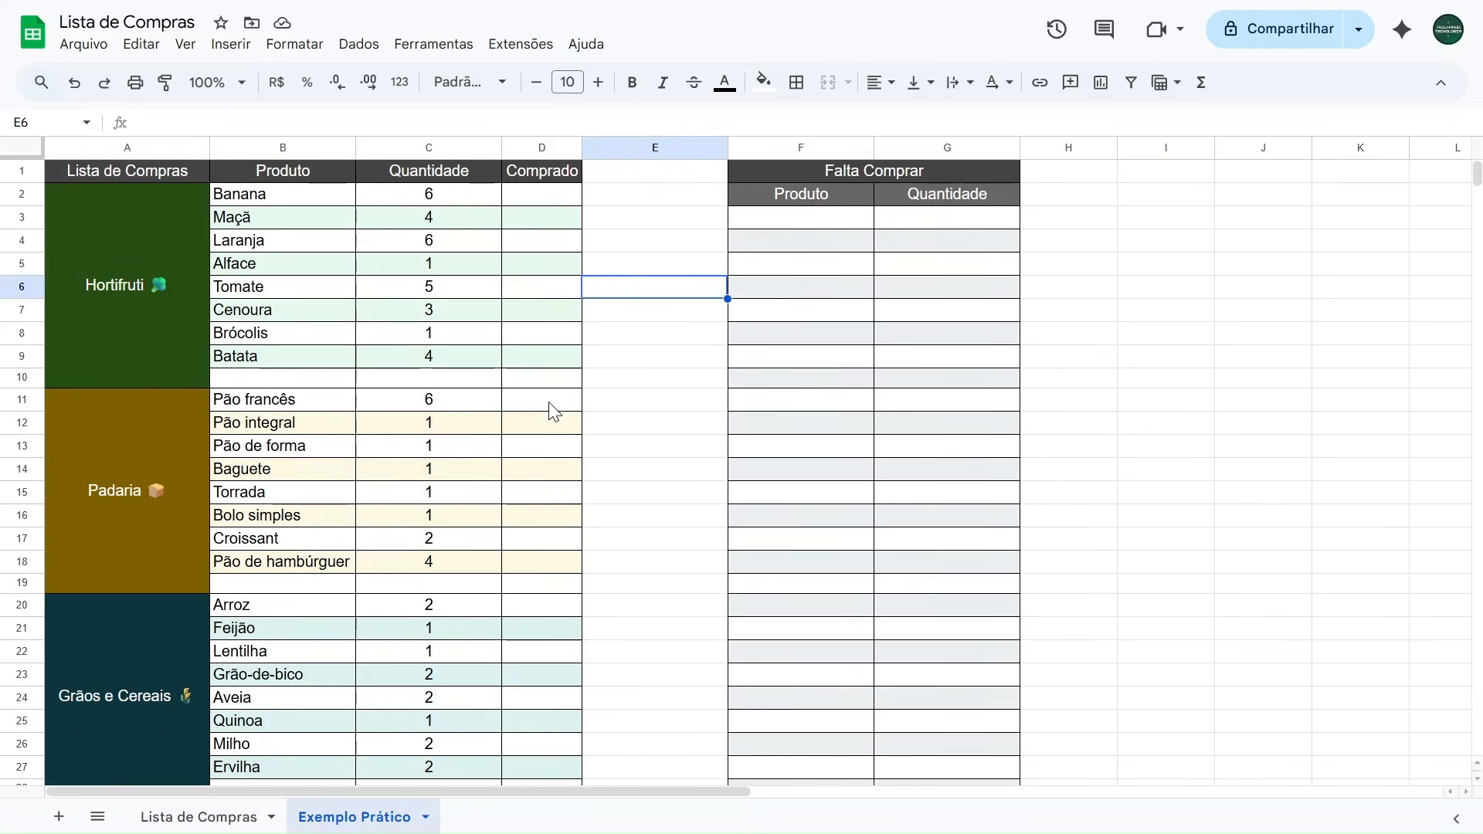
{"action": "left_click_drag", "start_coordinate": [552, 199], "coordinate": [528, 531]}
{"action": "scroll", "coordinate": [529, 516], "scroll_direction": "up", "scroll_amount": 6}
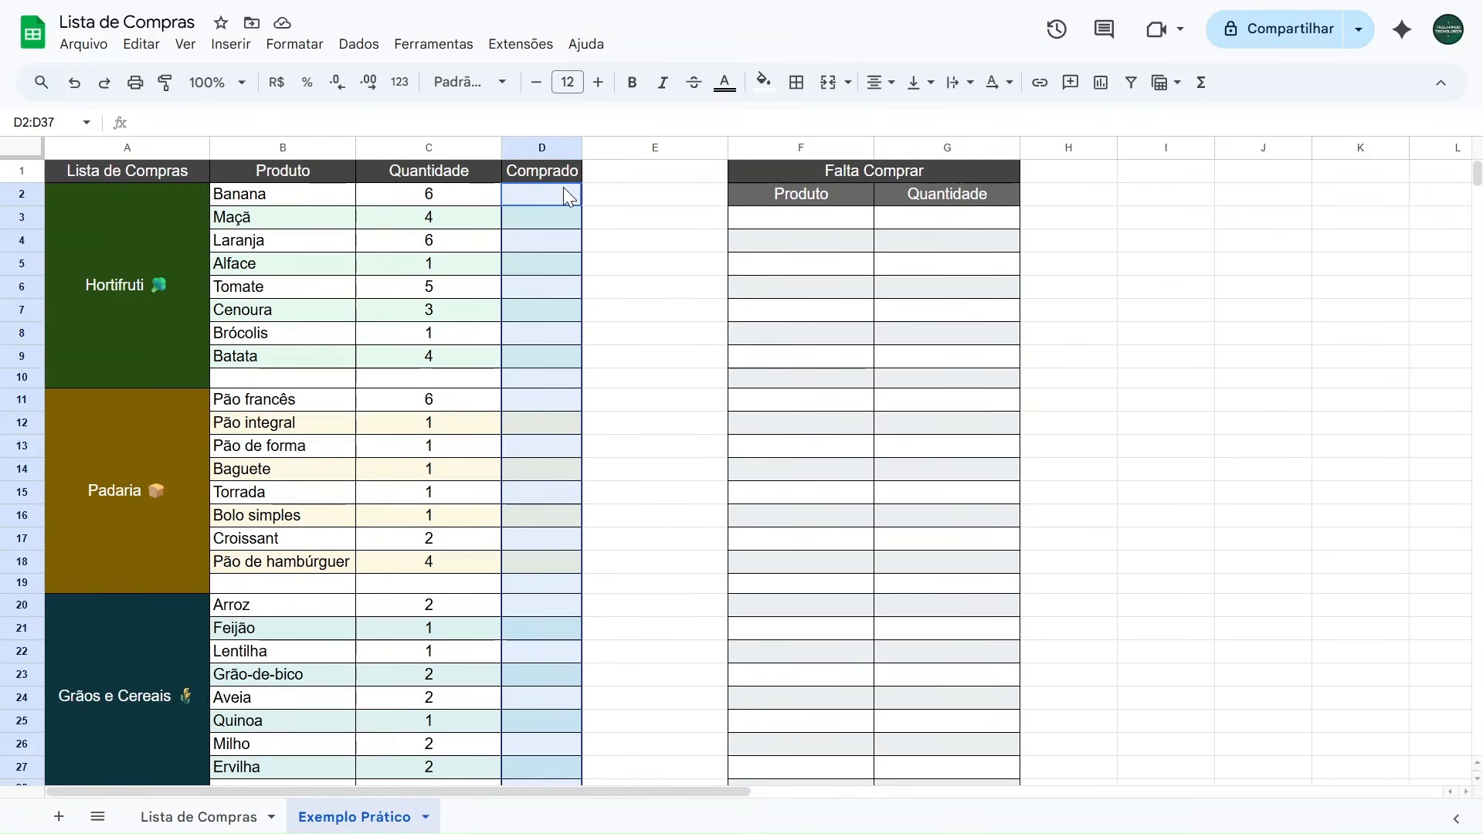
{"action": "left_click", "coordinate": [231, 44]}
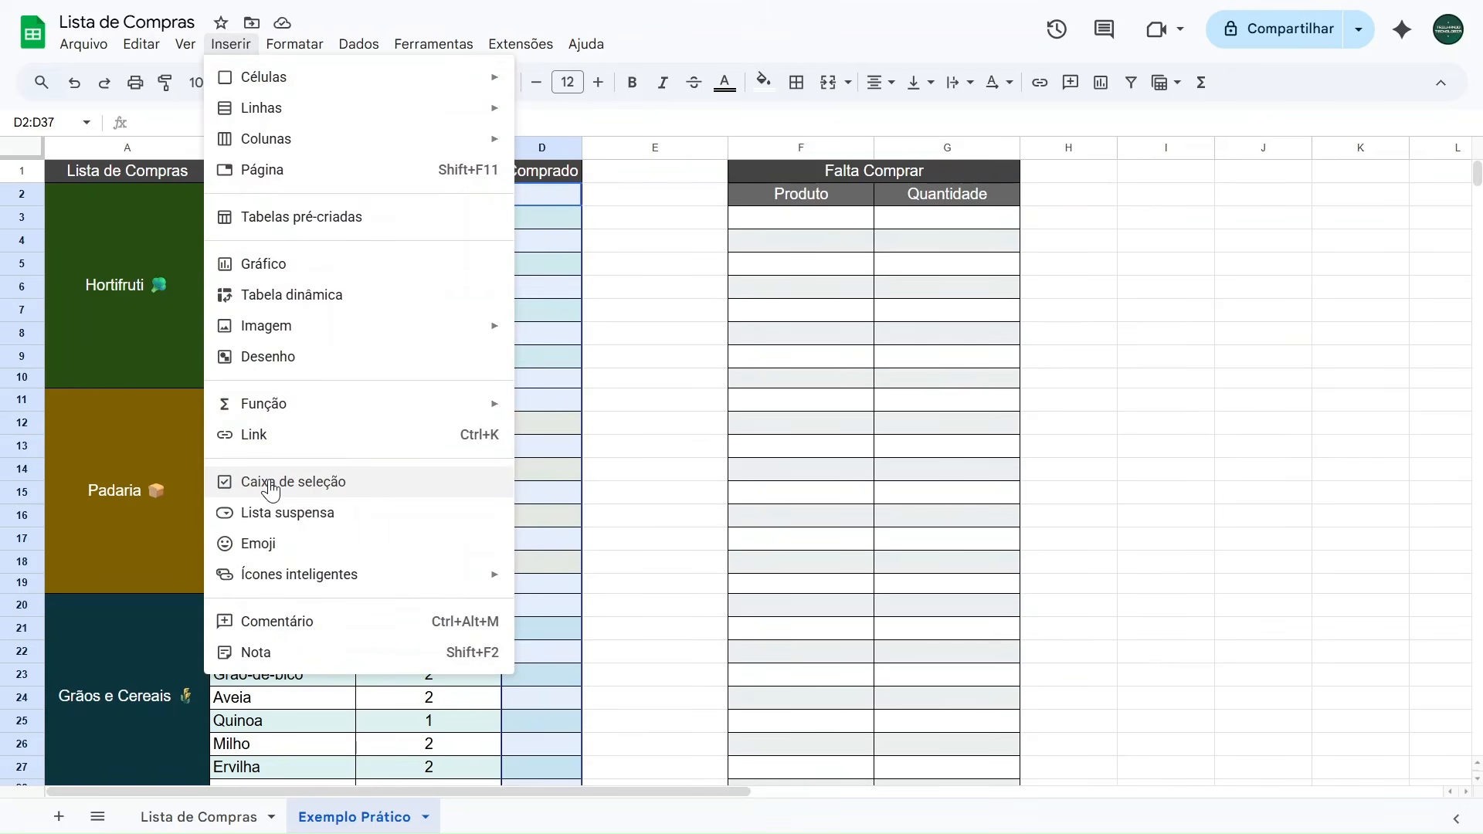
{"action": "left_click", "coordinate": [270, 483]}
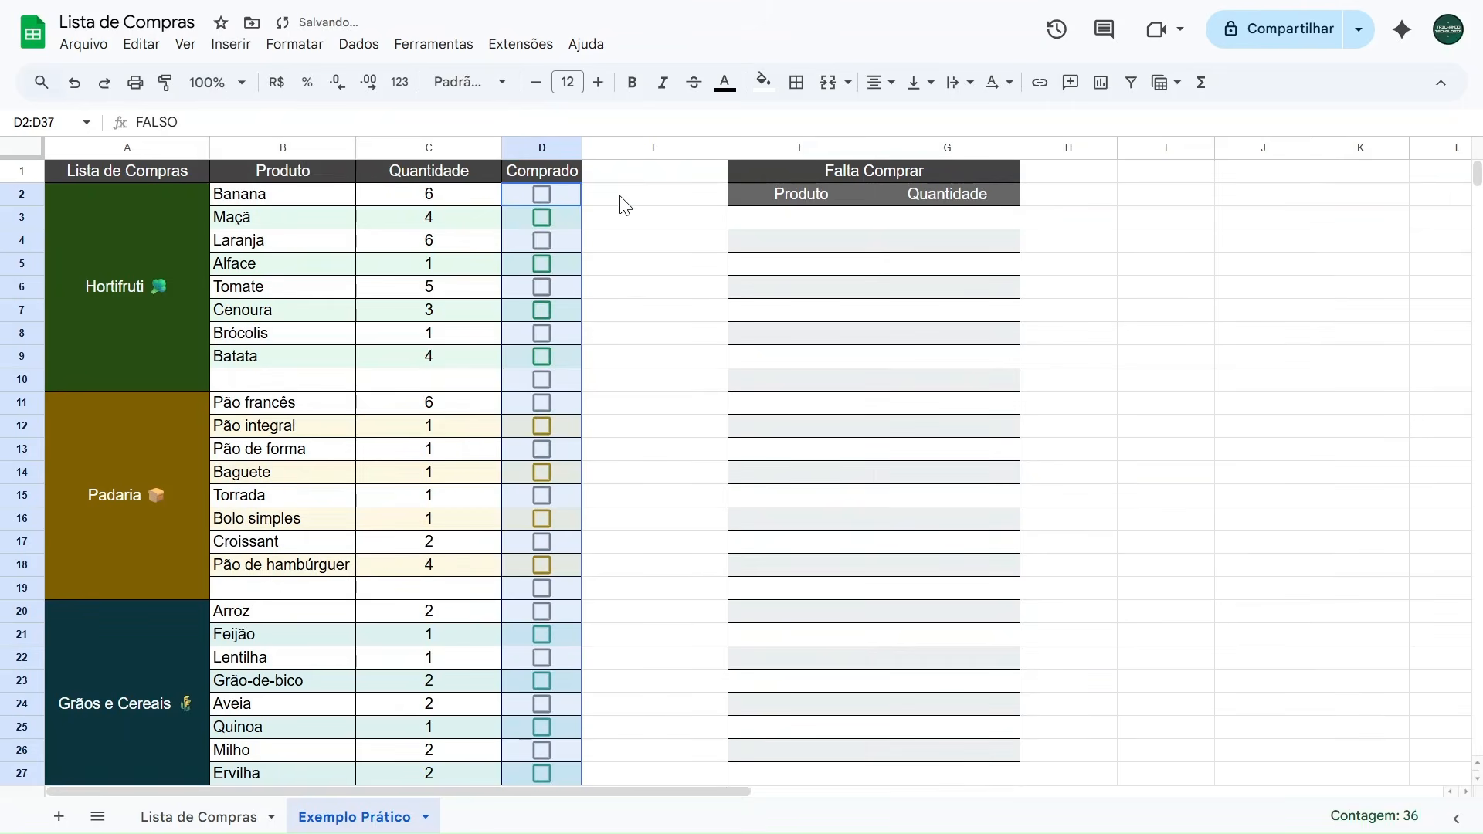
{"action": "left_click", "coordinate": [622, 199]}
{"action": "left_click", "coordinate": [573, 198]}
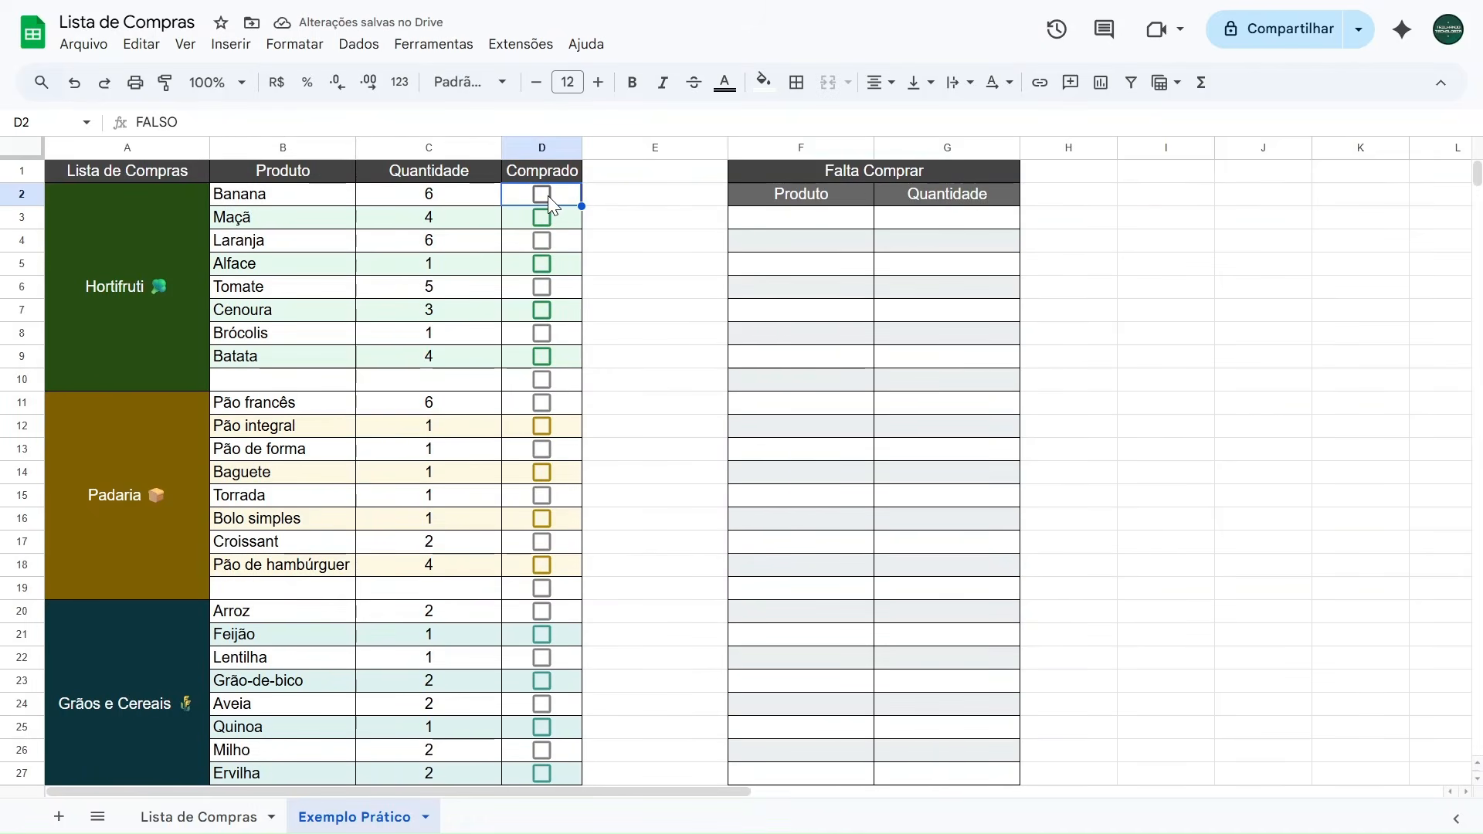
Tick and untick the Banana checkbox in D2, examining the cell's underlying value in each state.
{"action": "left_click", "coordinate": [547, 196]}
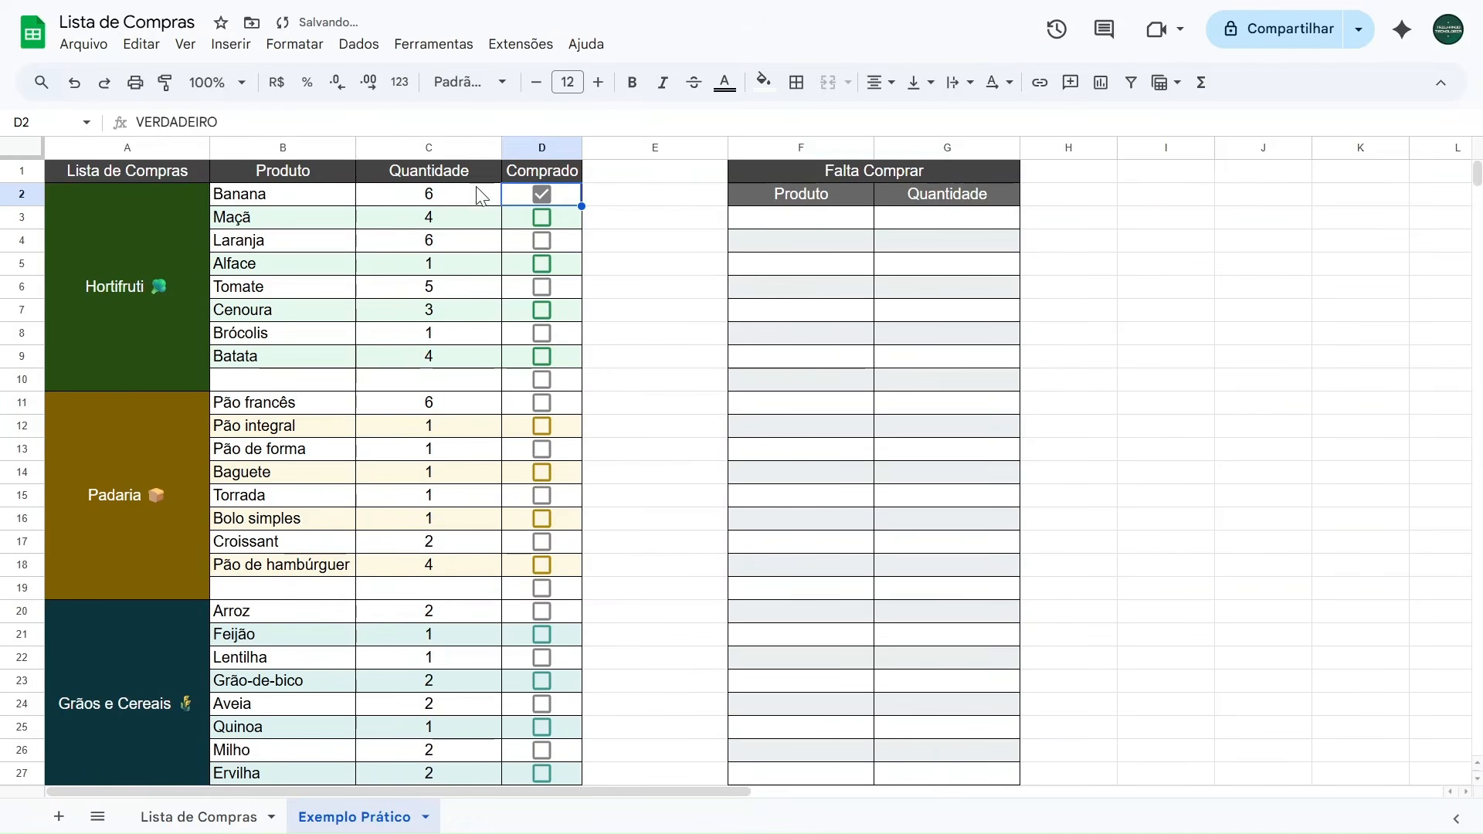
{"action": "left_click", "coordinate": [271, 122]}
{"action": "left_click_drag", "start_coordinate": [271, 123], "coordinate": [117, 131]}
{"action": "left_click", "coordinate": [266, 128]}
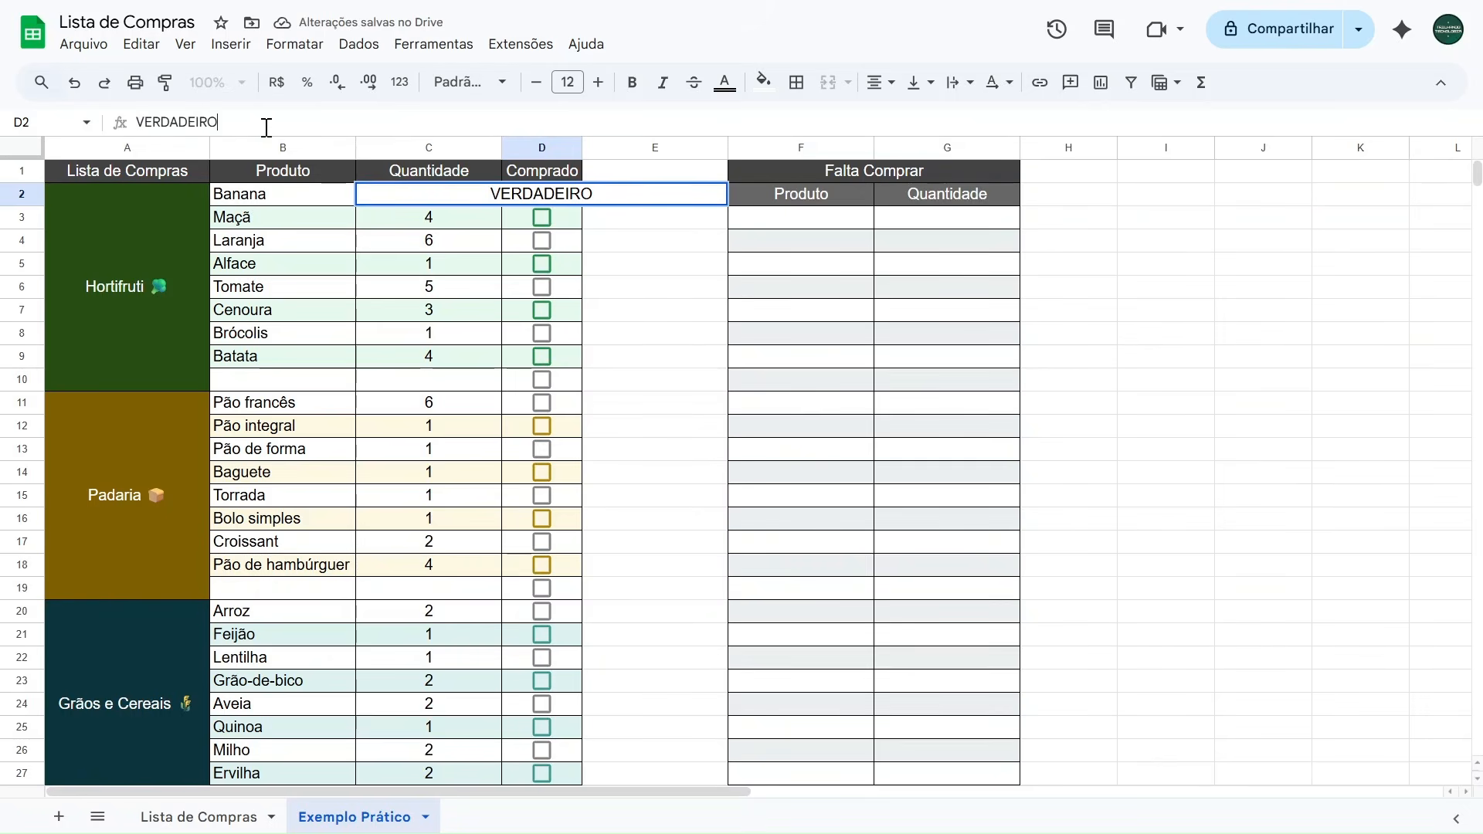
{"action": "key", "text": "Escape"}
{"action": "left_click", "coordinate": [540, 196]}
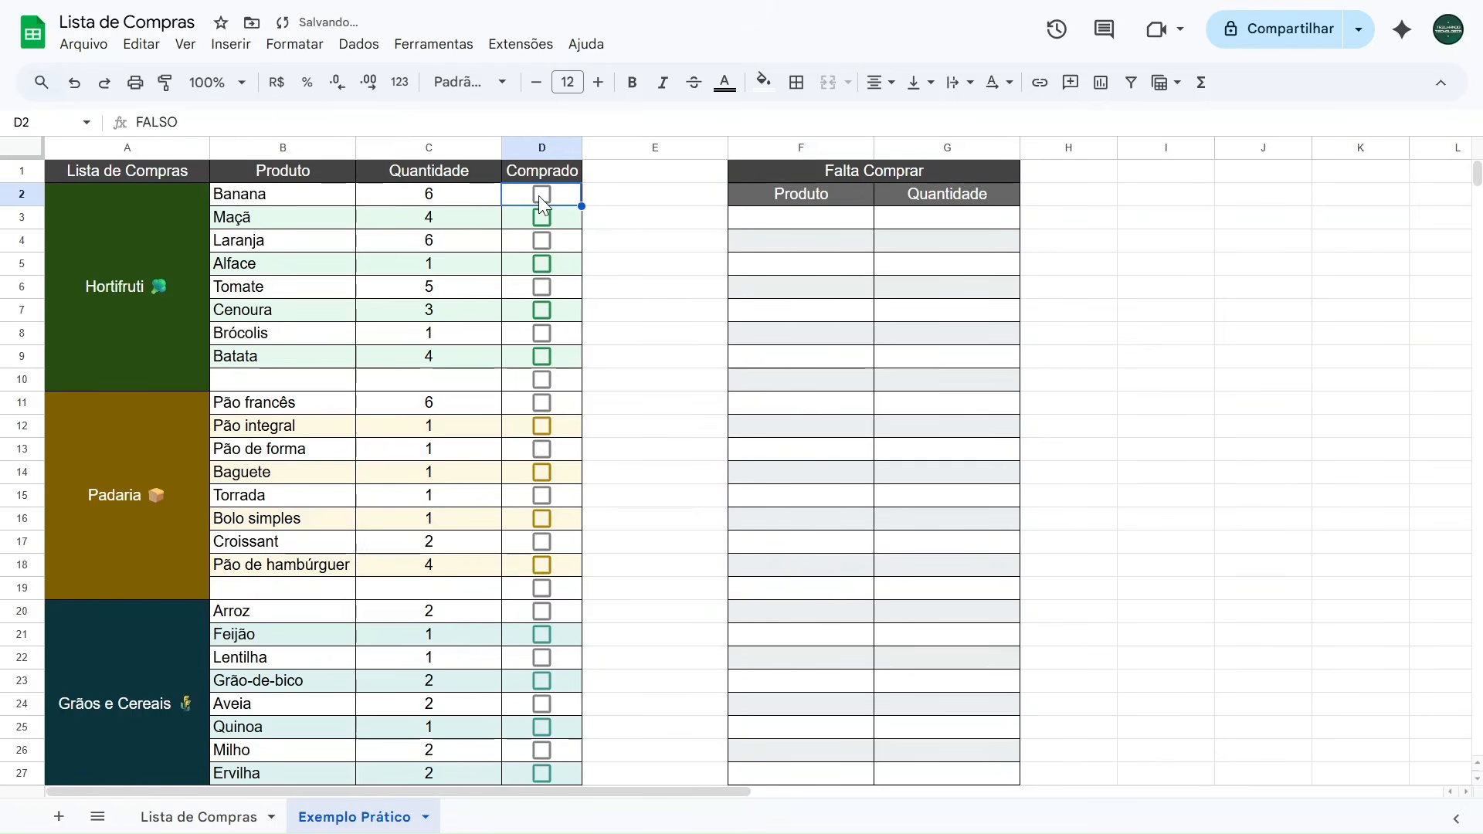
{"action": "left_click", "coordinate": [175, 121]}
{"action": "left_click", "coordinate": [189, 125]}
{"action": "double_click", "coordinate": [182, 123]}
{"action": "left_click", "coordinate": [190, 120]}
{"action": "key", "text": "Escape"}
{"action": "left_click", "coordinate": [662, 202]}
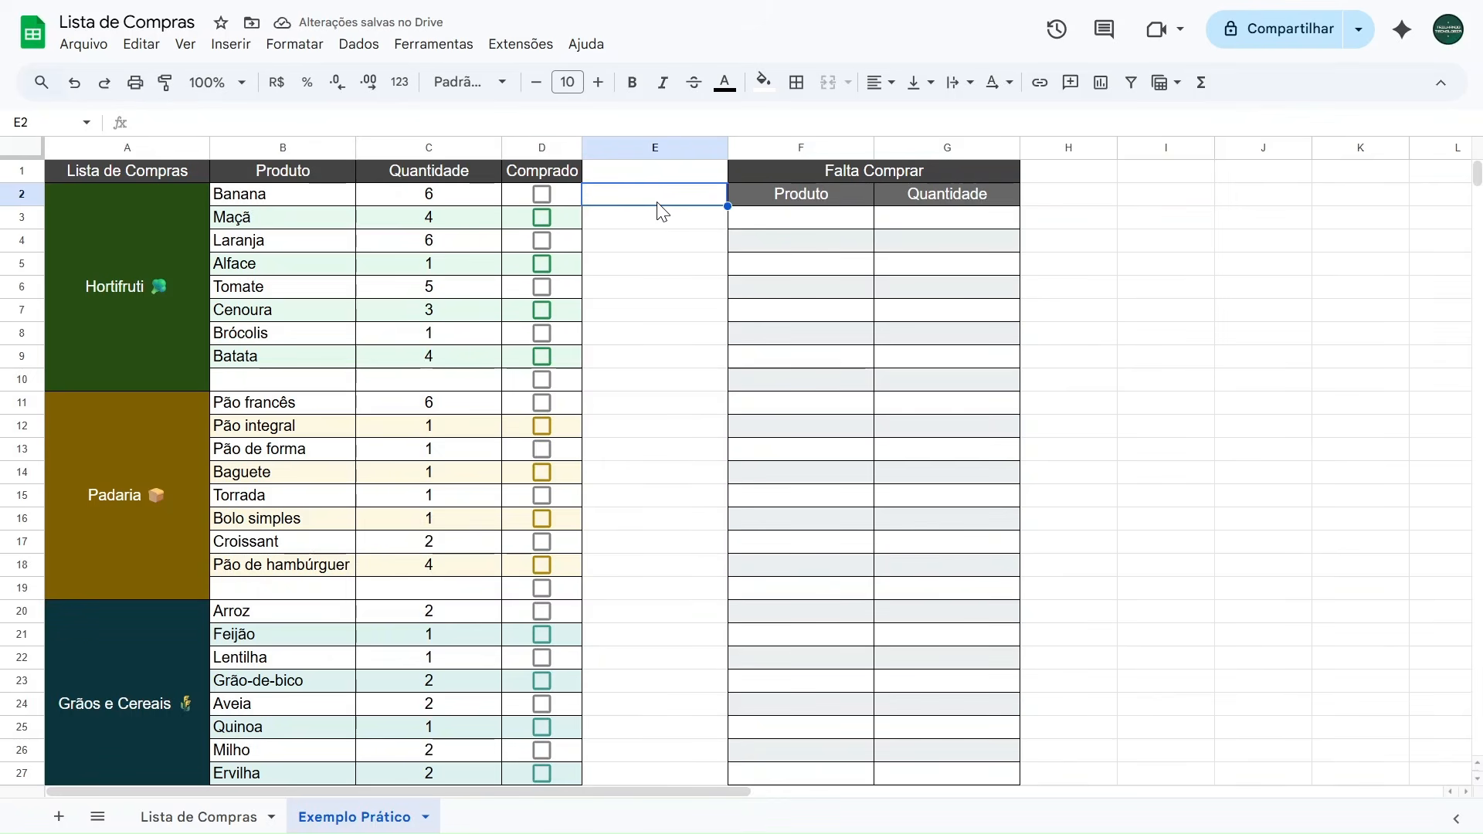
Tick the Banana checkbox, mark out its row B2:D2 as the area to highlight, and untick it again.
{"action": "left_click_drag", "start_coordinate": [309, 199], "coordinate": [572, 600]}
{"action": "left_click", "coordinate": [649, 258]}
{"action": "left_click_drag", "start_coordinate": [266, 202], "coordinate": [527, 583]}
{"action": "left_click", "coordinate": [661, 221]}
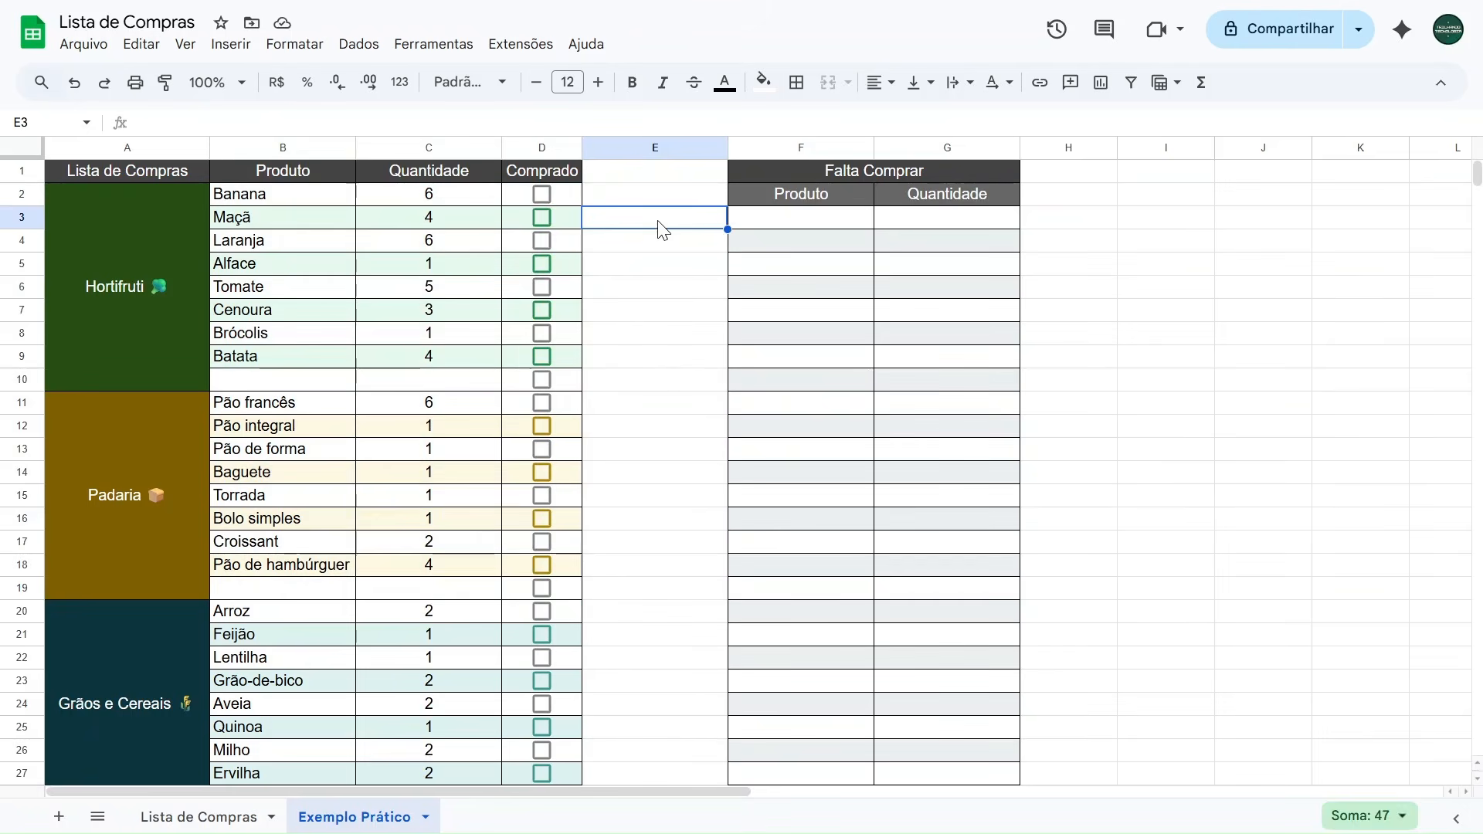
{"action": "left_click", "coordinate": [545, 195]}
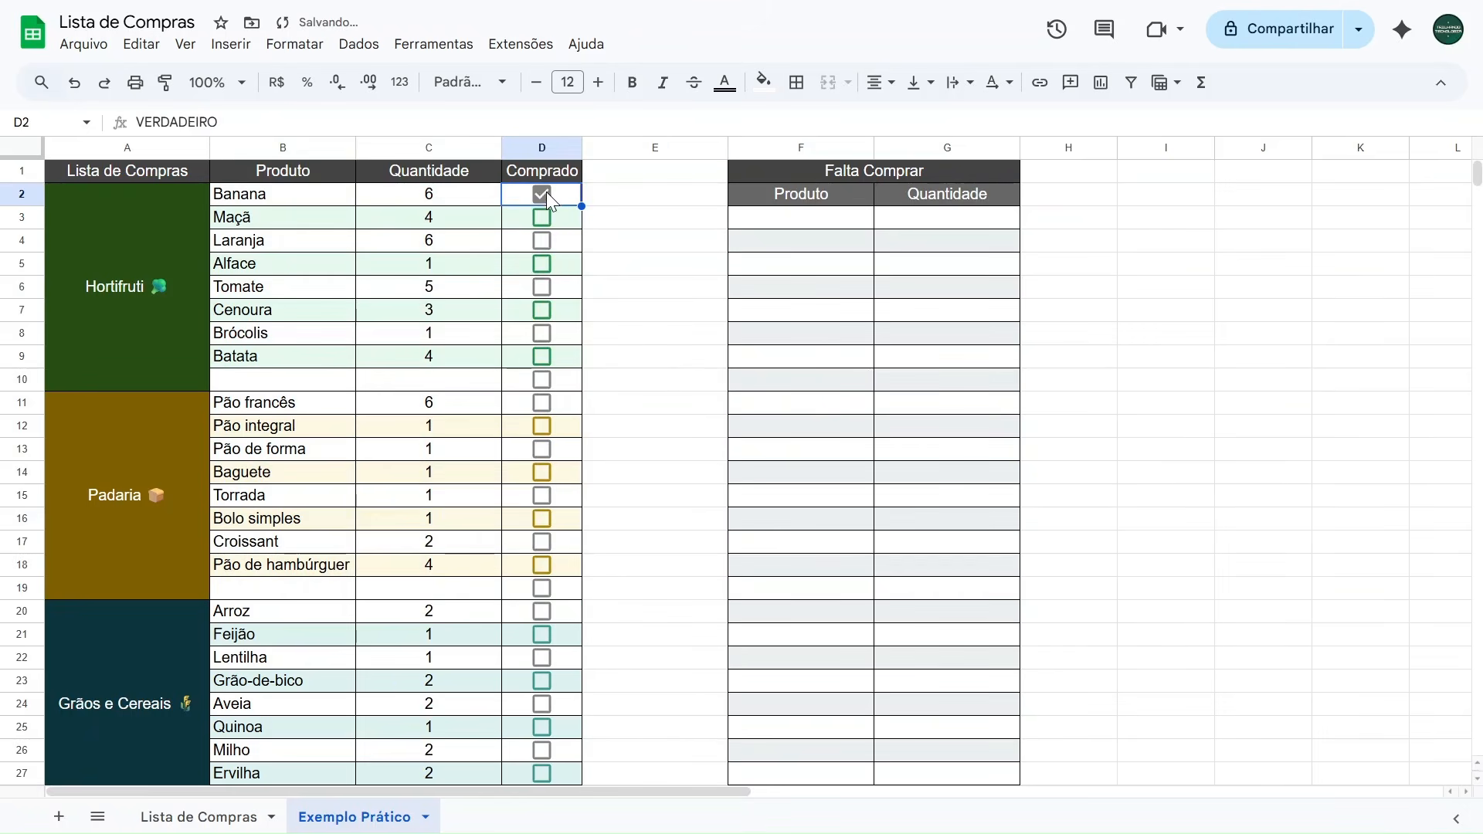
{"action": "left_click", "coordinate": [351, 203]}
{"action": "left_click_drag", "start_coordinate": [352, 197], "coordinate": [512, 196]}
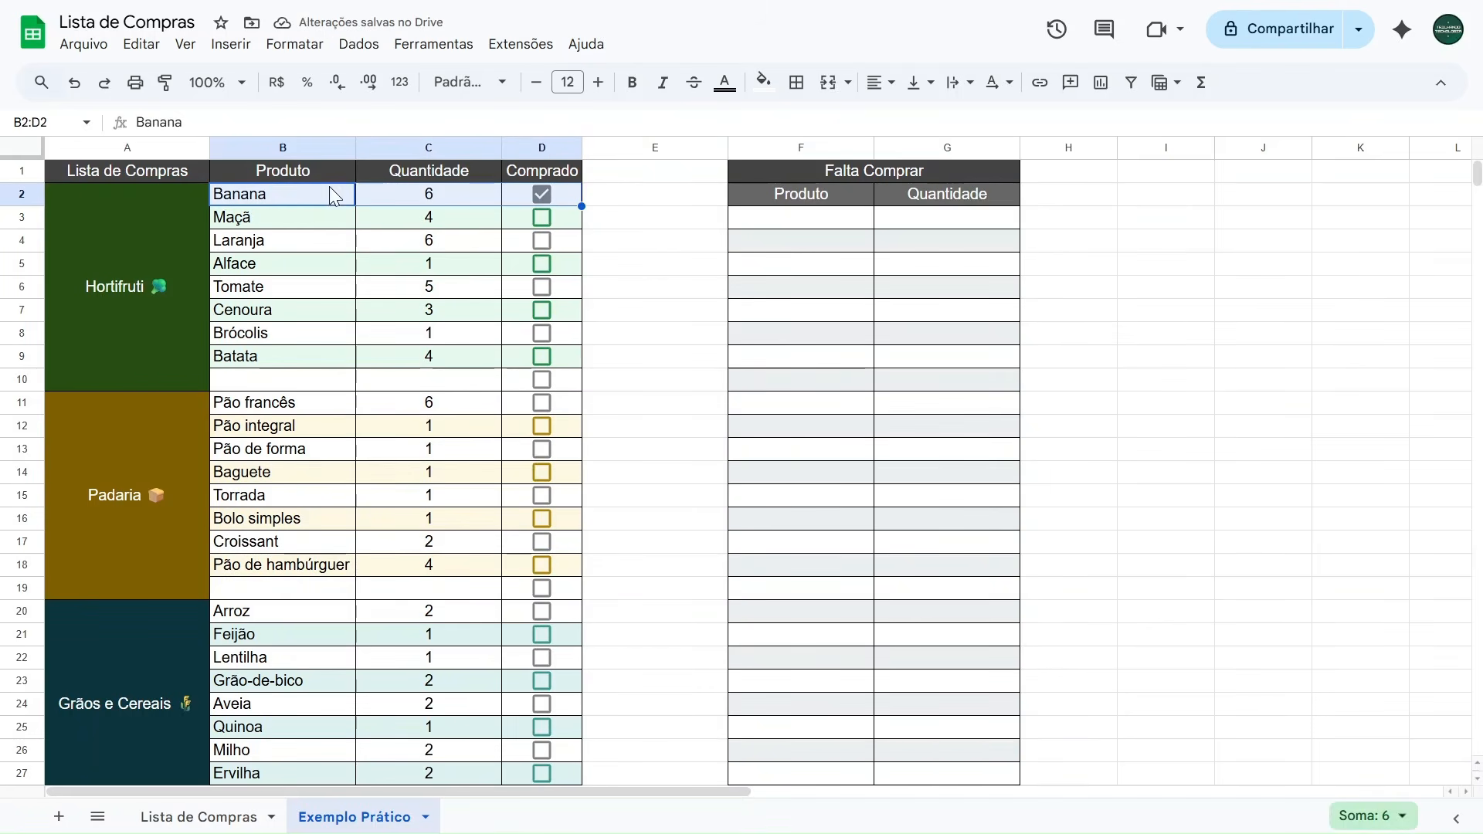
{"action": "left_click", "coordinate": [546, 195]}
{"action": "left_click", "coordinate": [611, 199]}
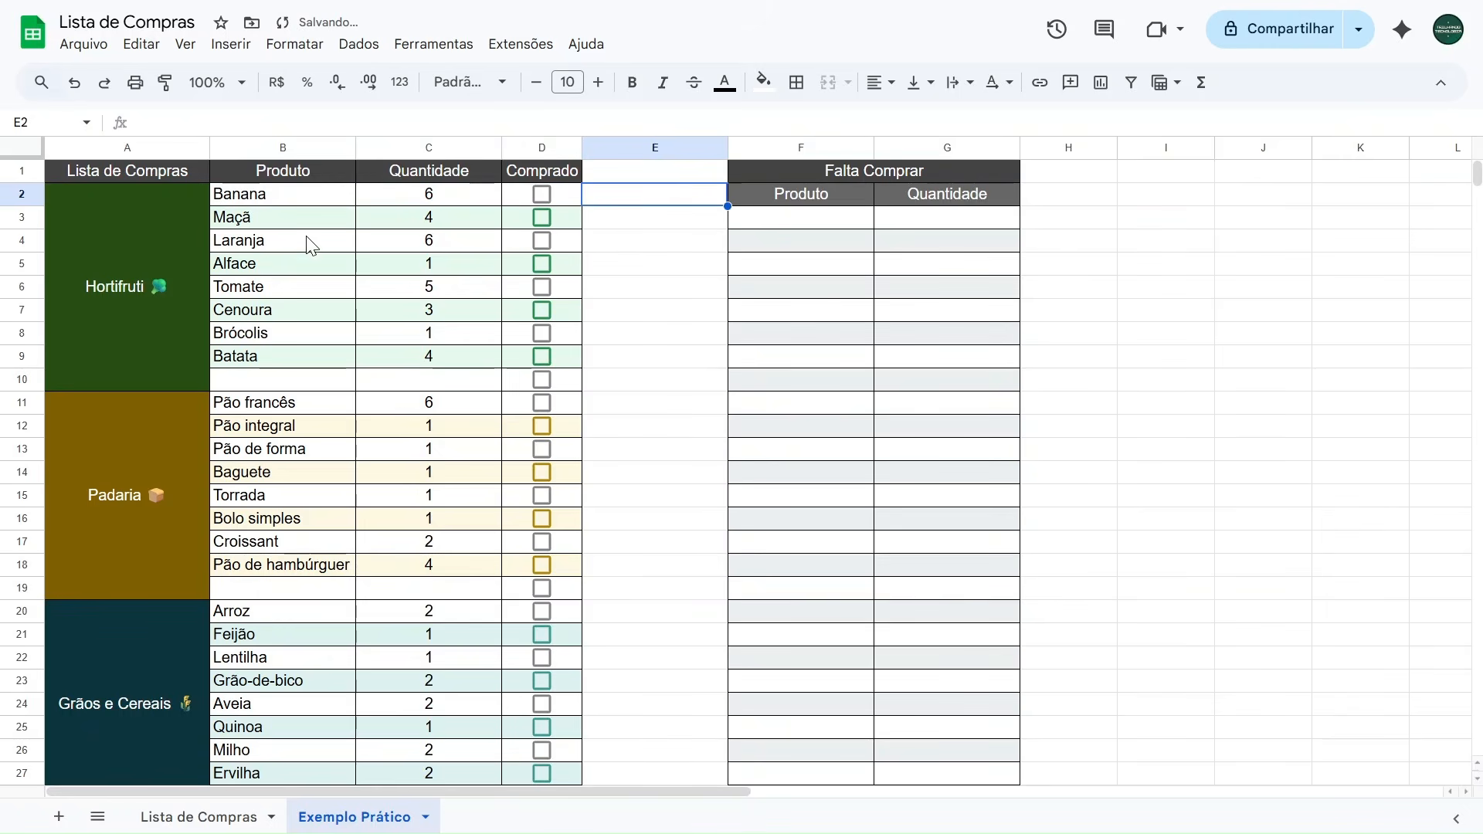
Start a conditional formatting rule for B2:D37 using the custom formula condition "A fórmula personalizada é".
{"action": "left_click_drag", "start_coordinate": [288, 199], "coordinate": [536, 715]}
{"action": "scroll", "coordinate": [530, 337], "scroll_direction": "down", "scroll_amount": 5}
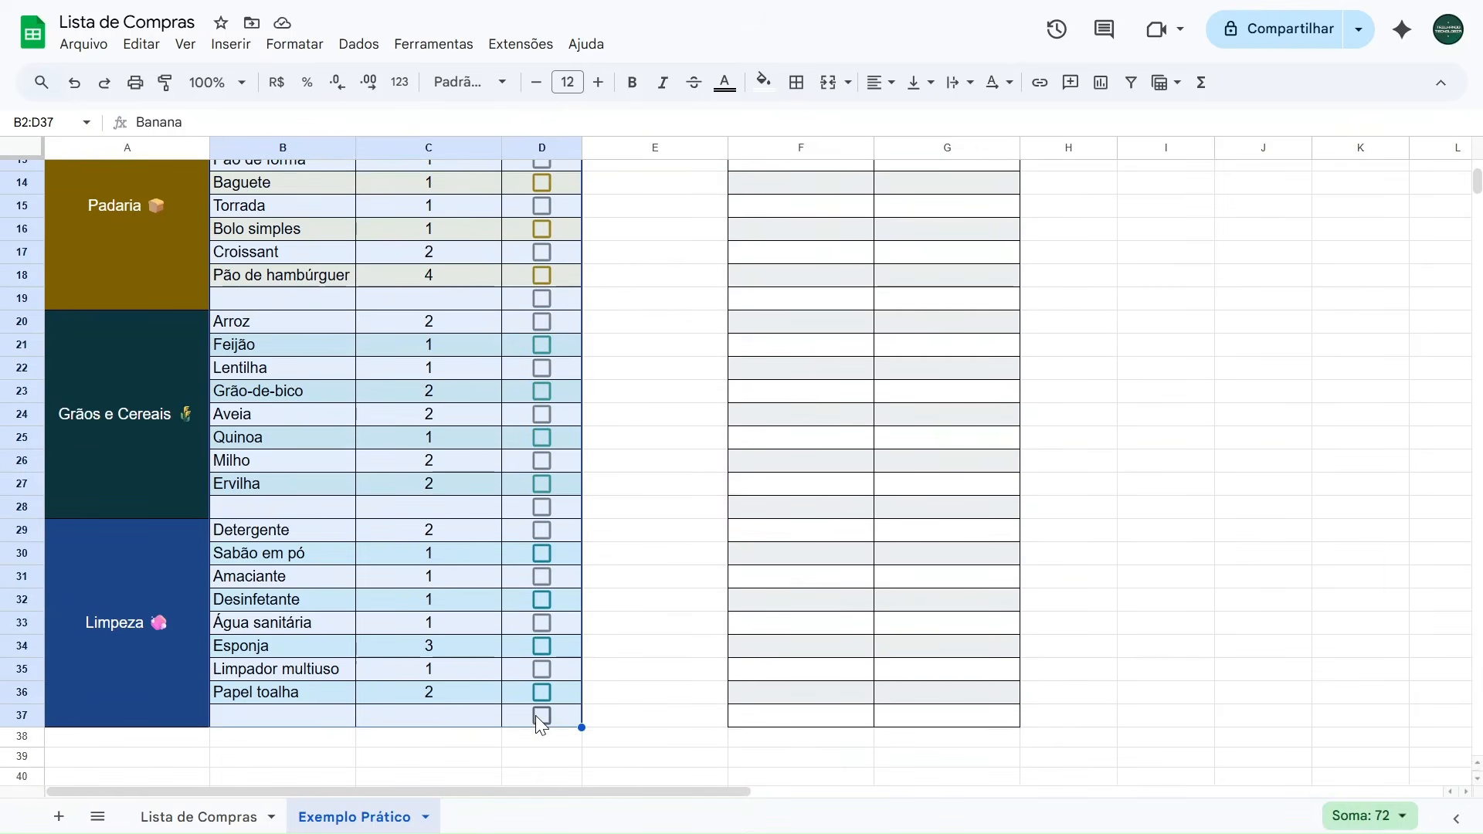
{"action": "left_click", "coordinate": [300, 44]}
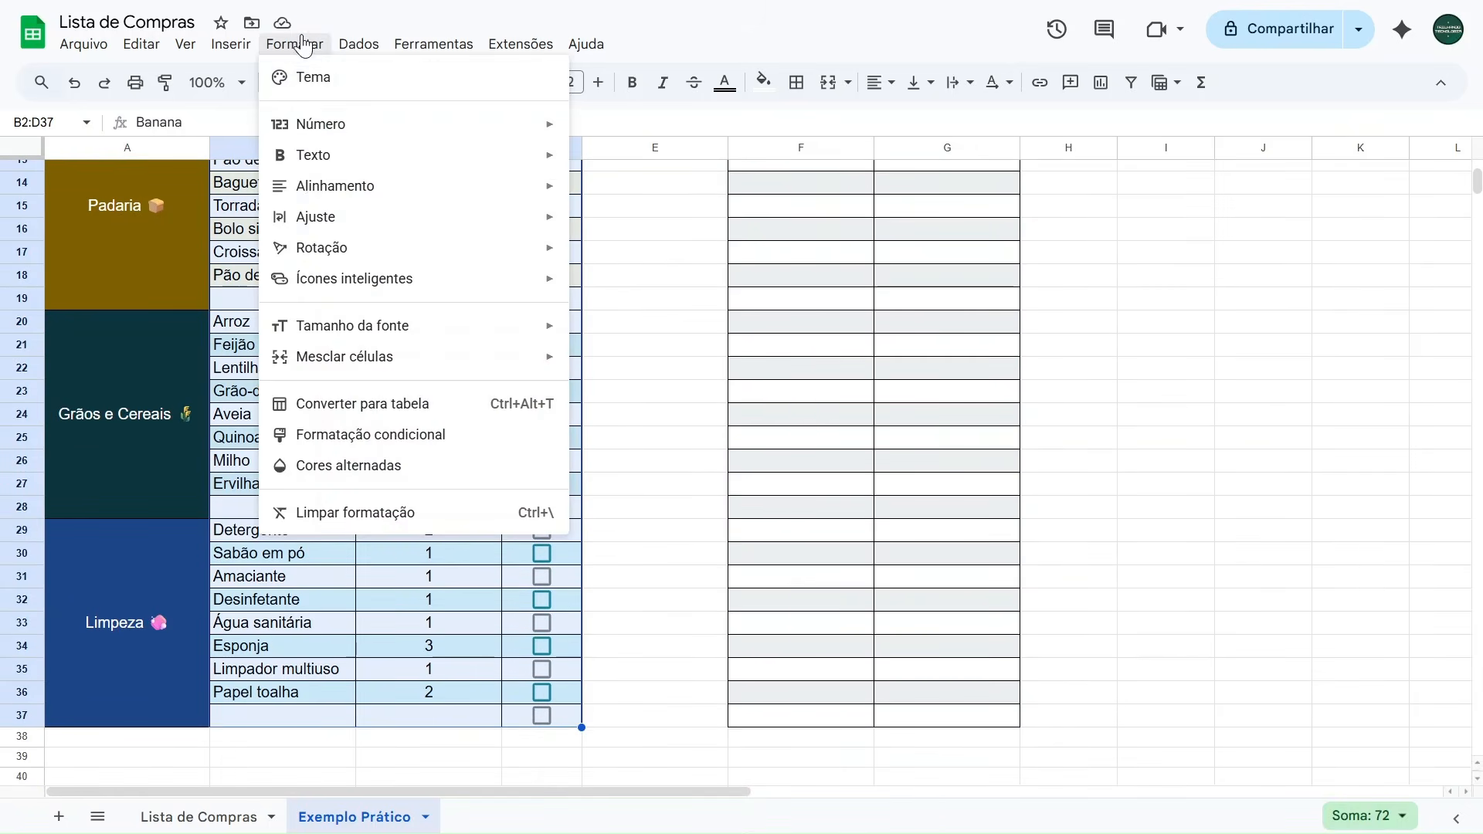
{"action": "left_click", "coordinate": [332, 434]}
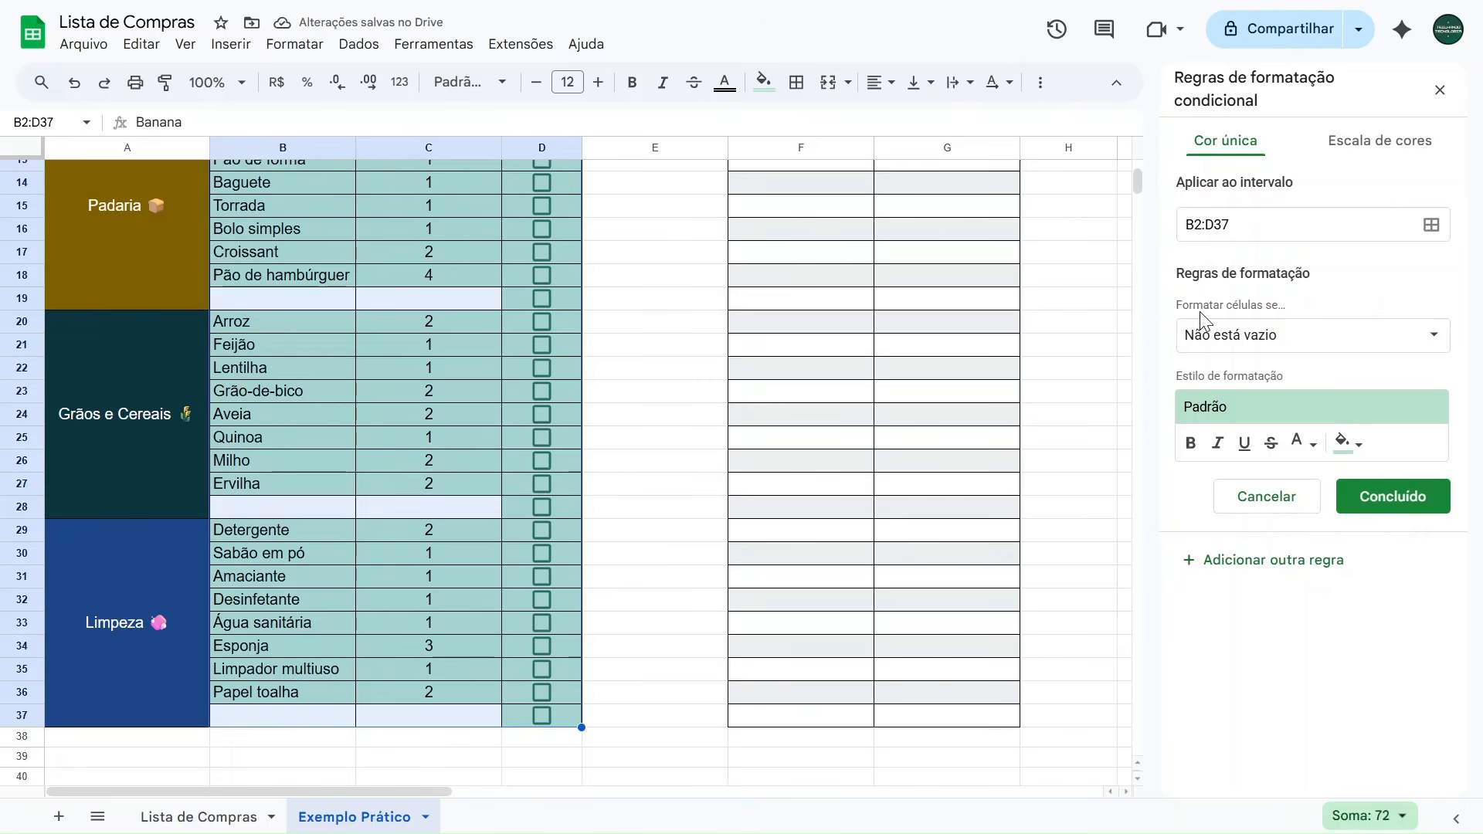
{"action": "left_click", "coordinate": [1287, 348]}
{"action": "scroll", "coordinate": [1287, 355], "scroll_direction": "down", "scroll_amount": 2}
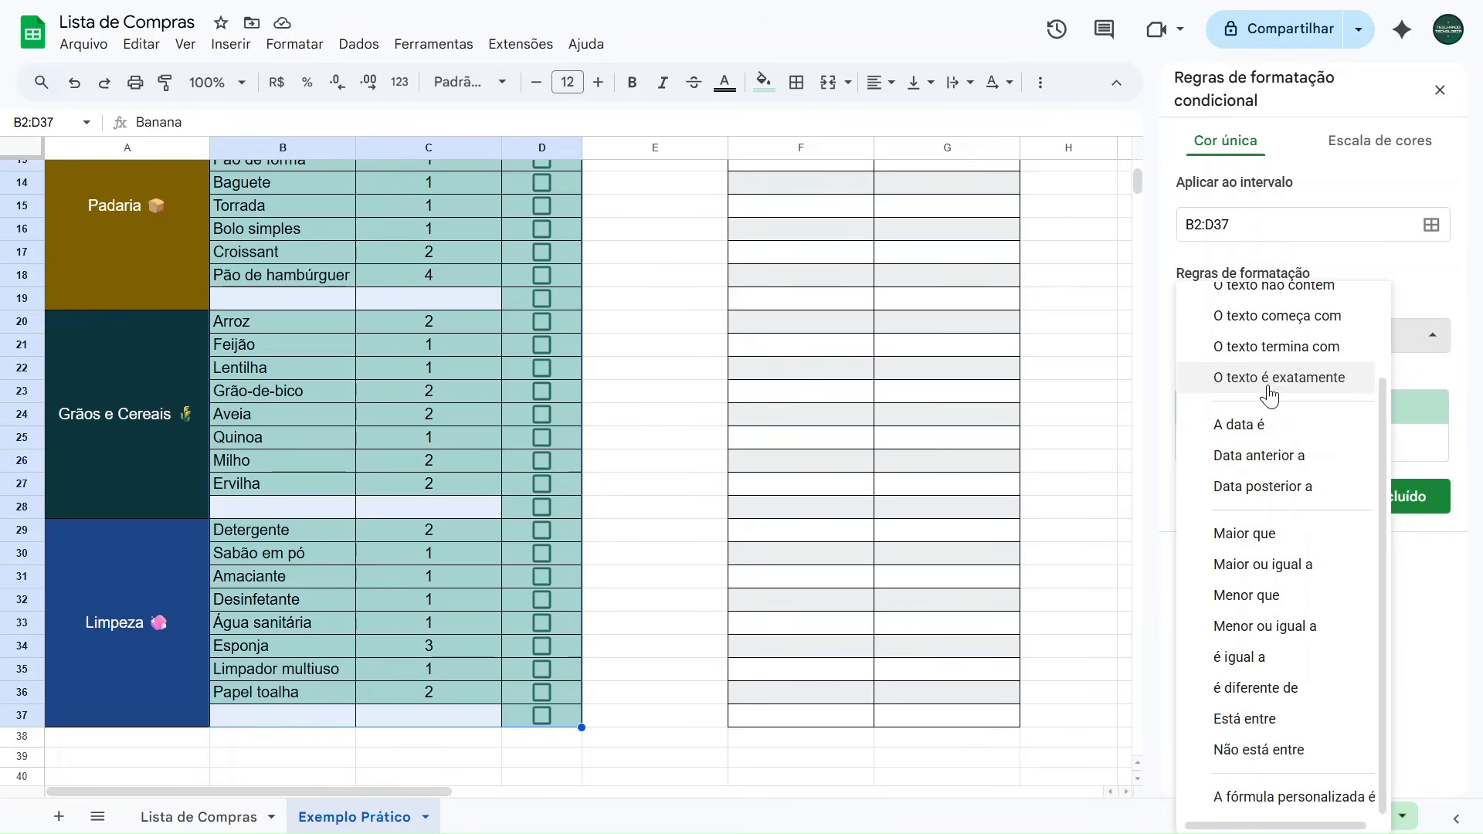
{"action": "left_click", "coordinate": [1259, 800]}
{"action": "left_click", "coordinate": [1271, 380]}
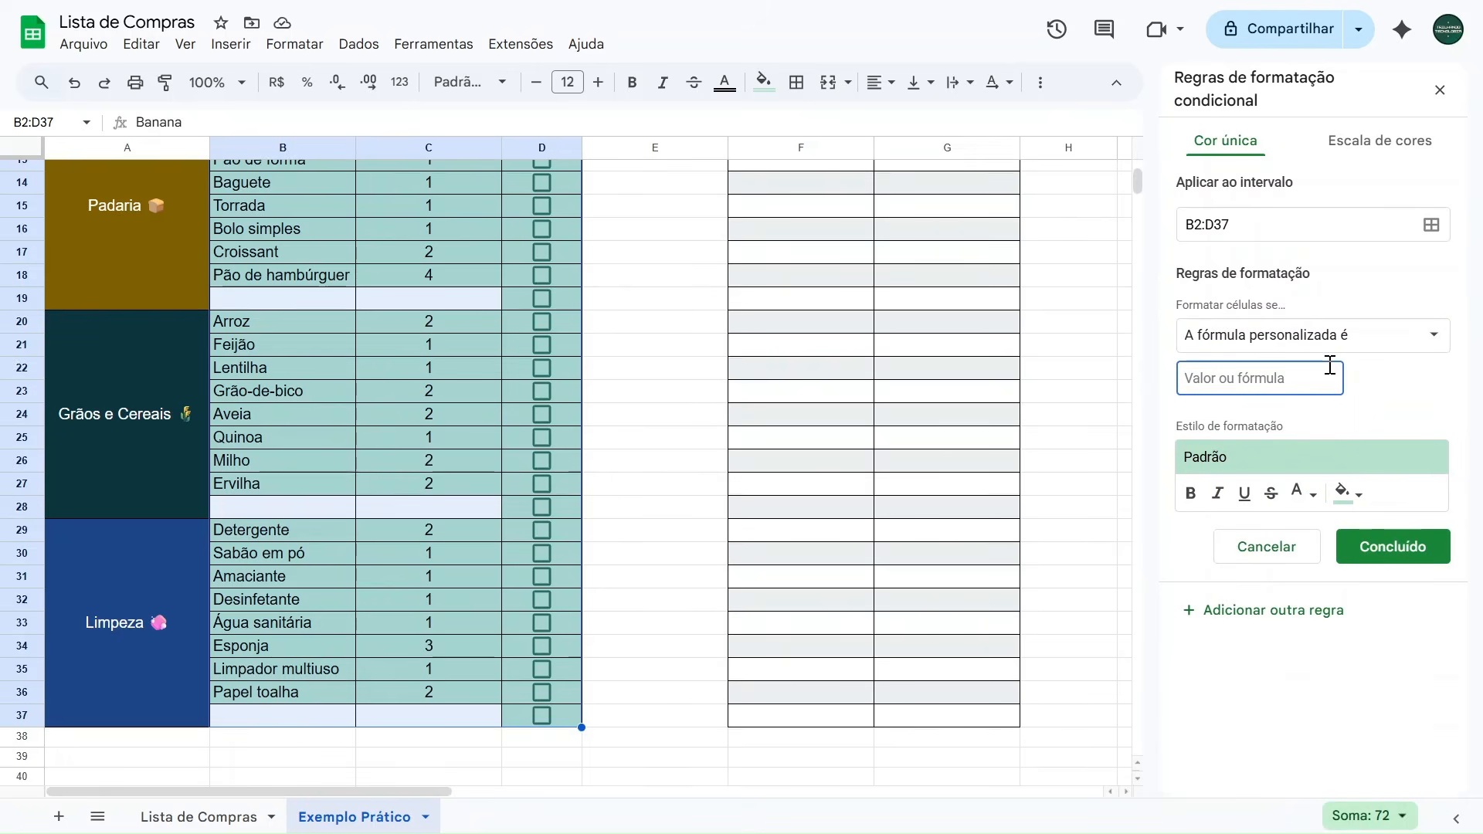
Enter =D2=VERDADEIRO as the rule's custom formula and go over its D2 reference.
{"action": "type", "text": "="}
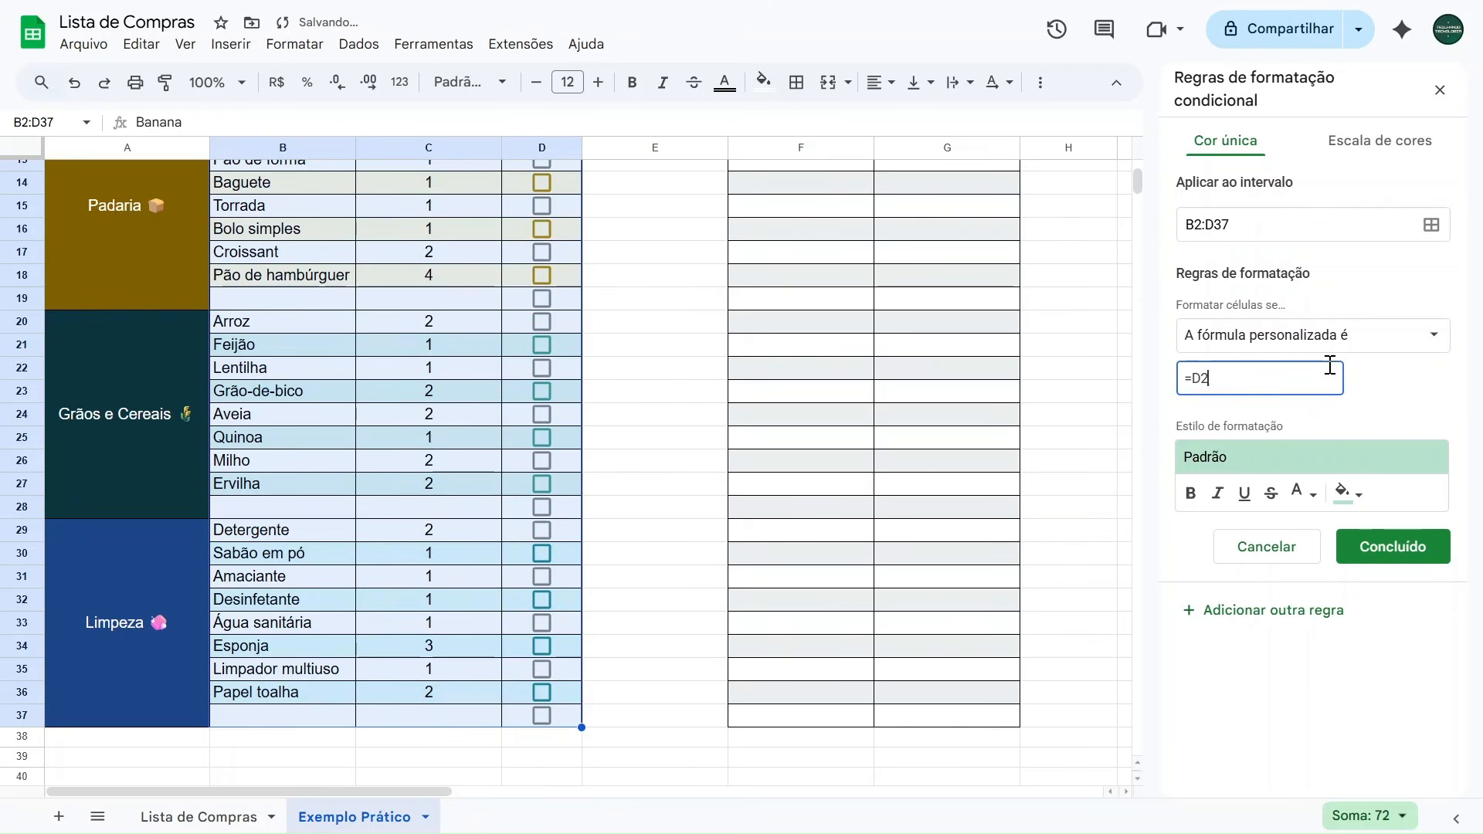
{"action": "type", "text": "D2=VERDADEIRO"}
{"action": "scroll", "coordinate": [663, 304], "scroll_direction": "up", "scroll_amount": 4}
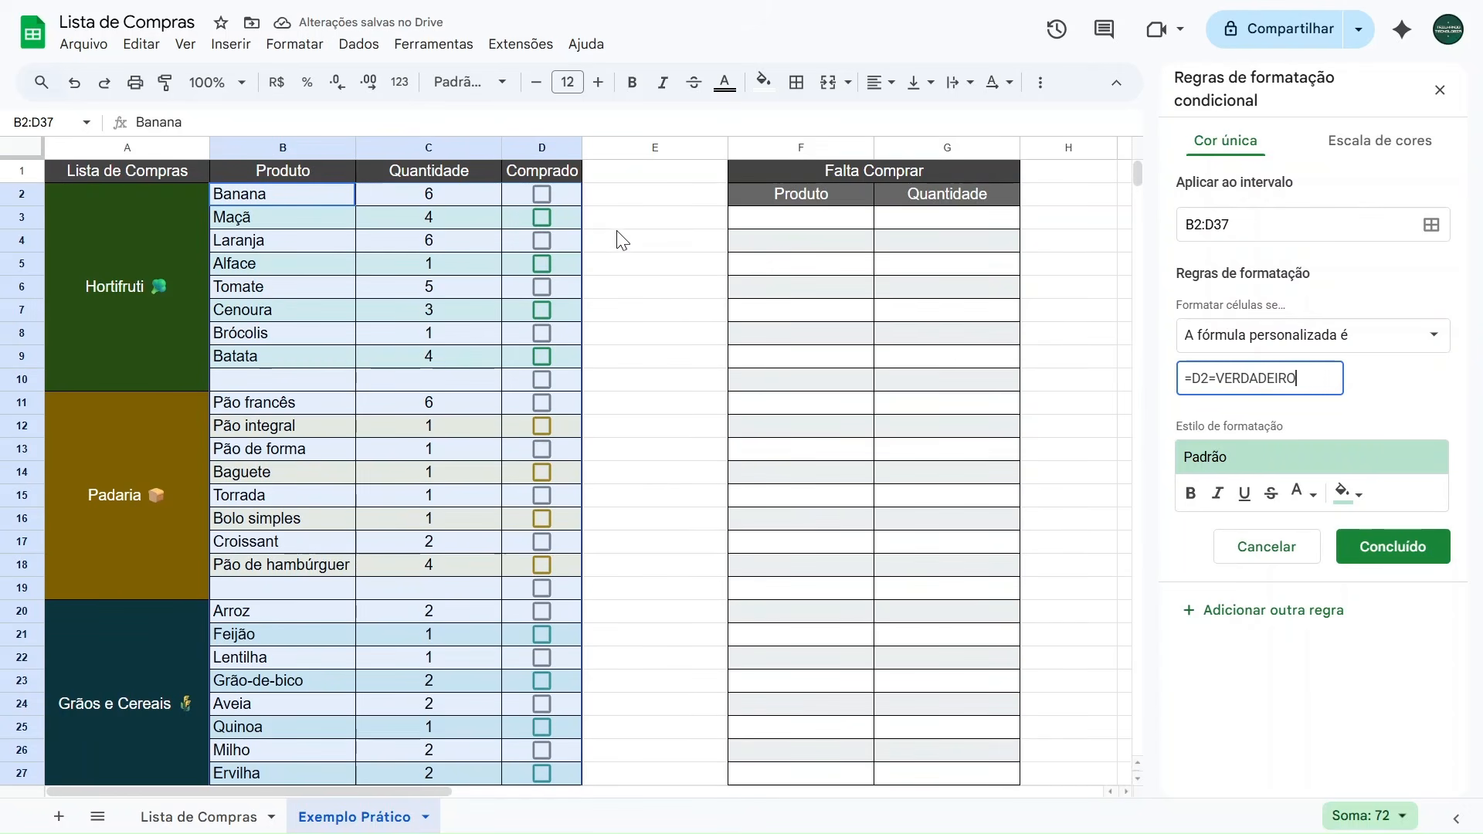
{"action": "left_click", "coordinate": [1190, 378]}
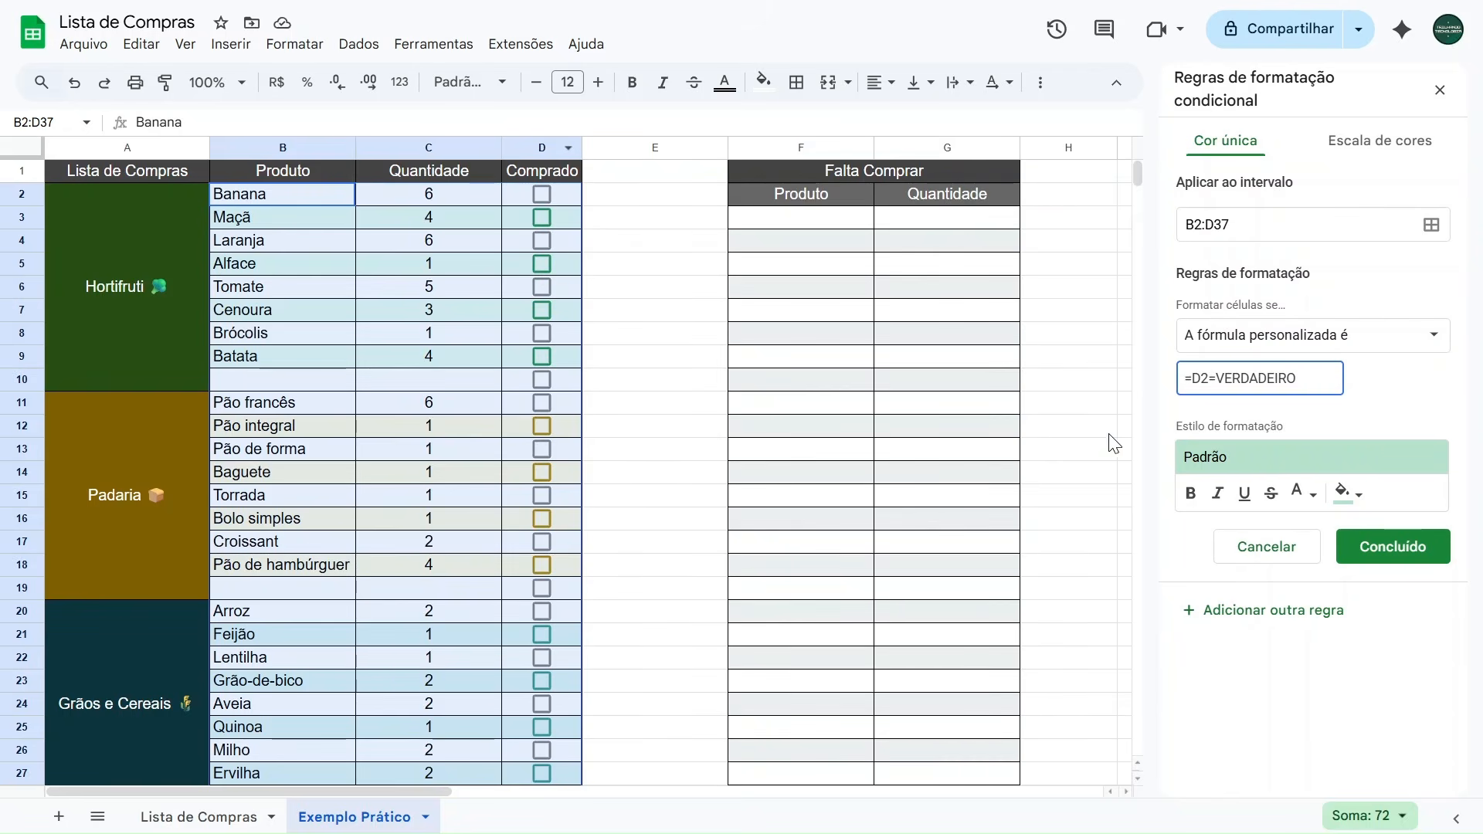
{"action": "left_click_drag", "start_coordinate": [1193, 379], "coordinate": [1201, 378]}
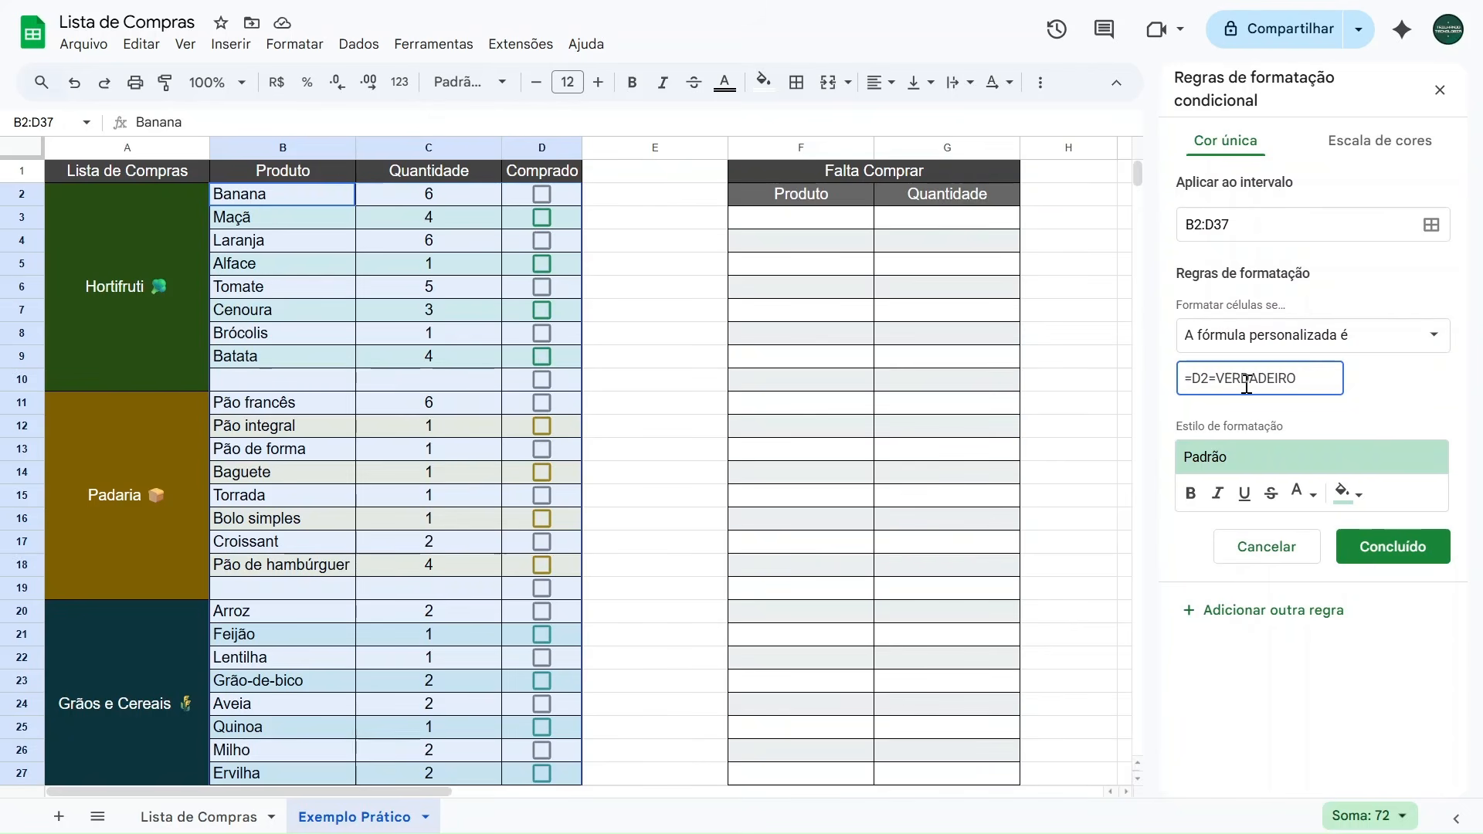
Lock column D in the rule's custom formula so that it reads =$D2=VERDADEIRO.
{"action": "type", "text": "$"}
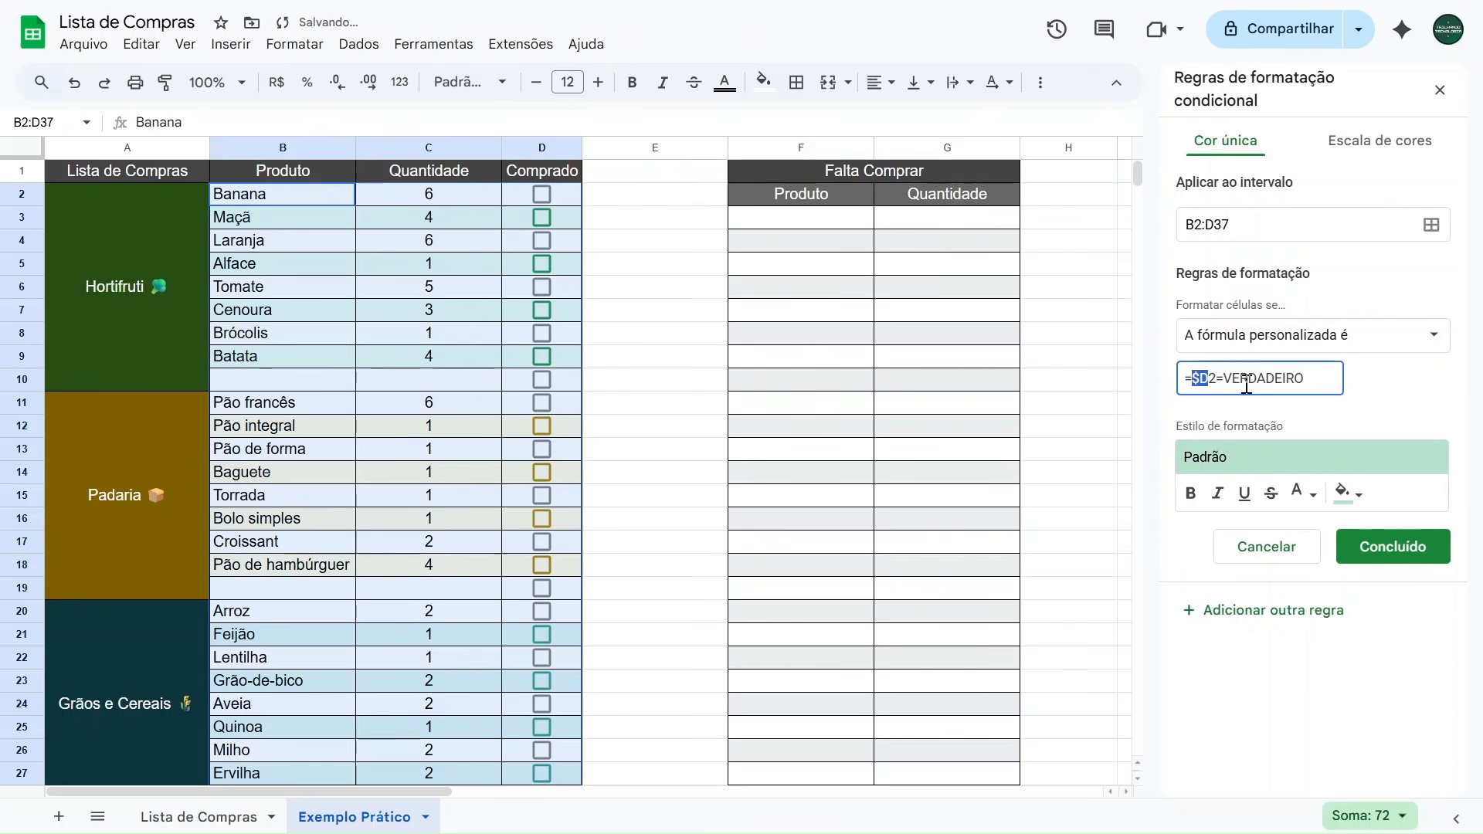
{"action": "key", "text": "Left"}
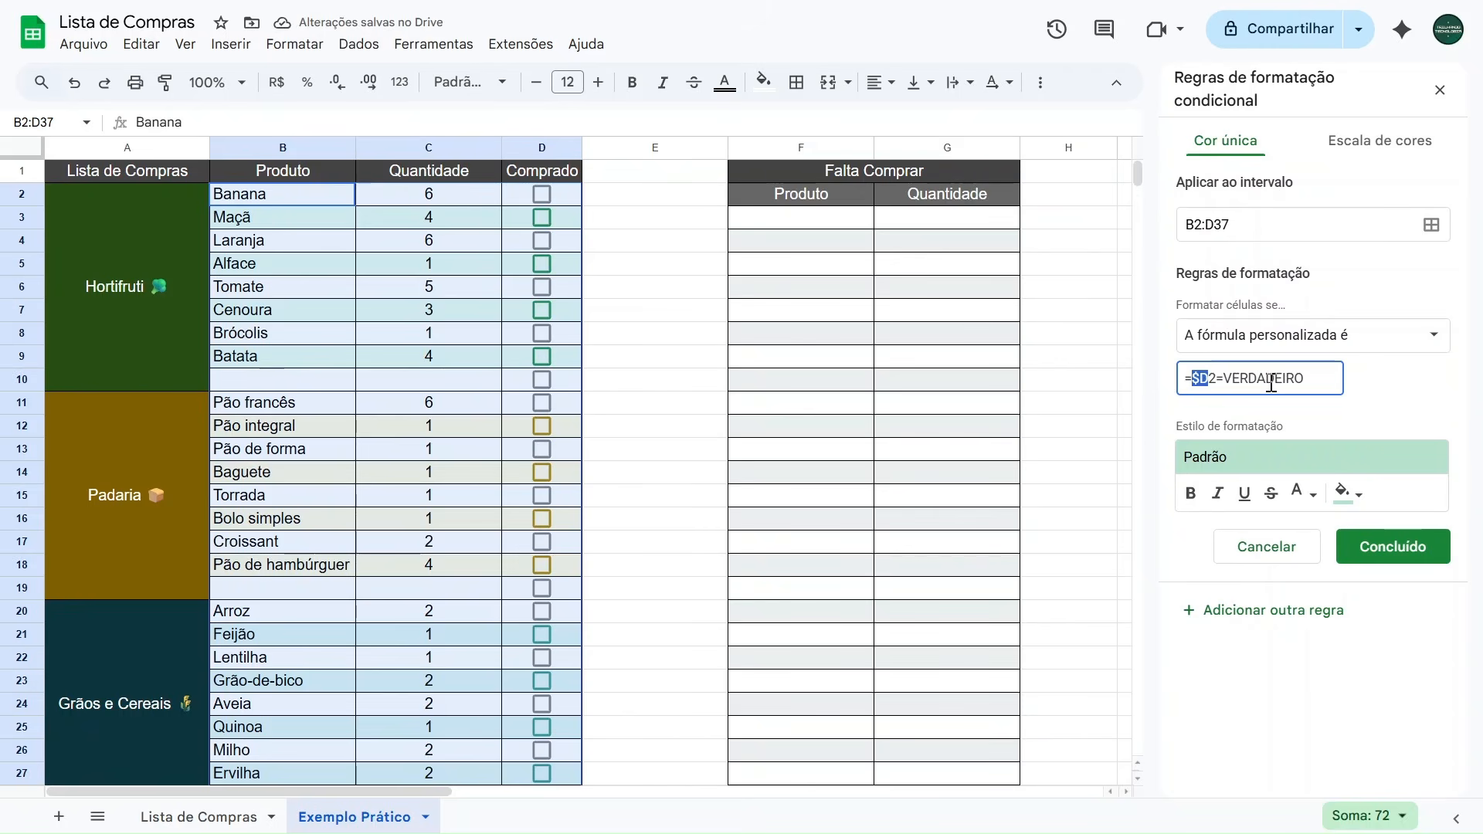
{"action": "key", "text": "Right"}
{"action": "key", "text": "shift+Right"}
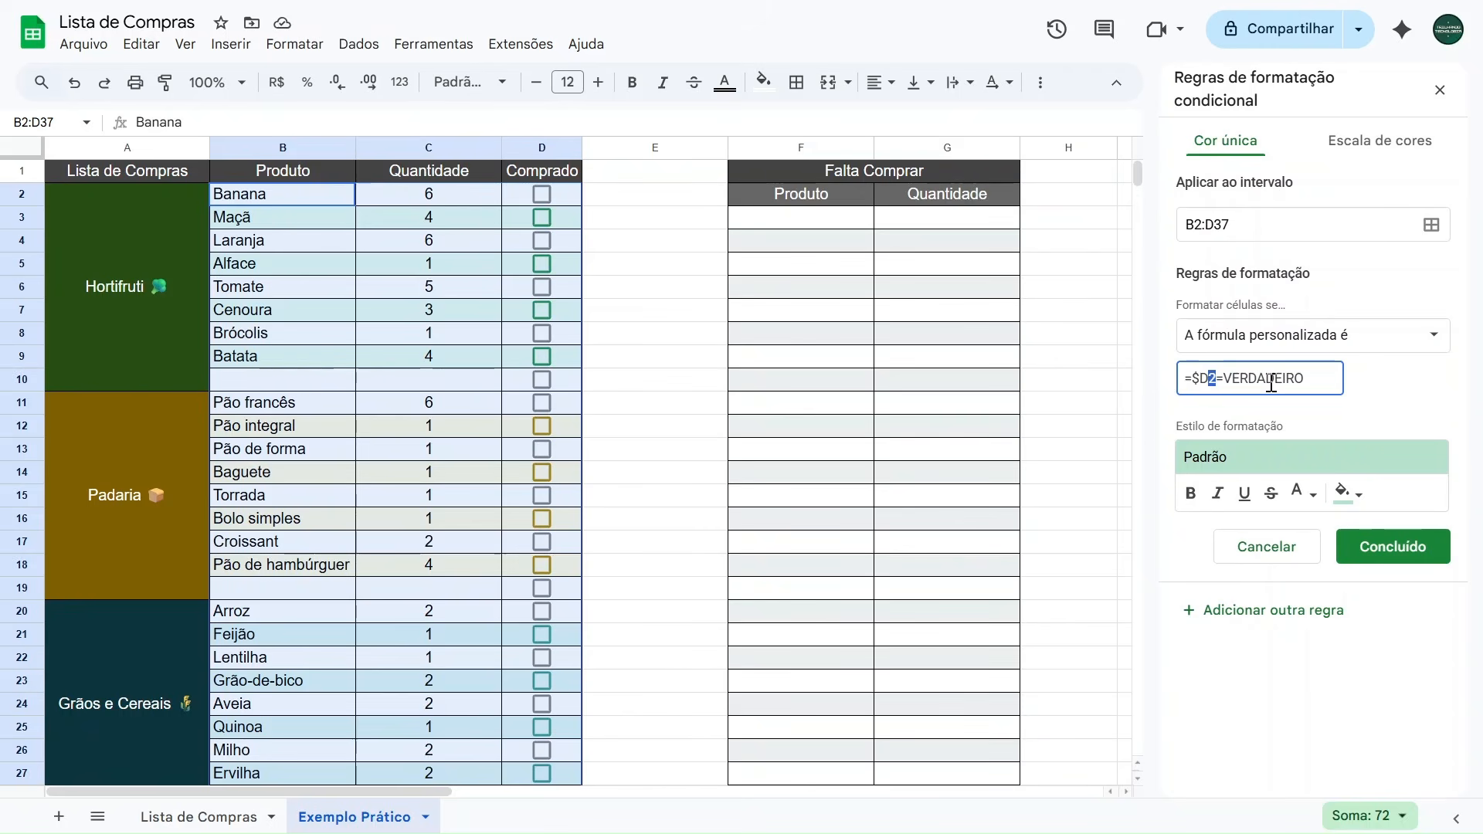
{"action": "left_click", "coordinate": [1328, 380]}
Give the rule a dark grey fill with white strikethrough text, then save it and close the conditional formatting rules.
{"action": "left_click", "coordinate": [1345, 494]}
{"action": "left_click", "coordinate": [1200, 207]}
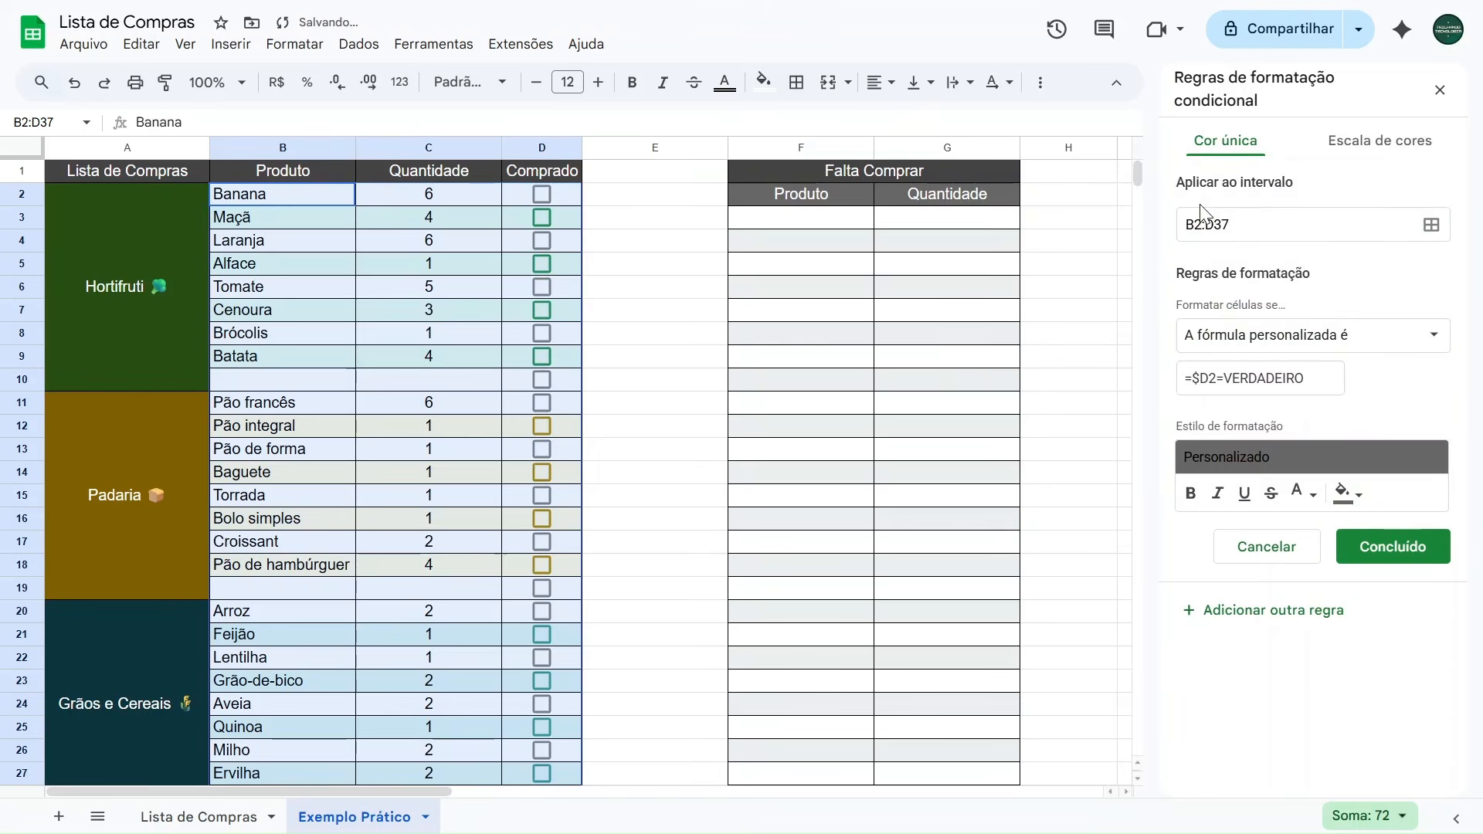
{"action": "left_click", "coordinate": [1306, 507]}
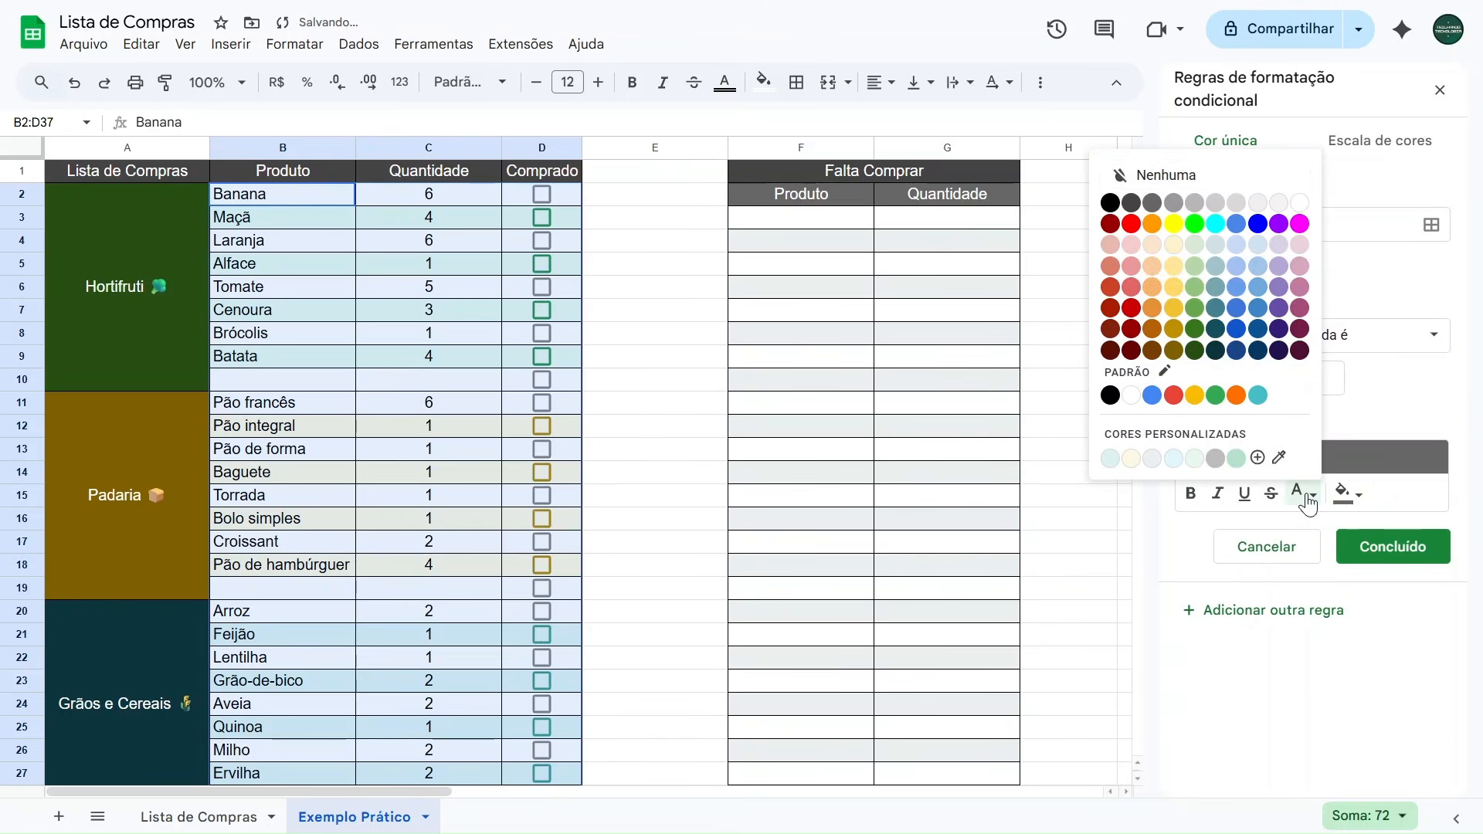
{"action": "left_click", "coordinate": [1303, 207]}
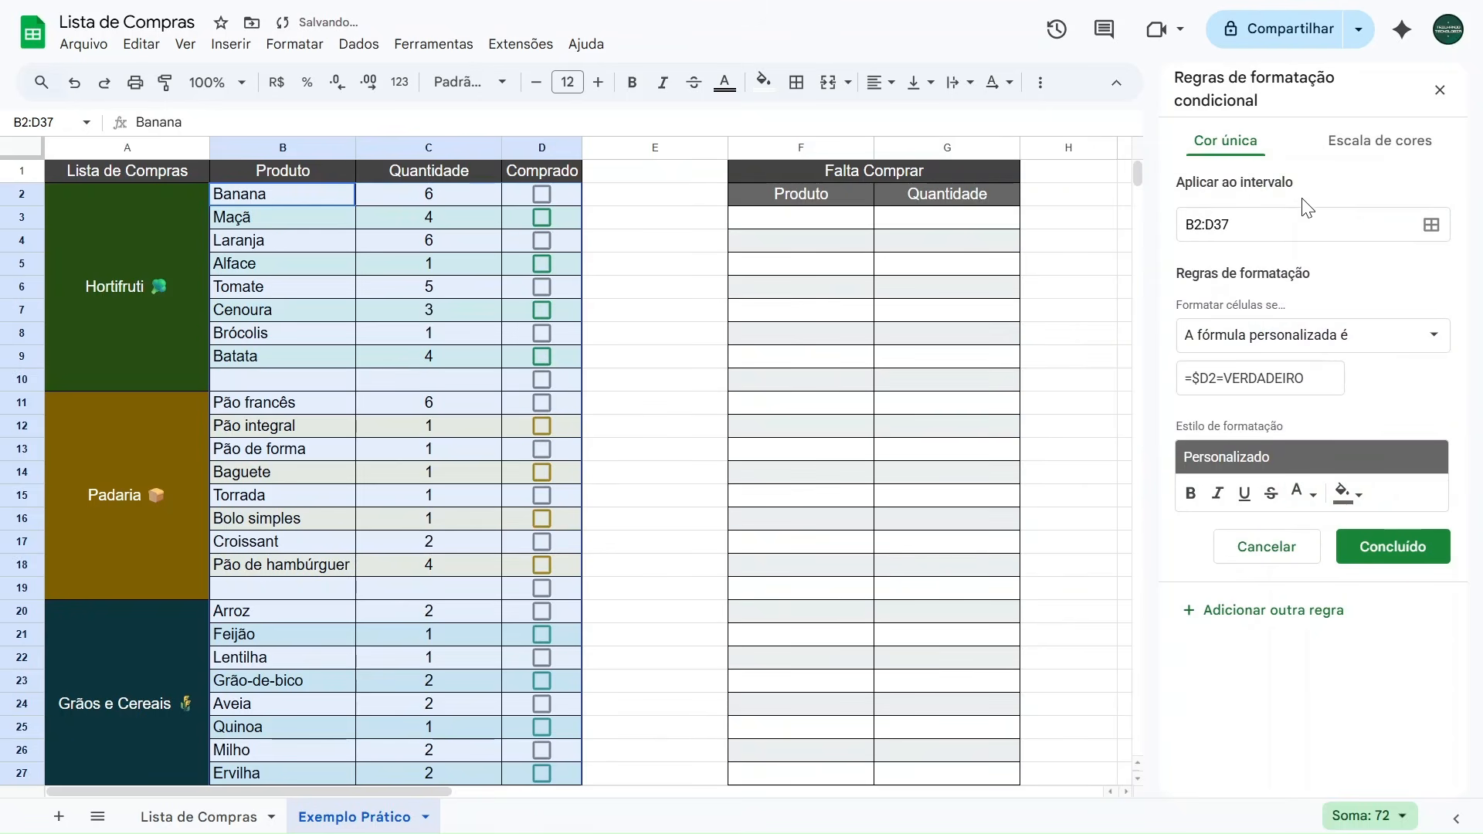
{"action": "left_click", "coordinate": [1272, 496]}
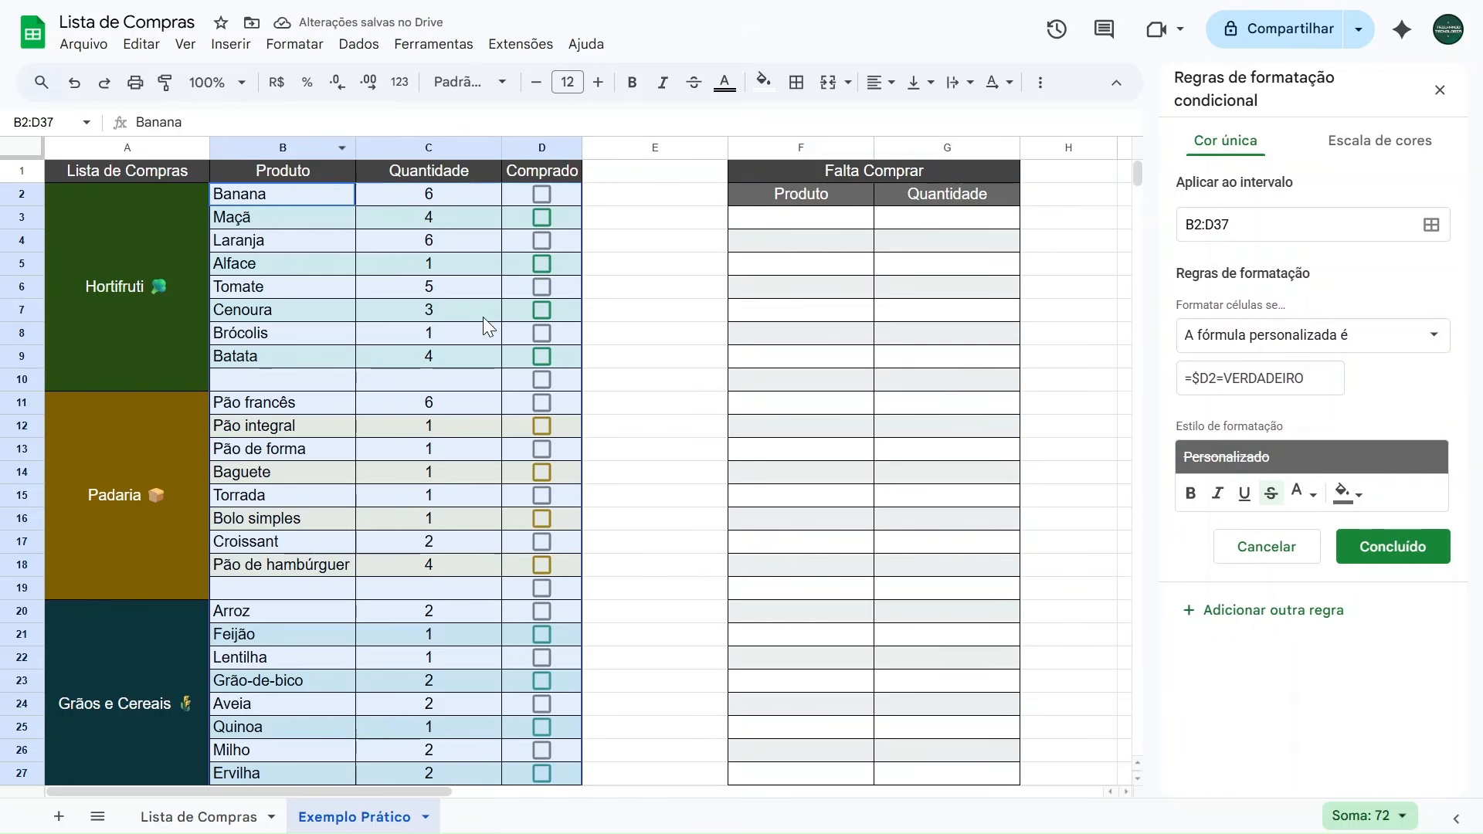
{"action": "left_click", "coordinate": [1393, 562]}
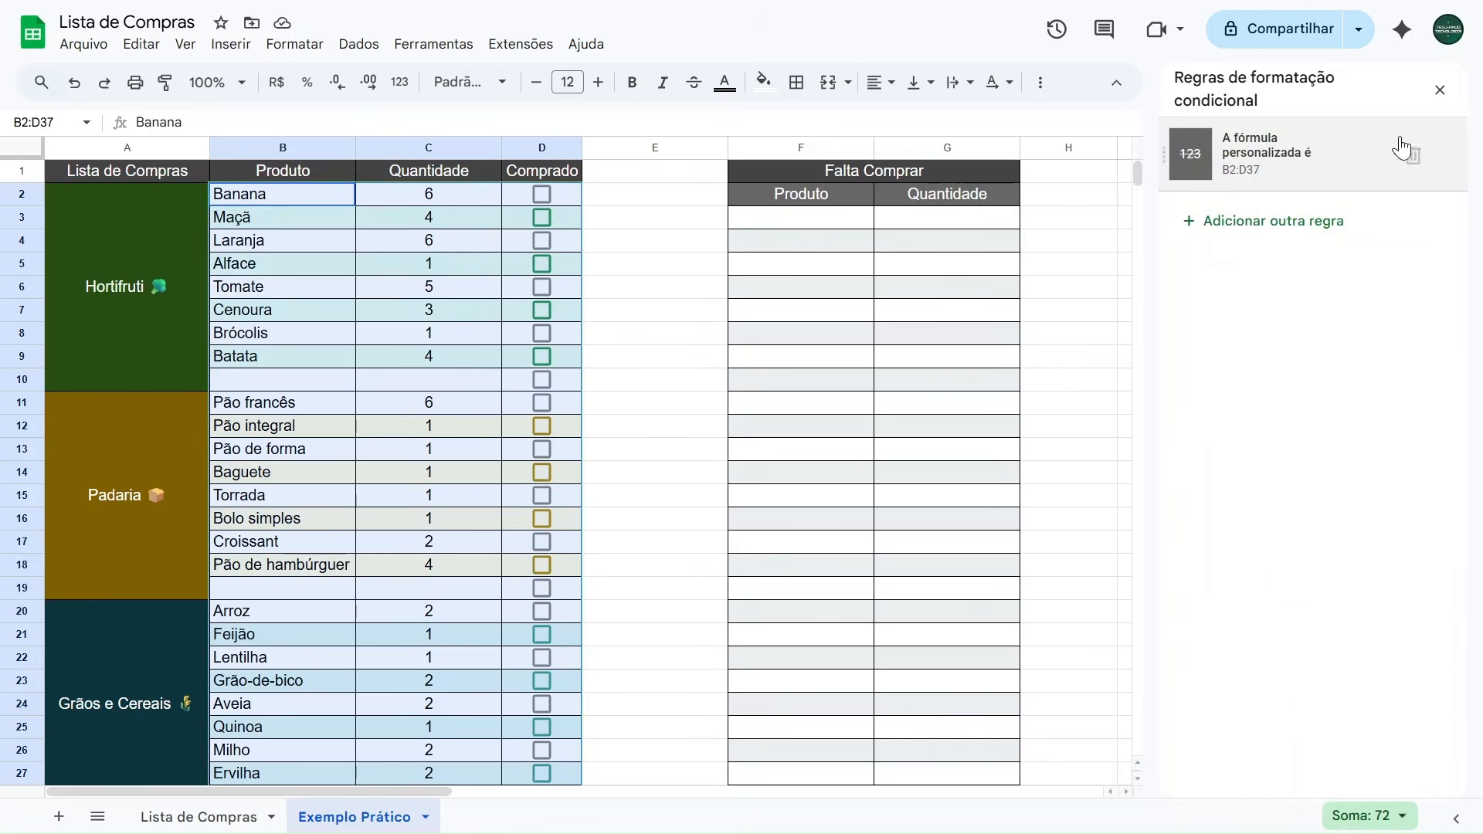
{"action": "left_click", "coordinate": [1441, 89]}
{"action": "left_click", "coordinate": [643, 235]}
Test the rule by ticking the Comprado checkboxes from Banana to Cenoura (D2:D7).
{"action": "left_click", "coordinate": [538, 194]}
{"action": "left_click", "coordinate": [541, 218]}
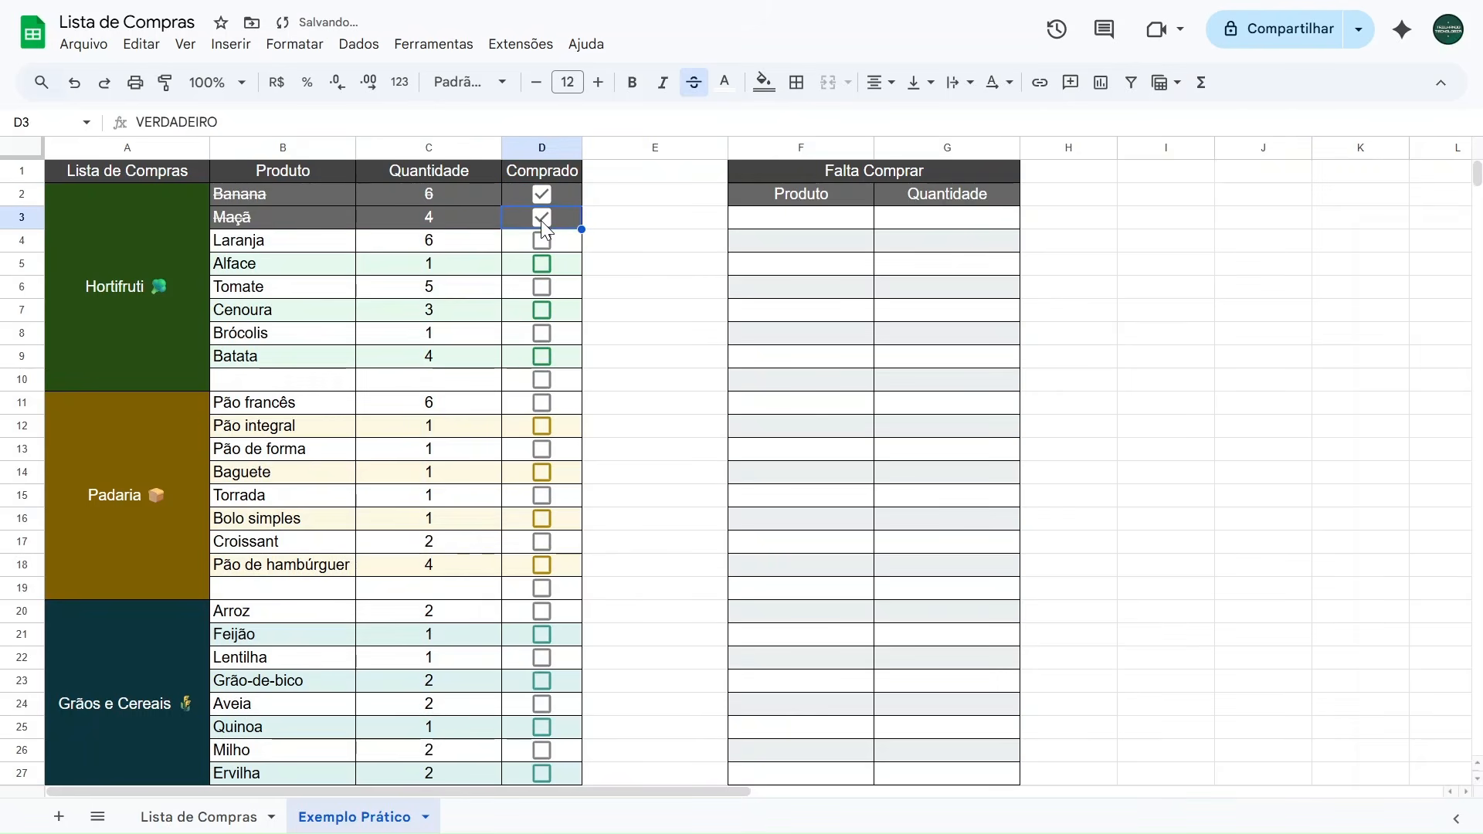
{"action": "left_click", "coordinate": [540, 239]}
{"action": "left_click", "coordinate": [543, 263]}
{"action": "left_click", "coordinate": [544, 288]}
{"action": "left_click", "coordinate": [540, 309]}
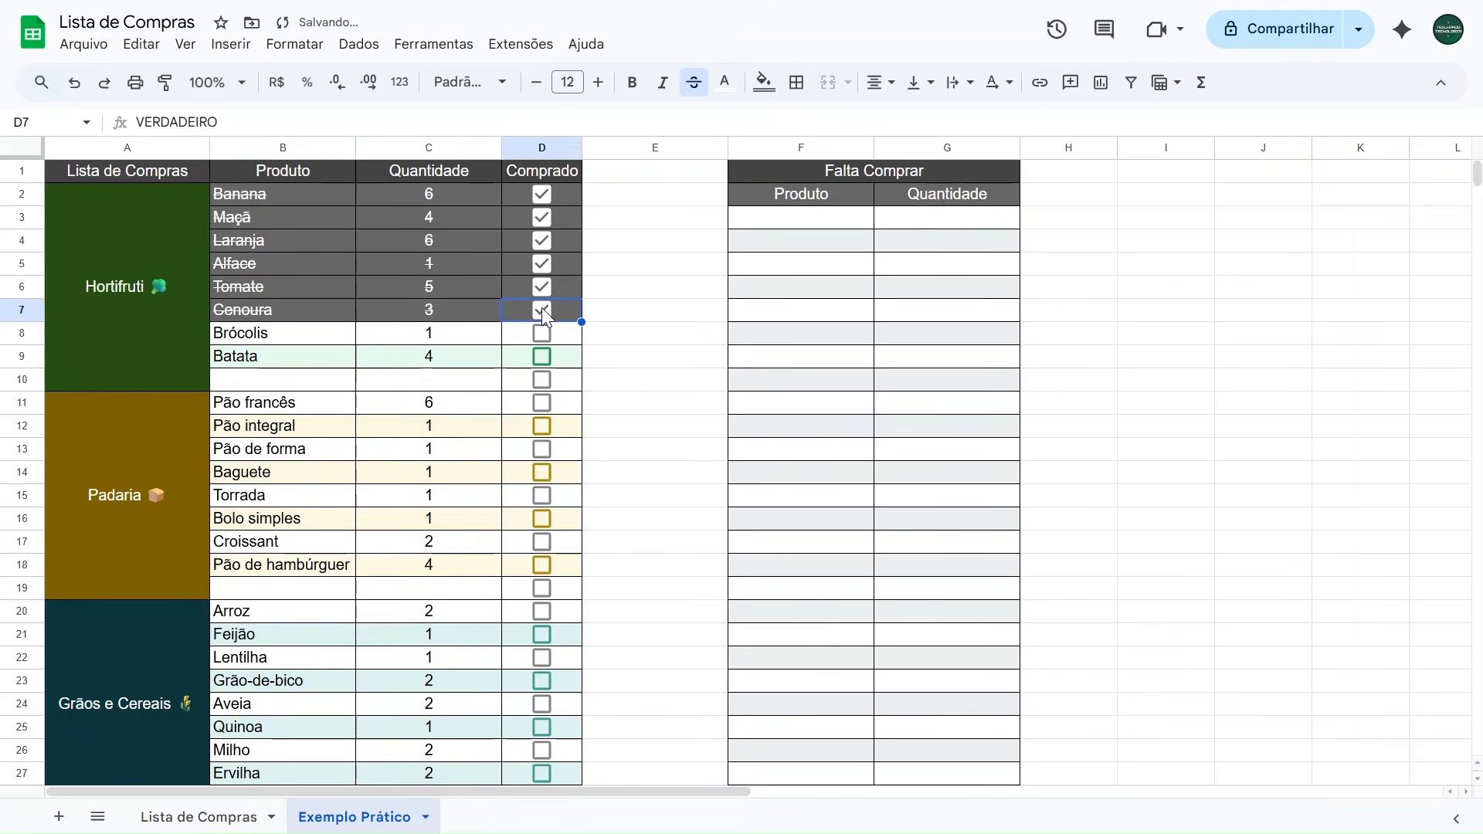
Untick the Comprado checkboxes from Cenoura back up to Banana.
{"action": "left_click", "coordinate": [540, 309]}
{"action": "left_click", "coordinate": [541, 292]}
{"action": "left_click", "coordinate": [543, 264]}
{"action": "left_click", "coordinate": [543, 235]}
{"action": "left_click", "coordinate": [543, 219]}
{"action": "left_click", "coordinate": [543, 196]}
{"action": "left_click", "coordinate": [614, 202]}
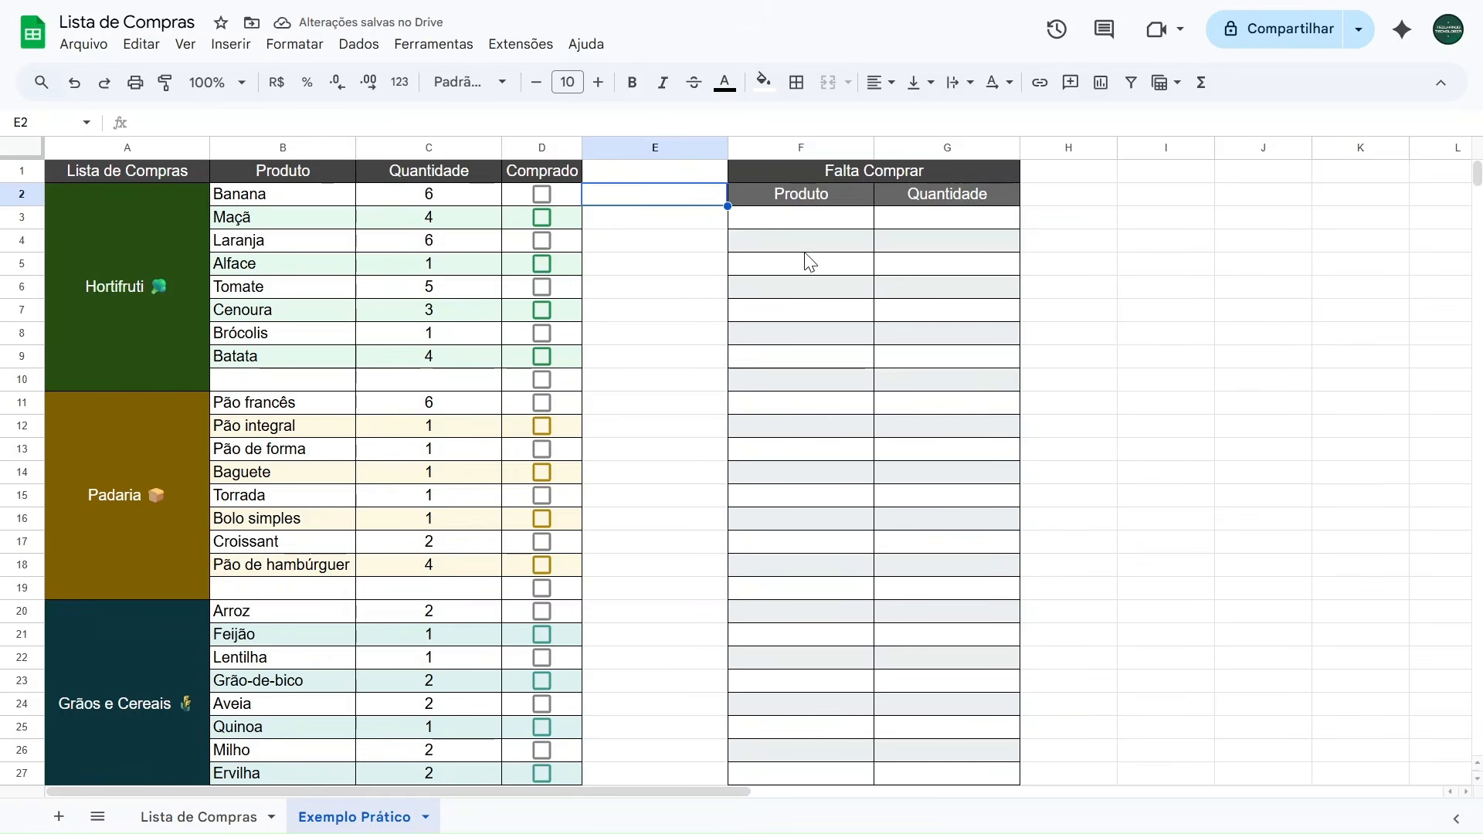
Examine the empty Falta Comprar area and the product, quantity and checkbox cells of the Banana row.
{"action": "left_click_drag", "start_coordinate": [785, 216], "coordinate": [975, 551]}
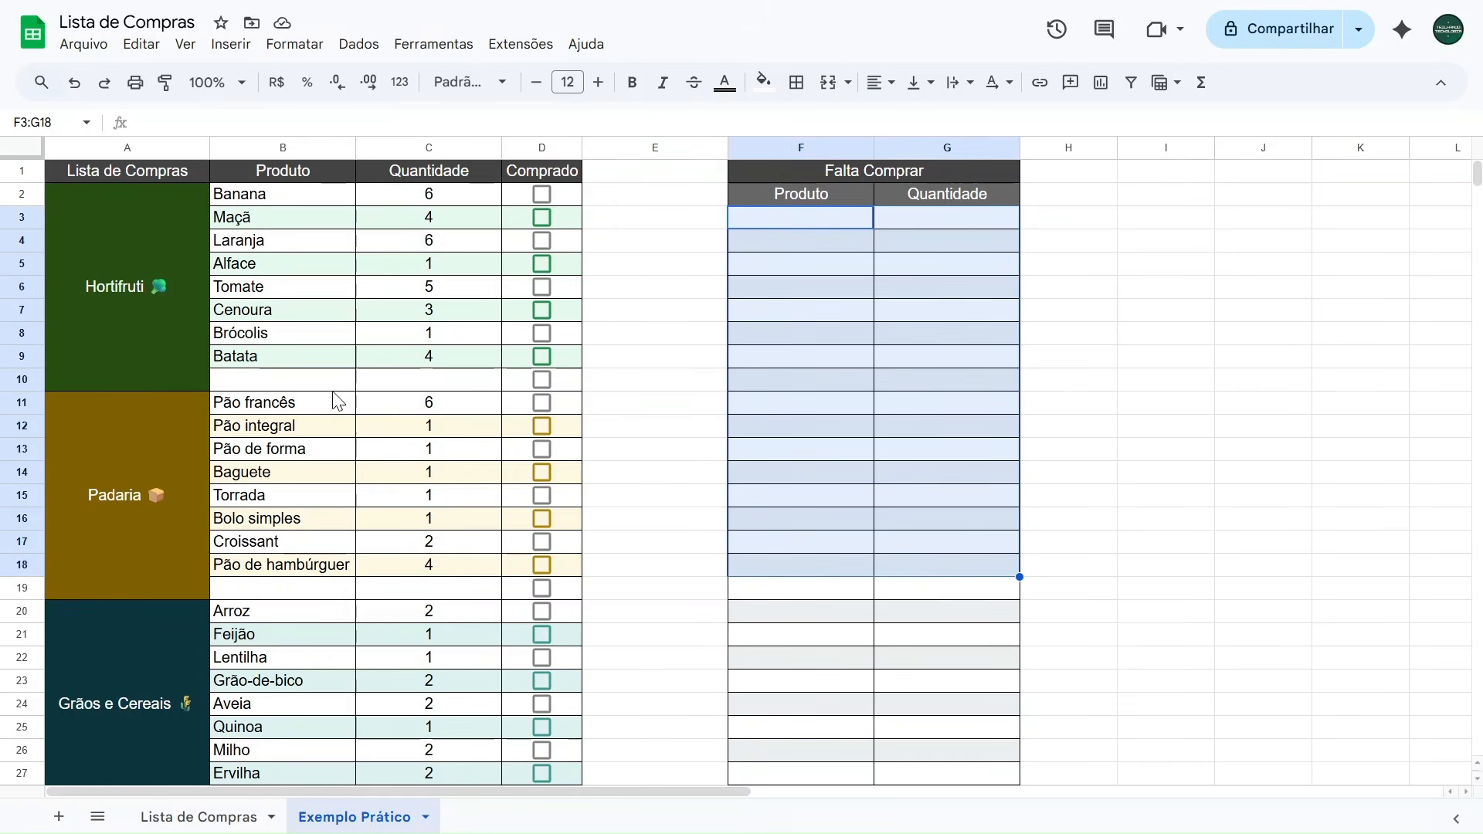
{"action": "left_click", "coordinate": [654, 266]}
{"action": "left_click", "coordinate": [804, 219]}
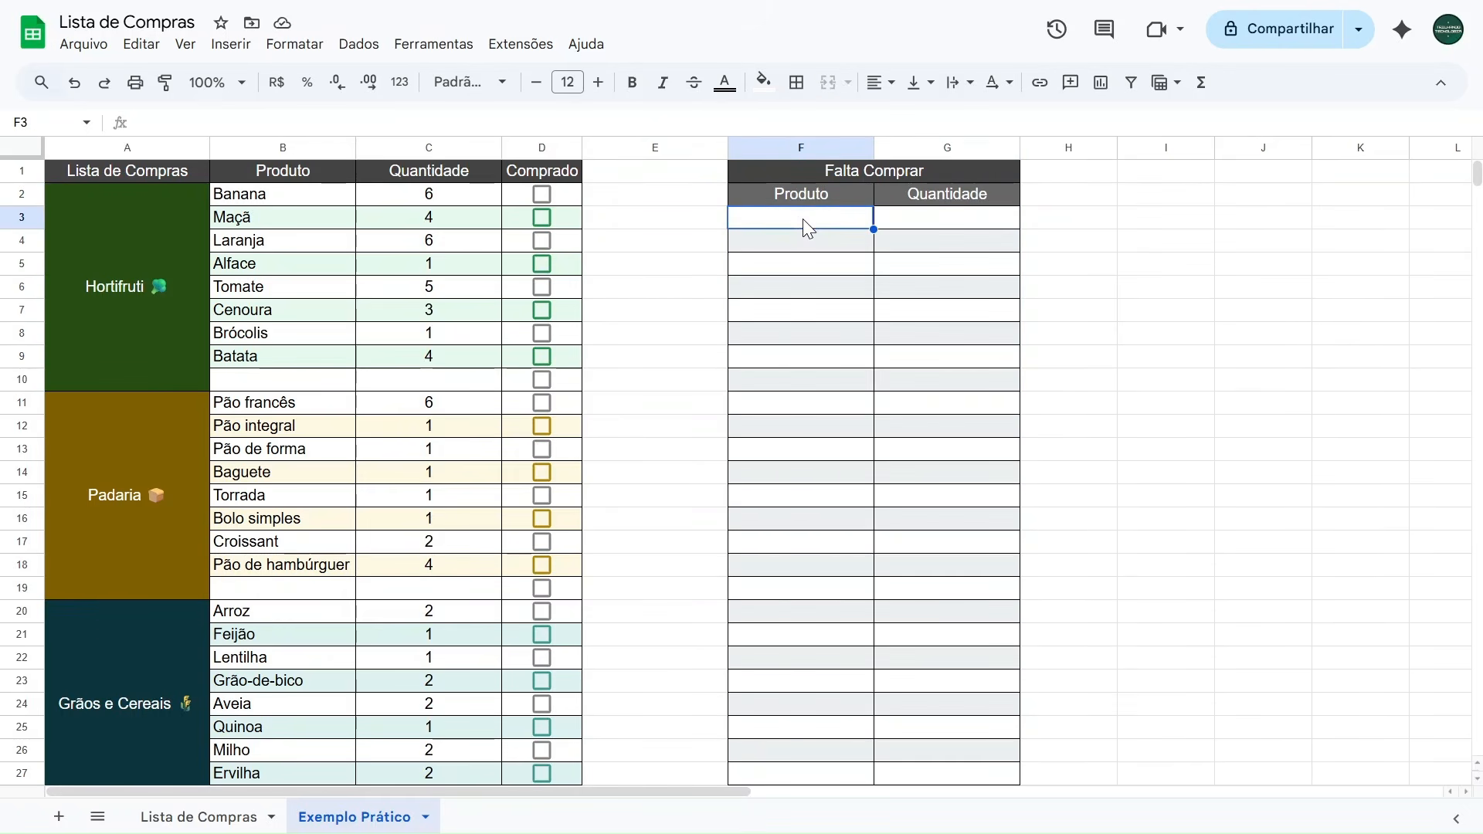
{"action": "left_click", "coordinate": [558, 195]}
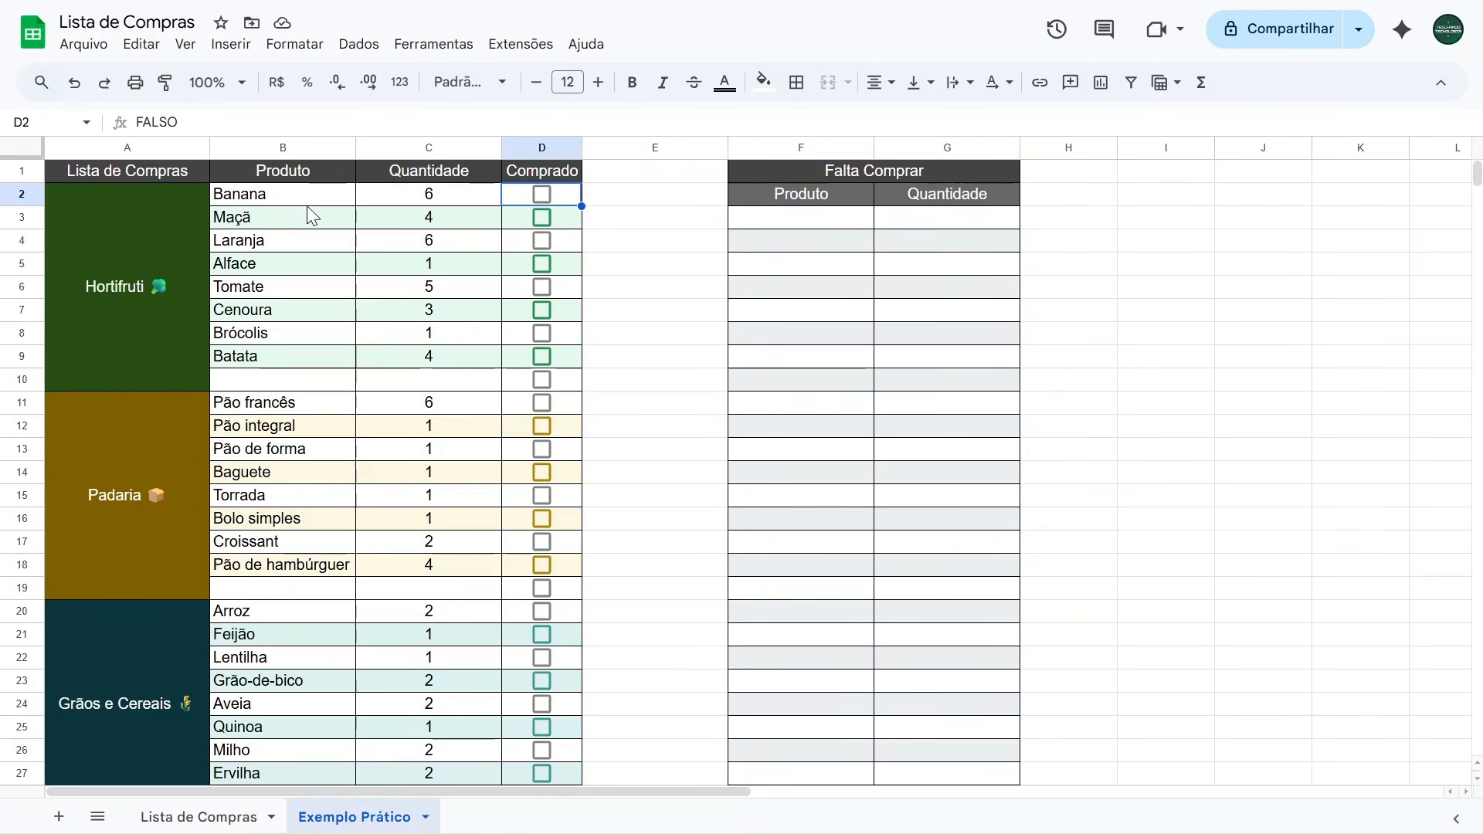
{"action": "left_click", "coordinate": [305, 201]}
{"action": "left_click", "coordinate": [425, 201]}
{"action": "left_click", "coordinate": [560, 201]}
{"action": "left_click", "coordinate": [678, 246]}
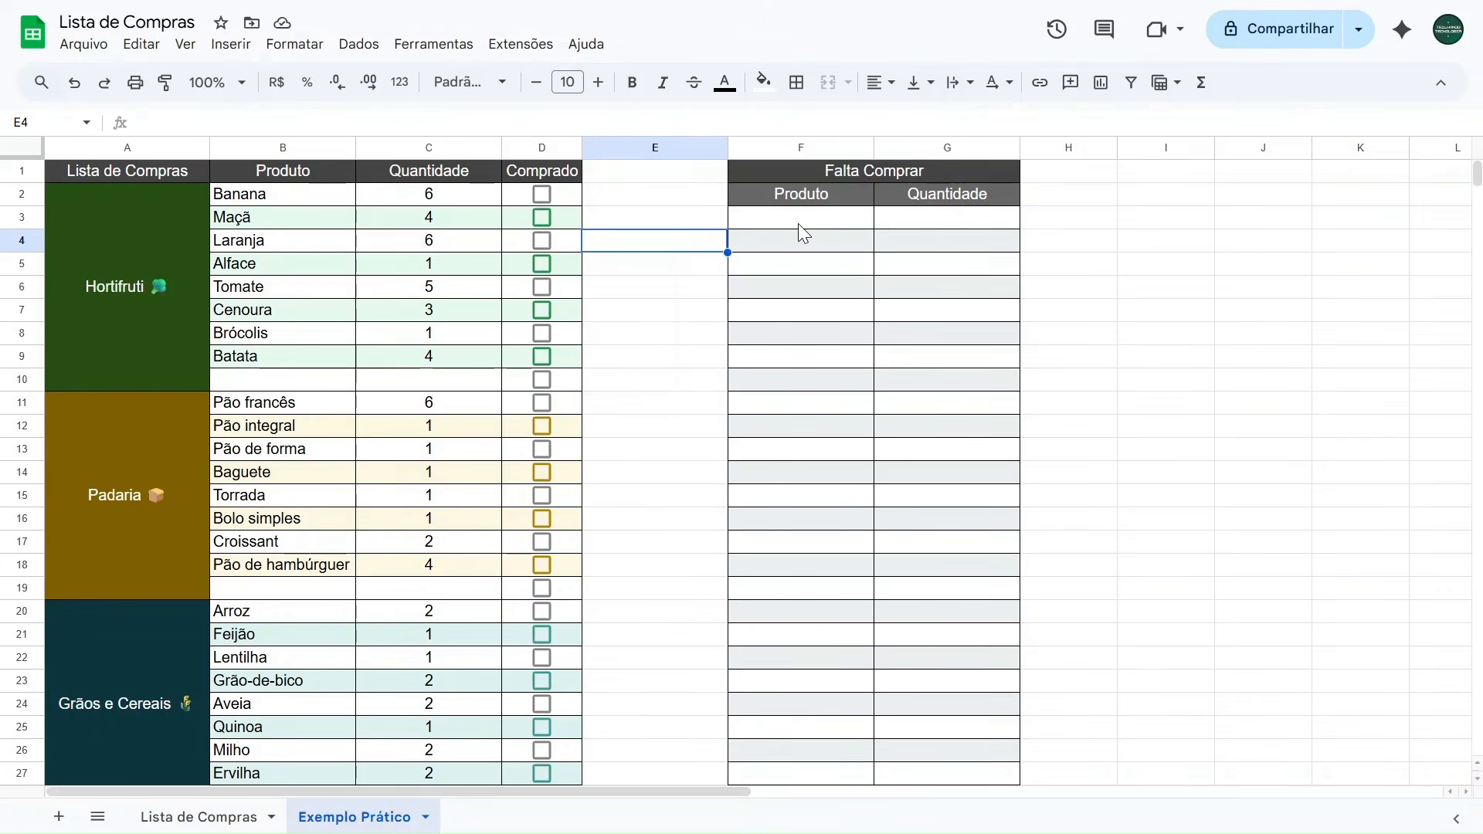
Start a QUERY formula in F3 under Falta Comprar with B2:D37 as its data range.
{"action": "left_click", "coordinate": [800, 221]}
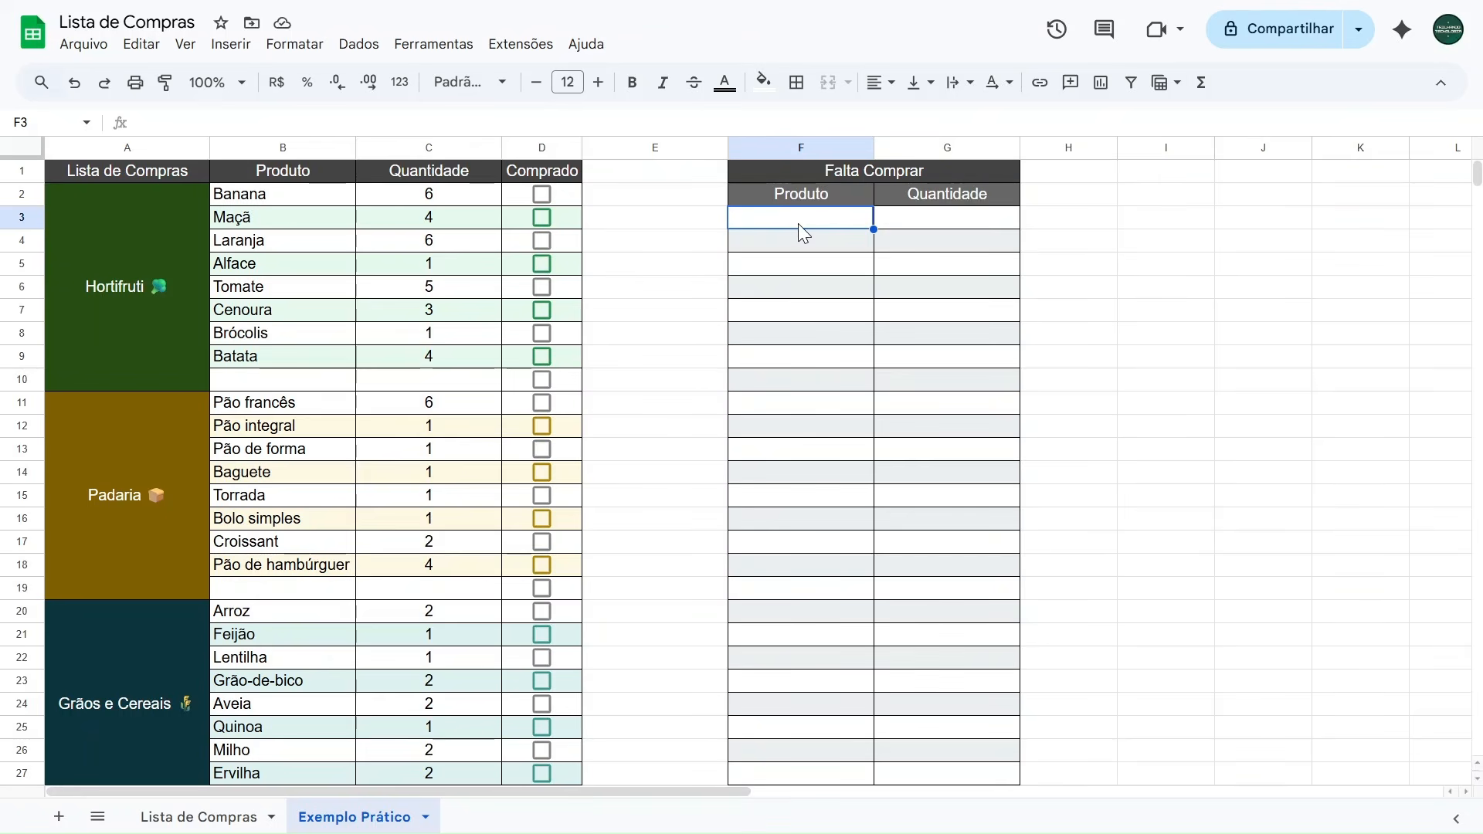
{"action": "type", "text": "=query"}
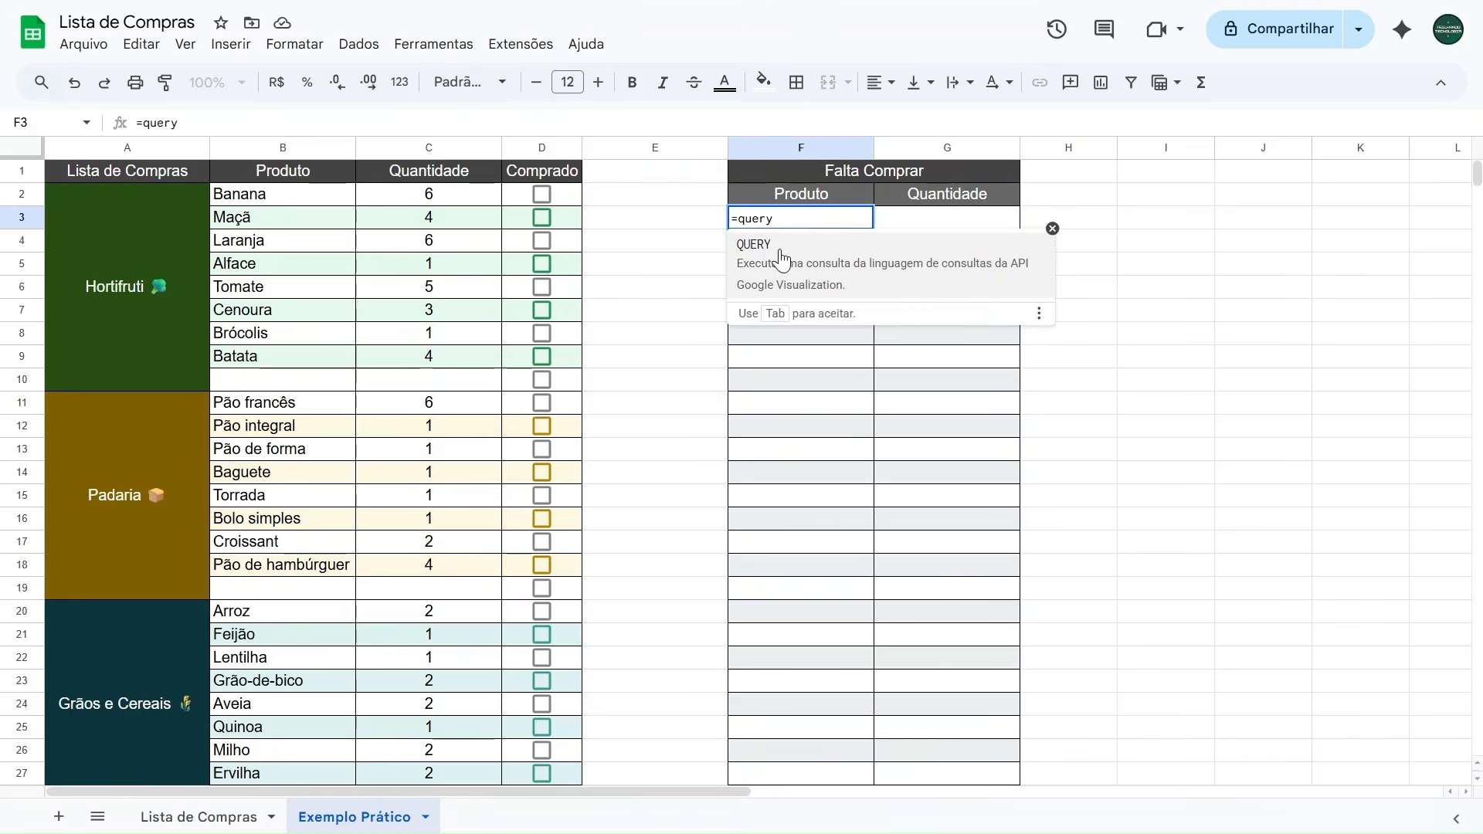
{"action": "left_click", "coordinate": [780, 259]}
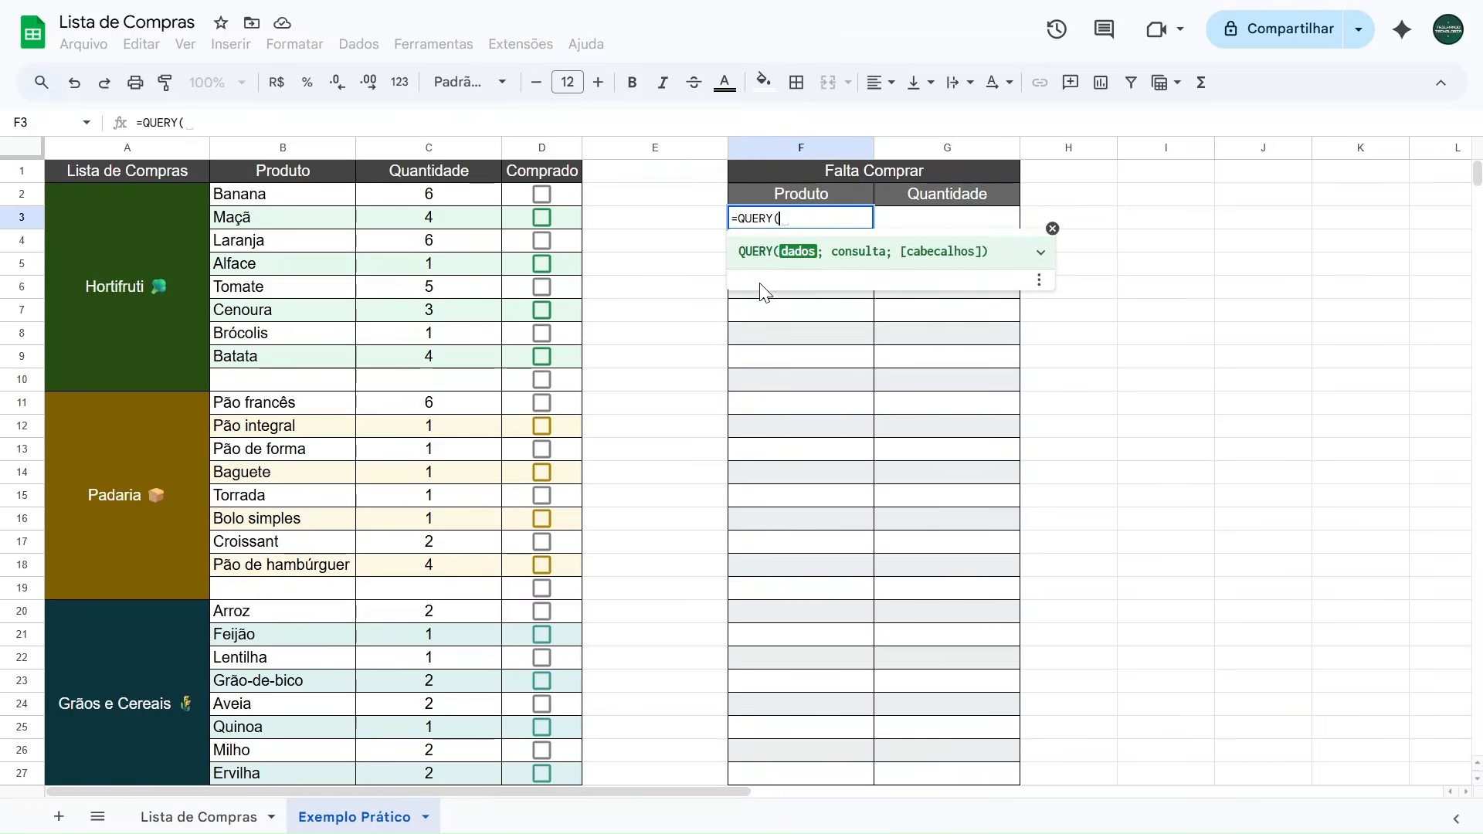
{"action": "left_click", "coordinate": [1041, 255]}
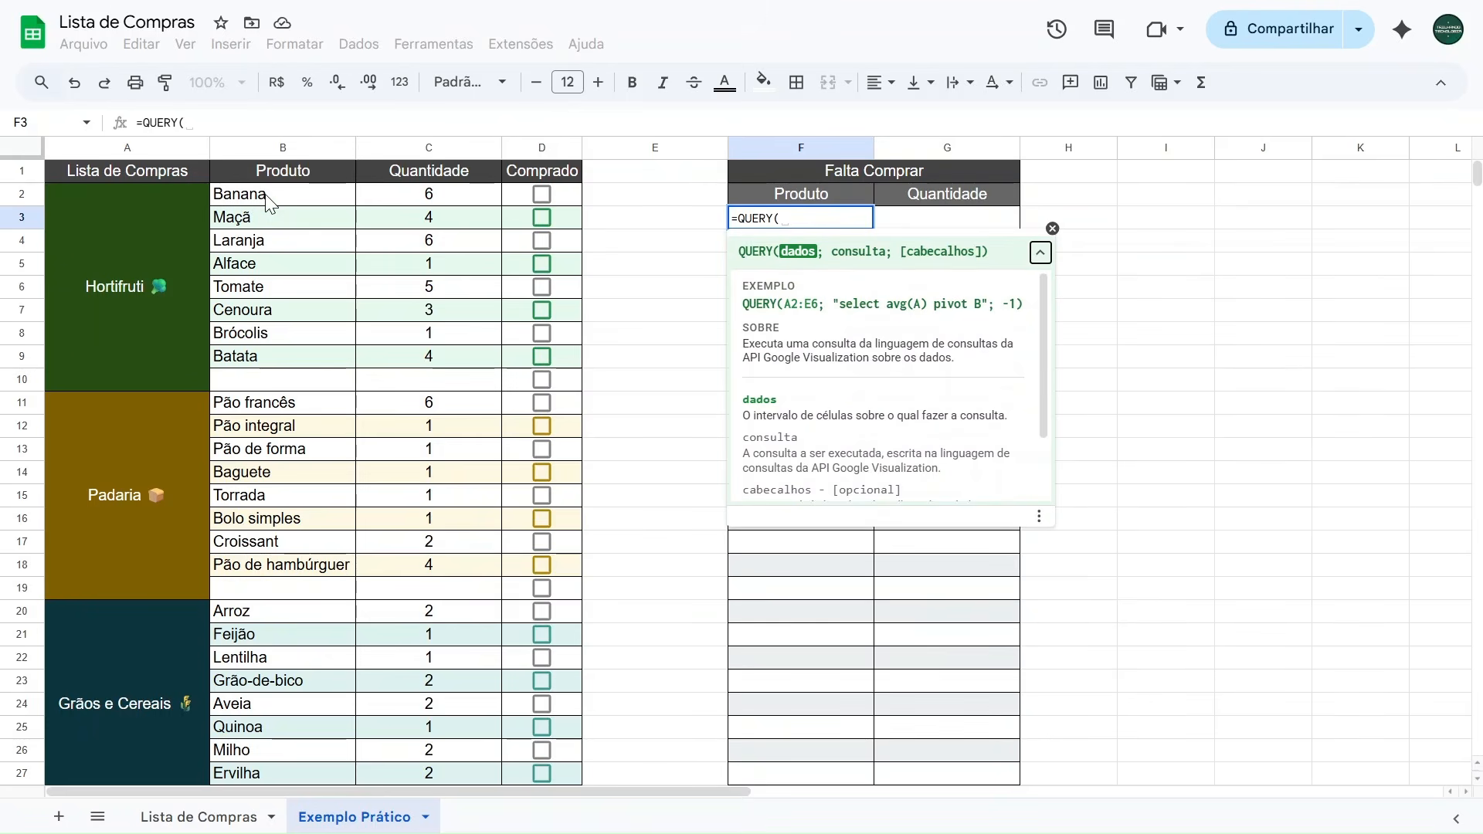
{"action": "left_click_drag", "start_coordinate": [266, 198], "coordinate": [545, 719]}
{"action": "scroll", "coordinate": [544, 322], "scroll_direction": "down", "scroll_amount": 4}
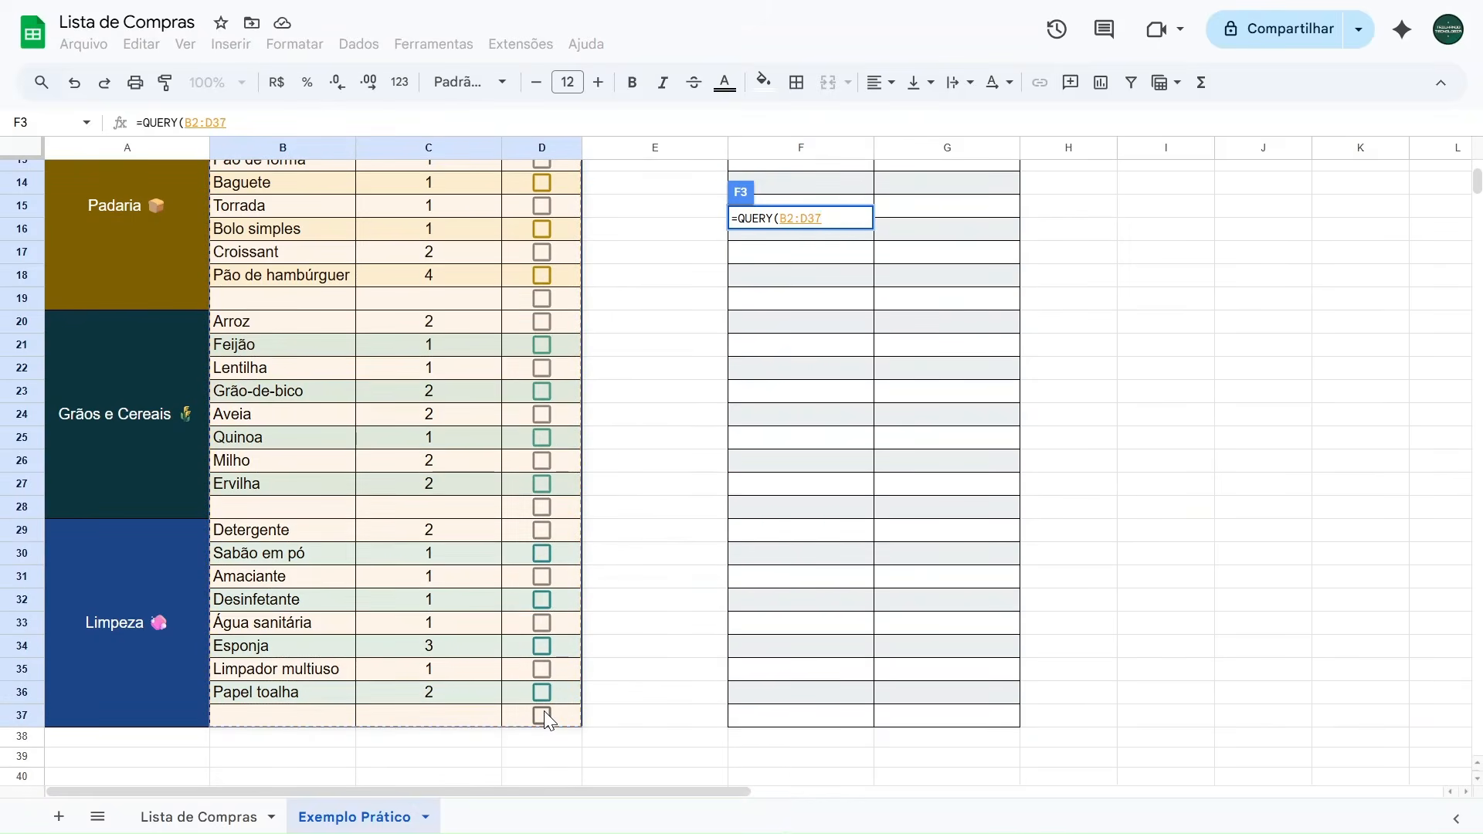
{"action": "type", "text": "; "}
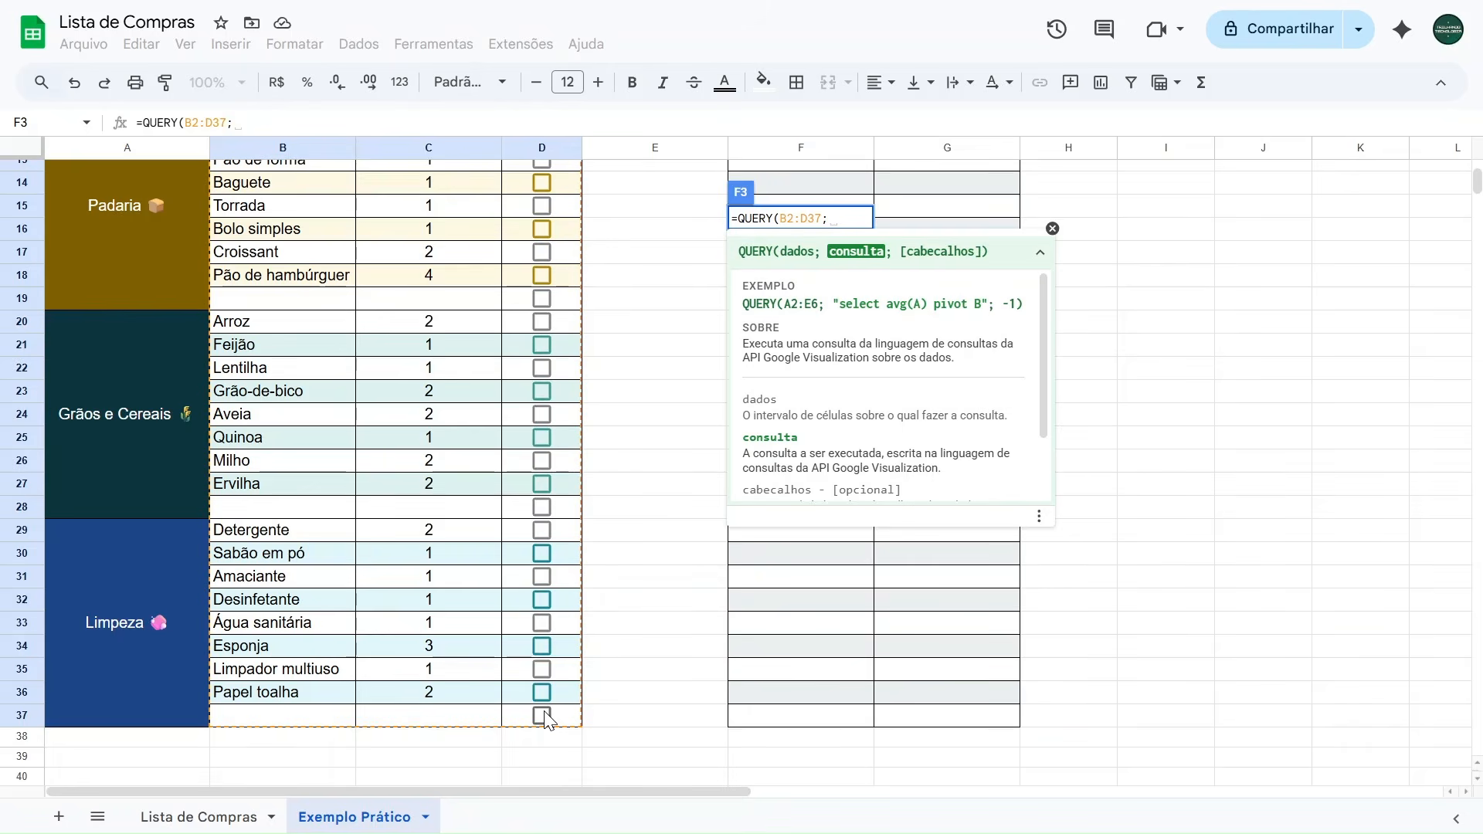
Enter the quoted query text "SELECT B, C" to return the product and quantity columns.
{"action": "type", "text": "\"\""}
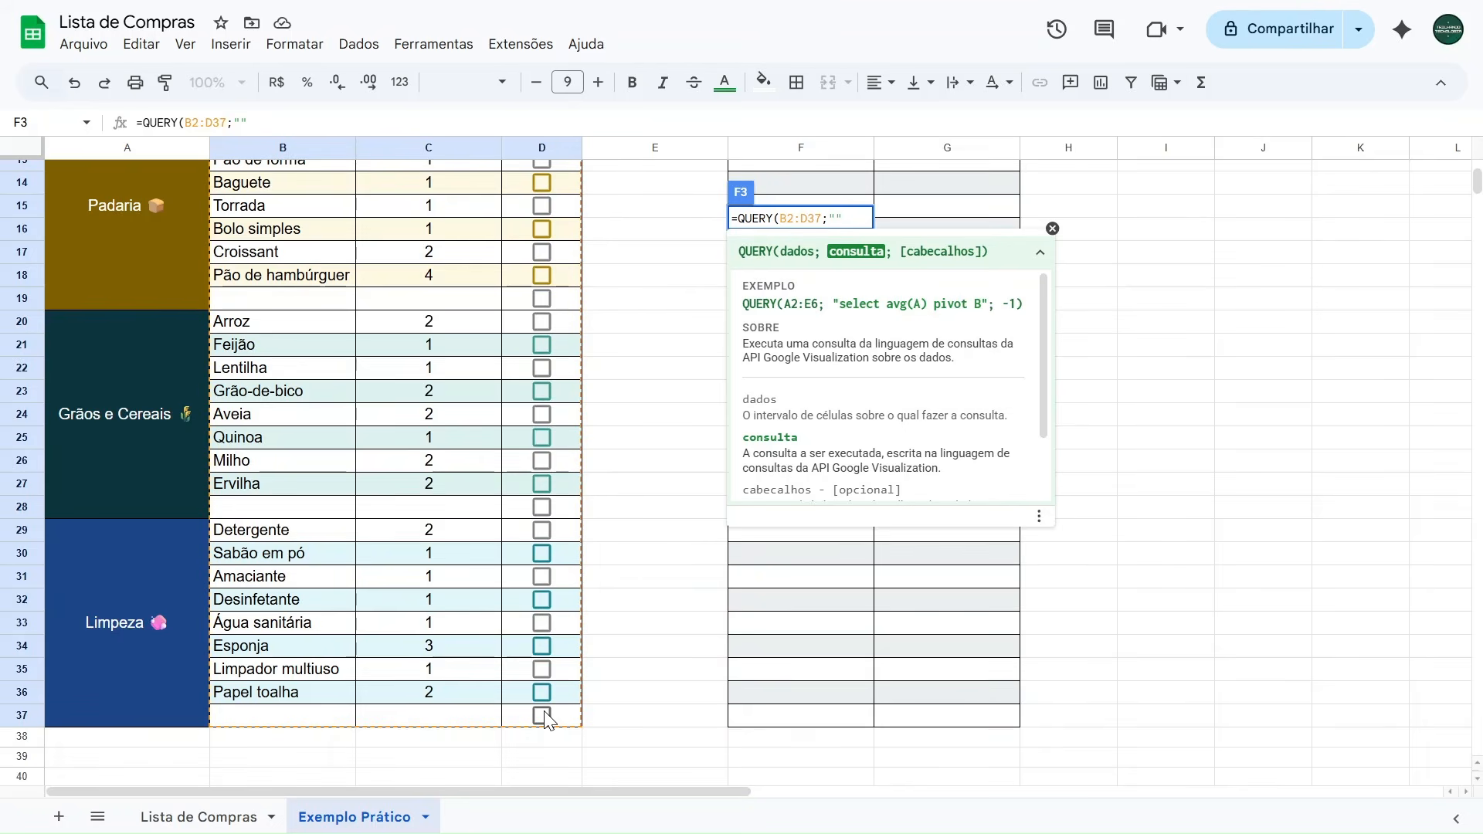
{"action": "type", "text": "SELECT B"}
{"action": "type", "text": ", C"}
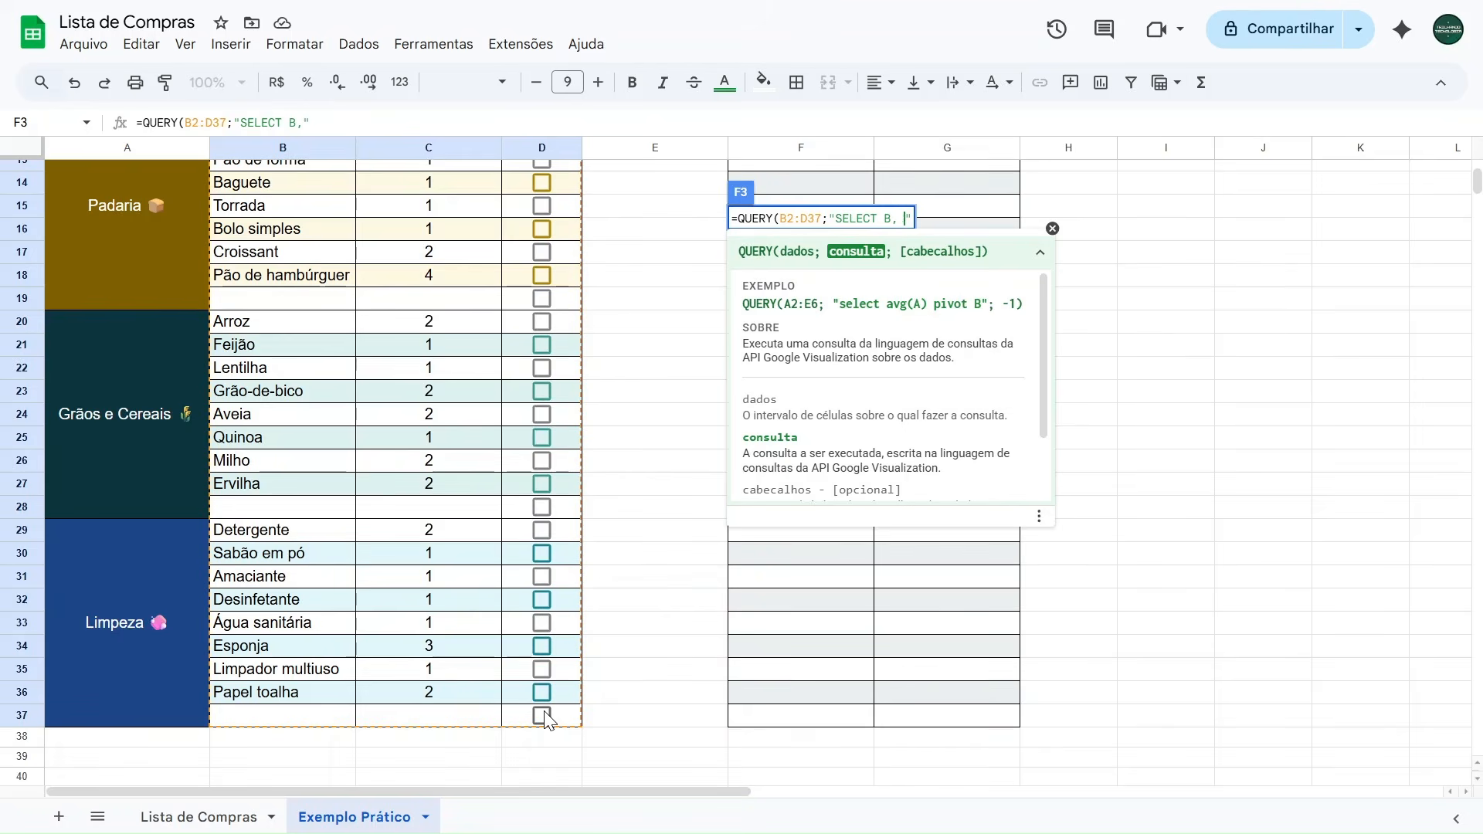
{"action": "scroll", "coordinate": [332, 231], "scroll_direction": "up", "scroll_amount": 5}
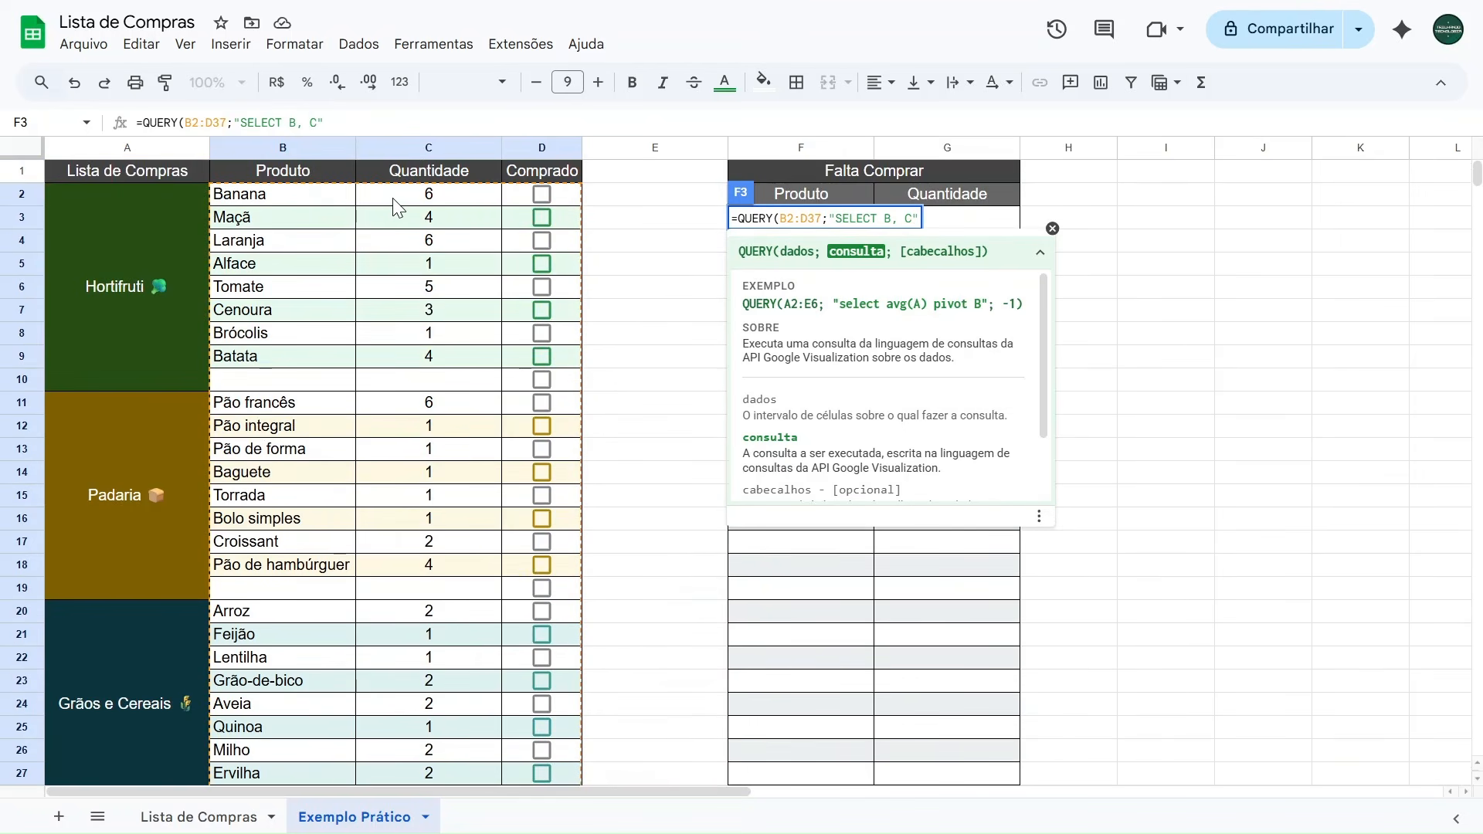
Extend the query text with the condition WHERE D = FALSE and go over its FALSE value.
{"action": "type", "text": "WHERE "}
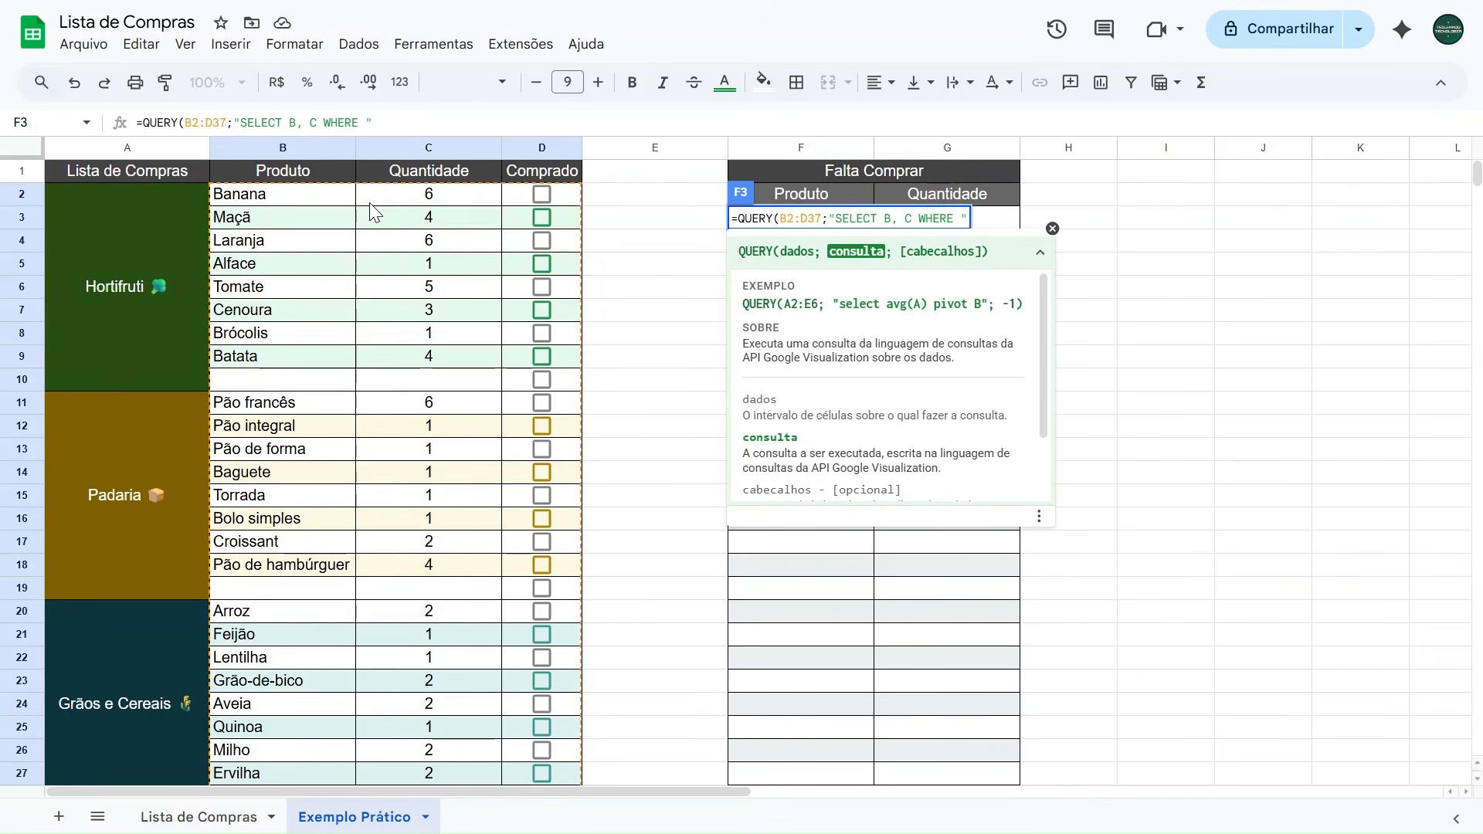
{"action": "type", "text": "D = FALSE"}
{"action": "key", "text": "shift+Left"}
{"action": "key", "text": "shift+Left"}
{"action": "key", "text": "shift+Left"}
{"action": "key", "text": "shift+Left"}
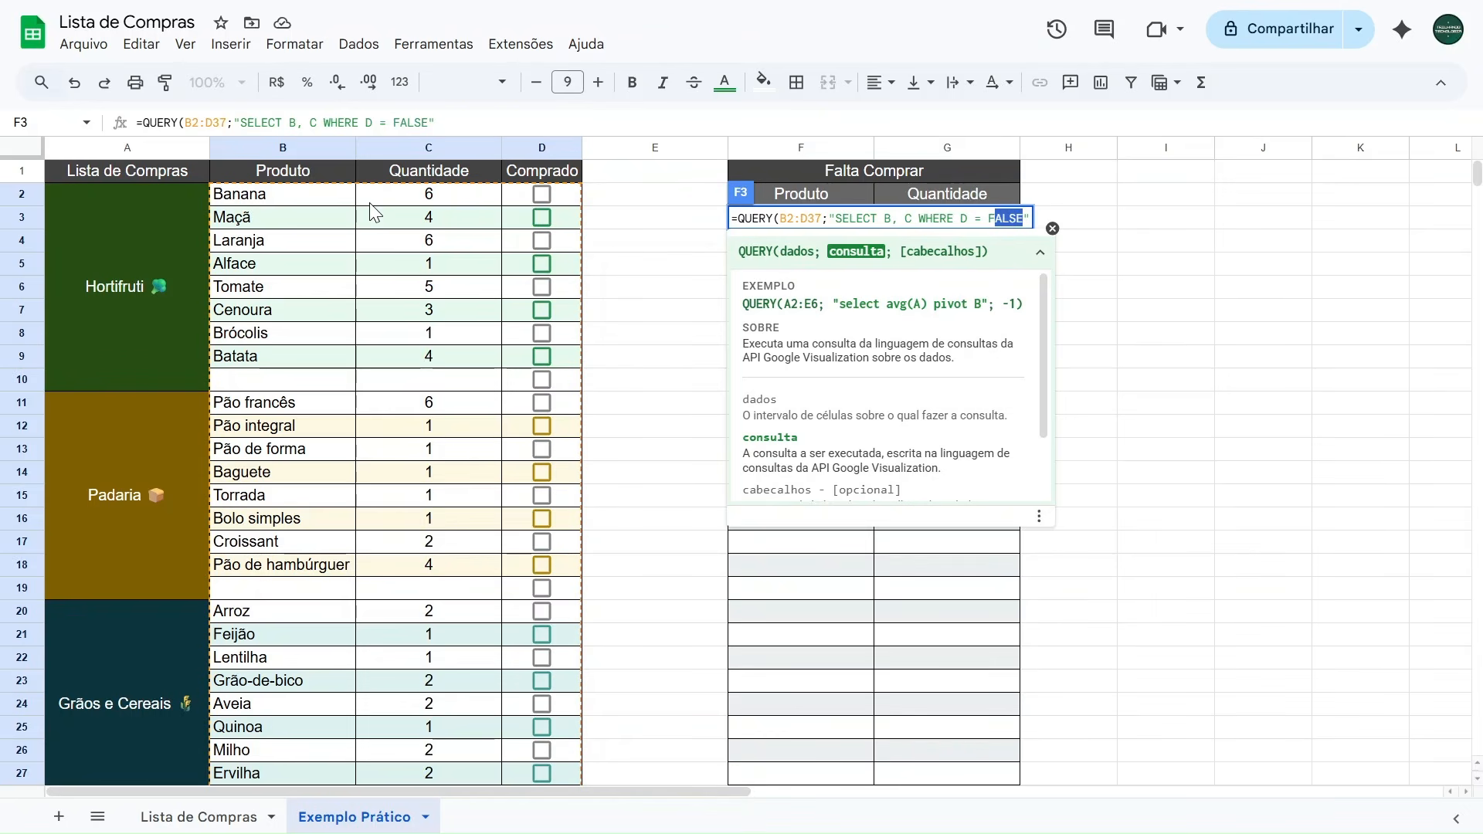
{"action": "key", "text": "Right"}
{"action": "key", "text": "shift+Left"}
{"action": "key", "text": "shift+Left"}
{"action": "key", "text": "shift+Left"}
{"action": "key", "text": "shift+Left"}
{"action": "key", "text": "shift+Left"}
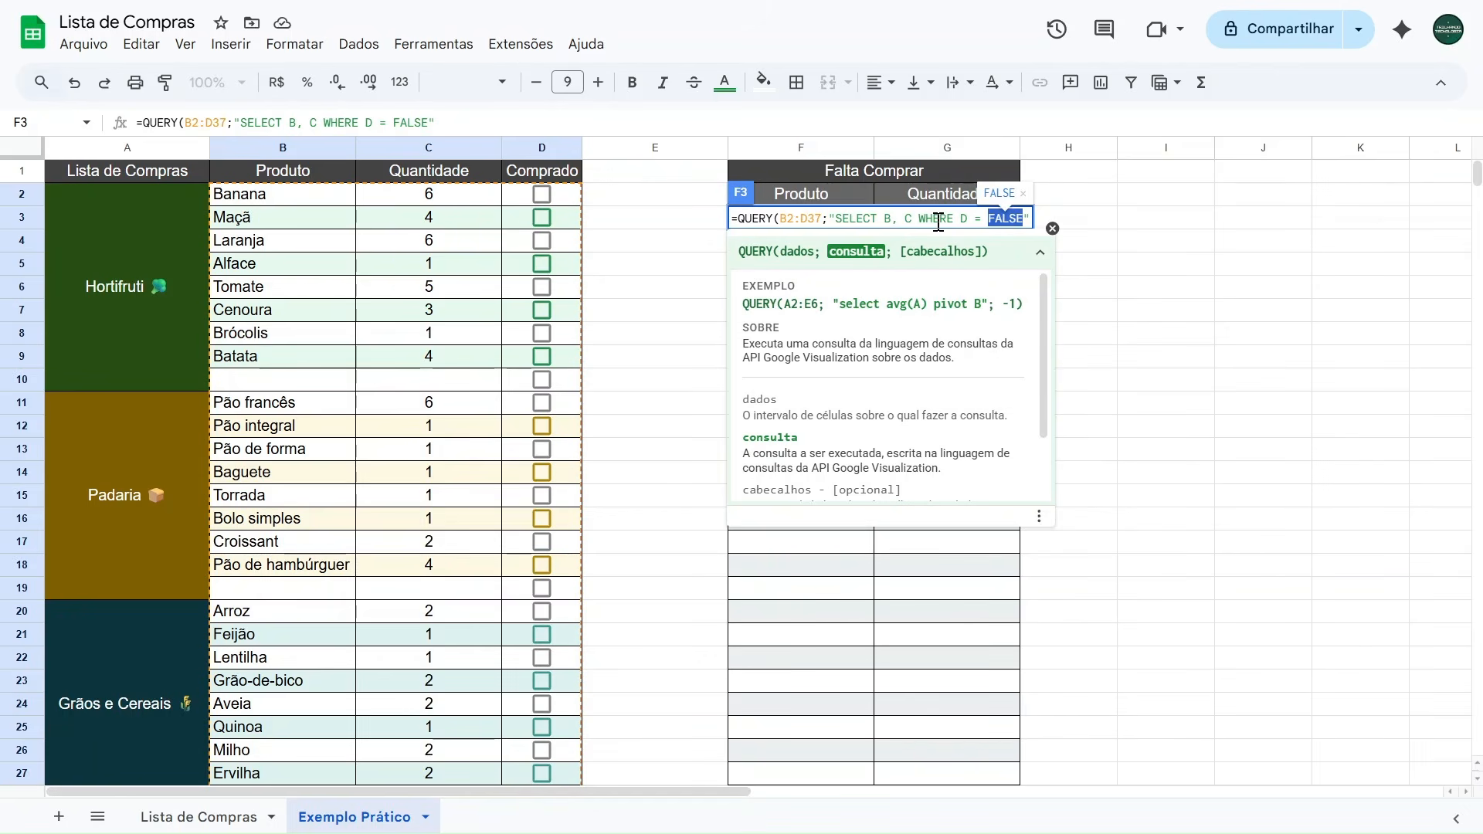
Go over the full query text, close the QUERY formula's parenthesis and commit it in F3.
{"action": "left_click", "coordinate": [938, 220]}
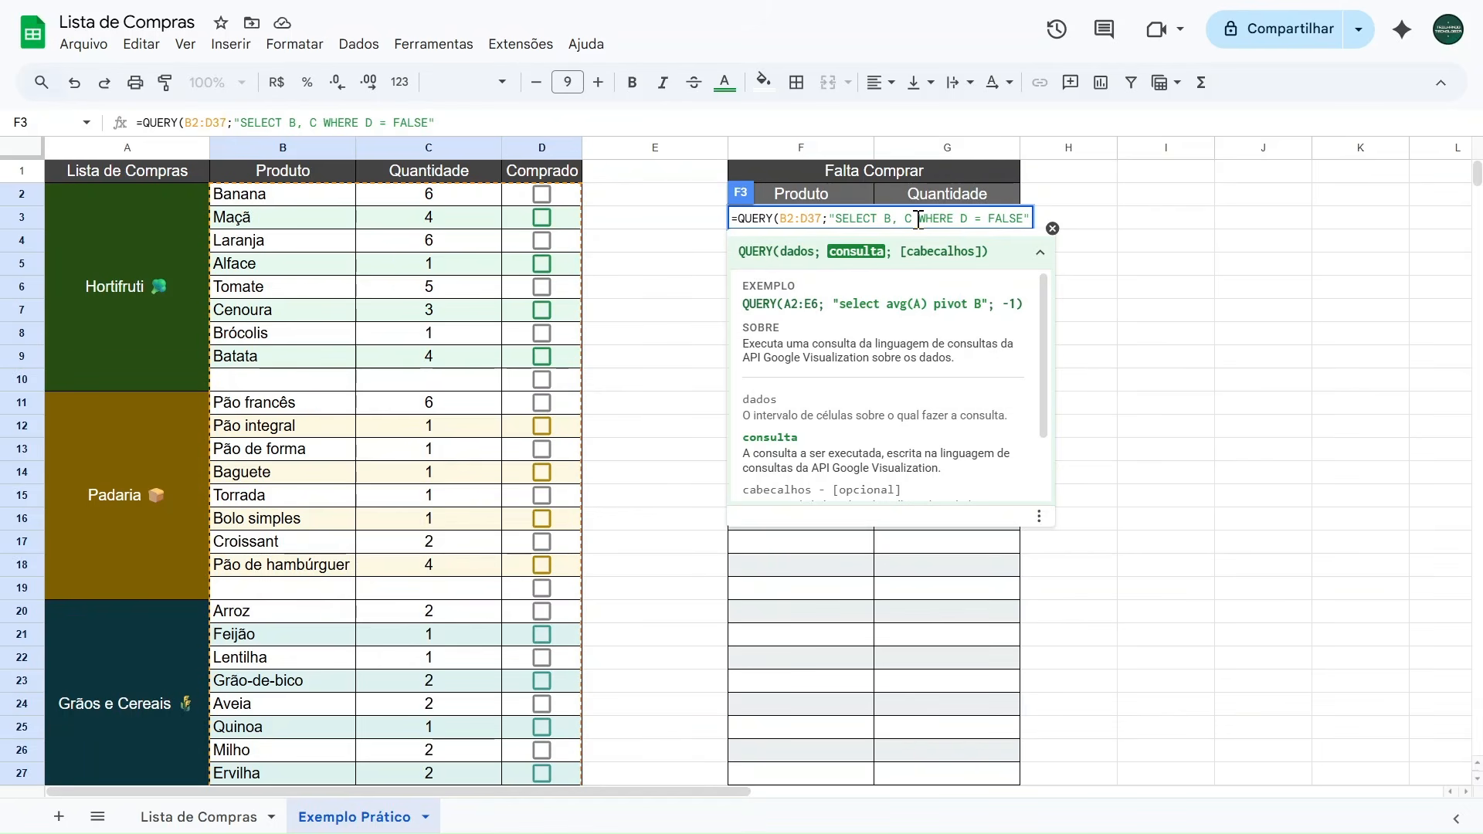
{"action": "left_click_drag", "start_coordinate": [834, 218], "coordinate": [1025, 219]}
{"action": "left_click", "coordinate": [1028, 218]}
{"action": "type", "text": ")"}
{"action": "left_click", "coordinate": [670, 292]}
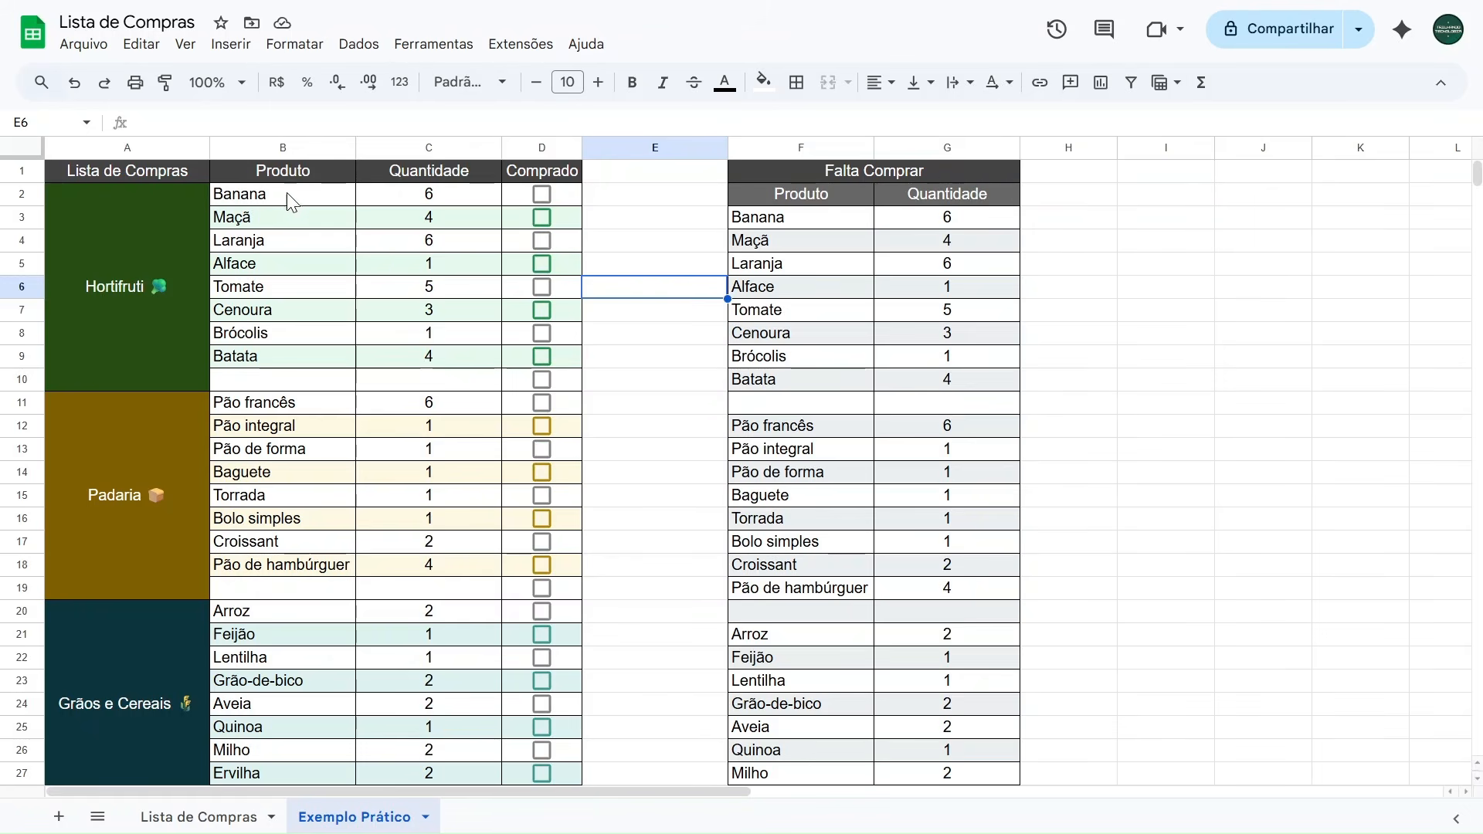
Test the Falta Comprar list by ticking and unticking the Banana, Maçã and Laranja checkboxes.
{"action": "left_click", "coordinate": [540, 195]}
{"action": "left_click", "coordinate": [541, 217]}
{"action": "left_click", "coordinate": [541, 240]}
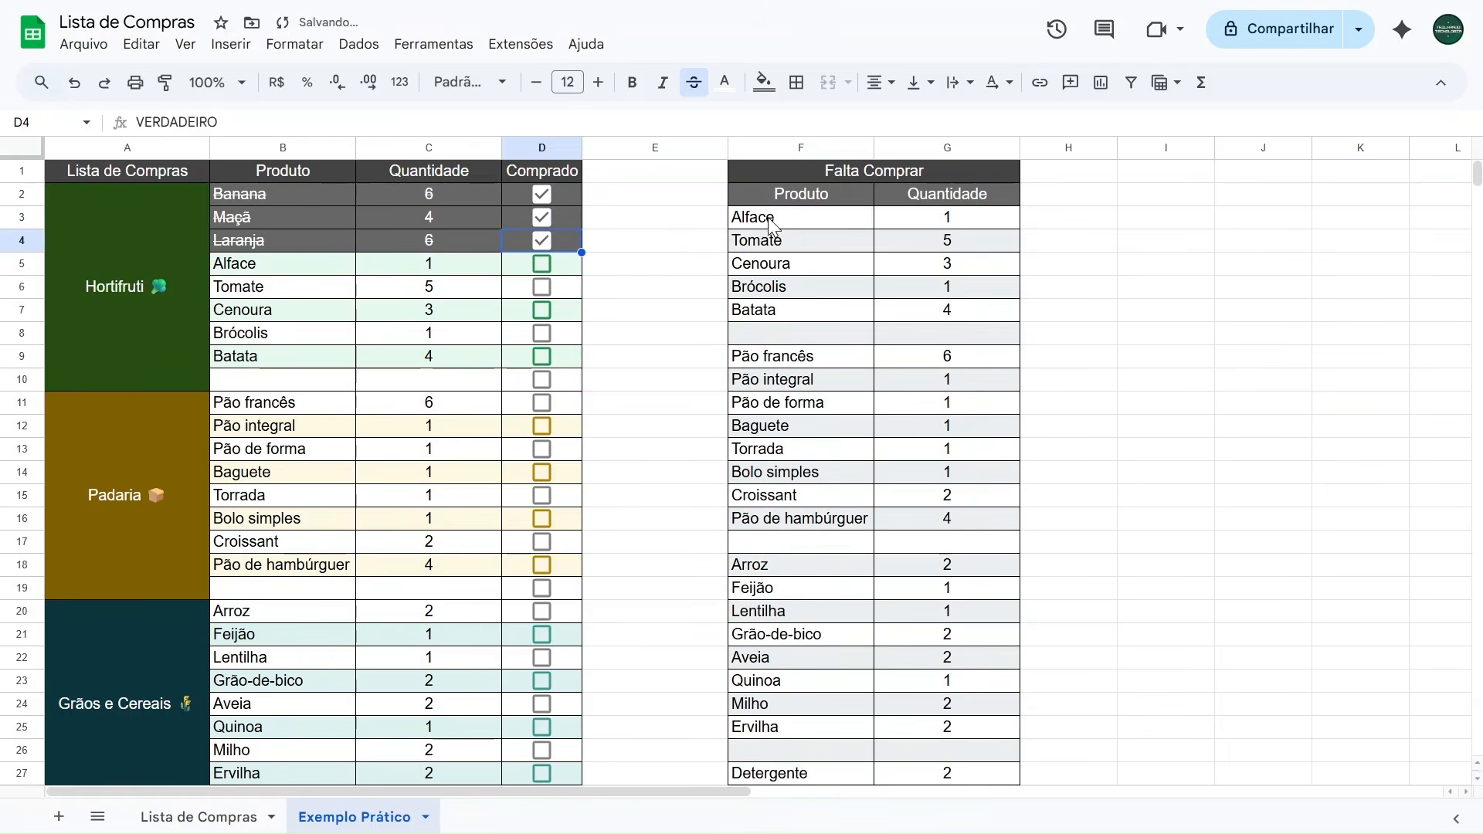
{"action": "left_click", "coordinate": [541, 239]}
{"action": "left_click", "coordinate": [541, 218]}
{"action": "left_click", "coordinate": [540, 195]}
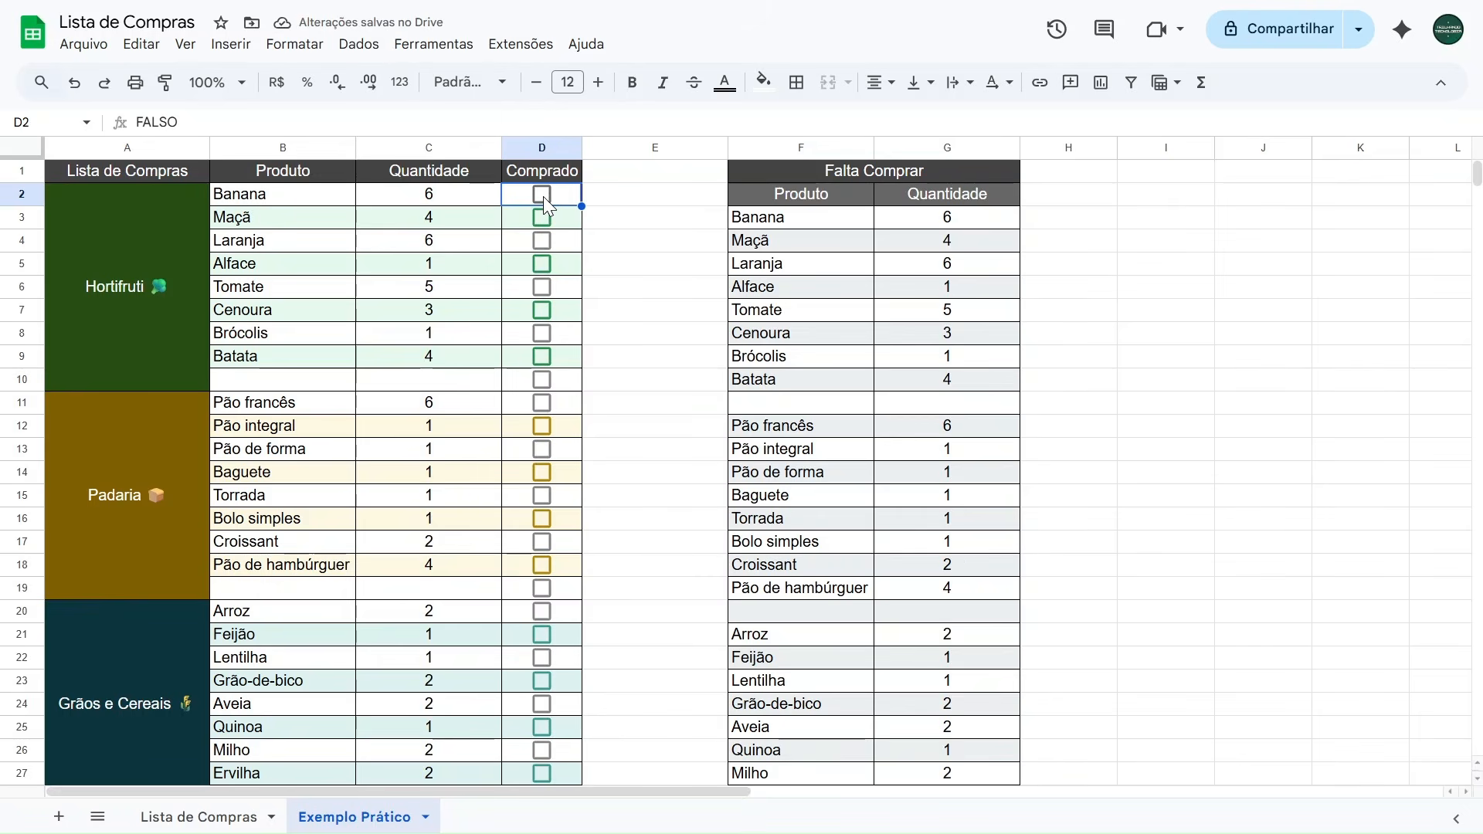
Mark Banana, Maçã and Laranja as purchased in the Comprado column.
{"action": "left_click", "coordinate": [543, 195]}
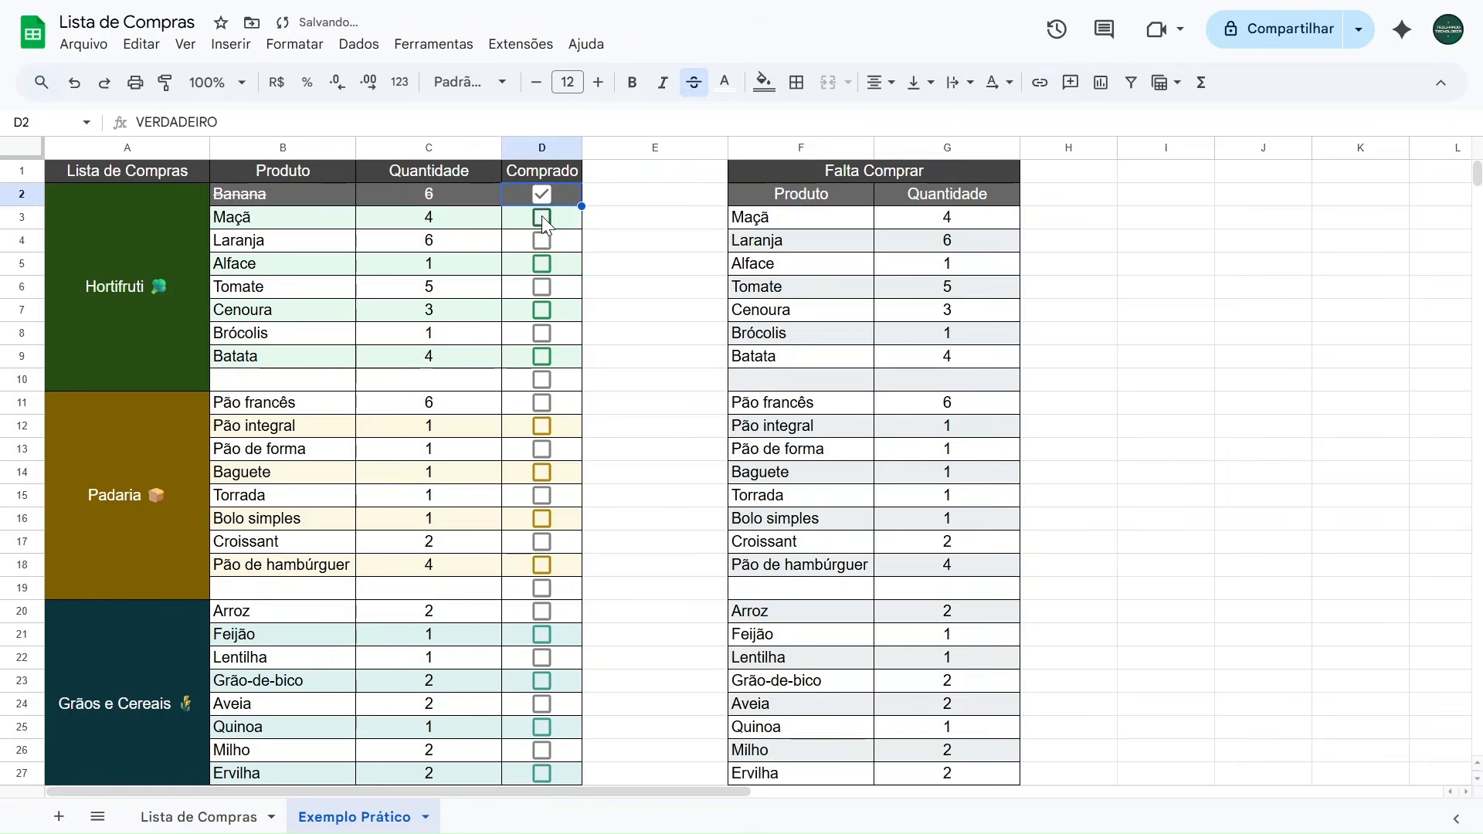
{"action": "left_click", "coordinate": [542, 218]}
{"action": "left_click", "coordinate": [543, 240]}
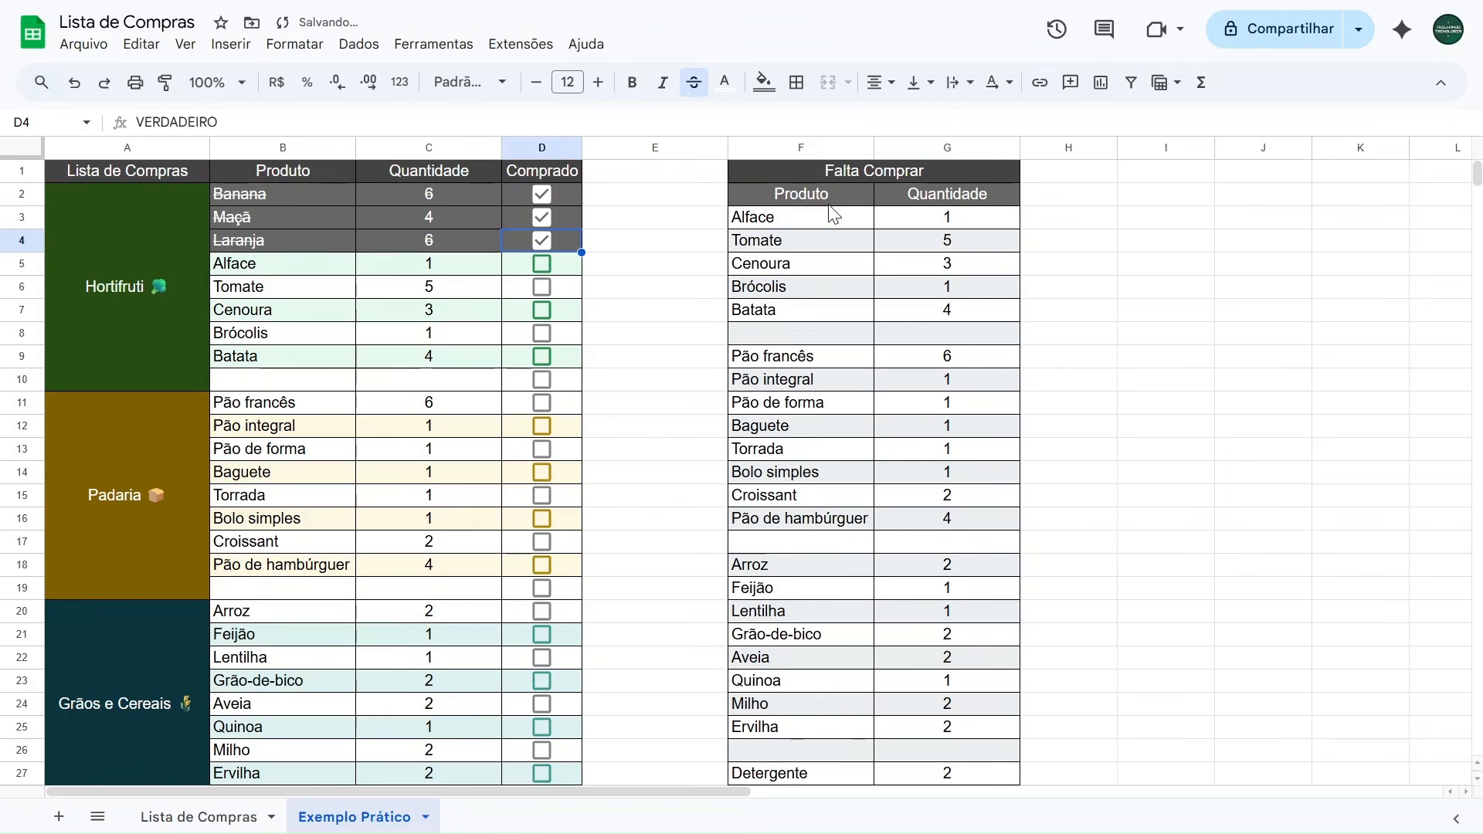
Examine the blank product, quantity and checkbox cells in row 10 below Batata.
{"action": "left_click", "coordinate": [321, 390]}
{"action": "left_click", "coordinate": [403, 386]}
{"action": "left_click", "coordinate": [305, 384]}
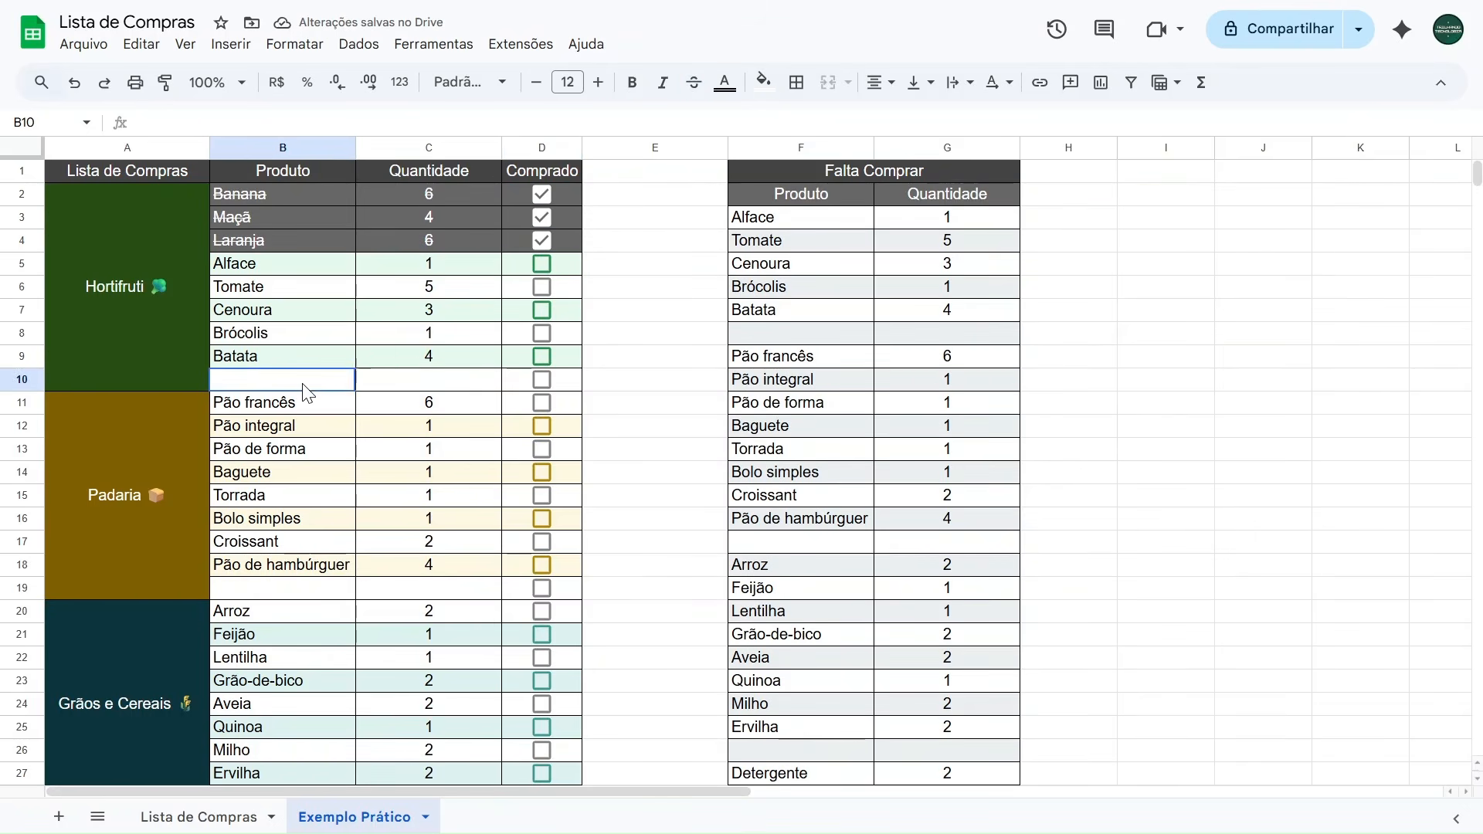
{"action": "left_click", "coordinate": [416, 391]}
{"action": "key", "text": "Tab"}
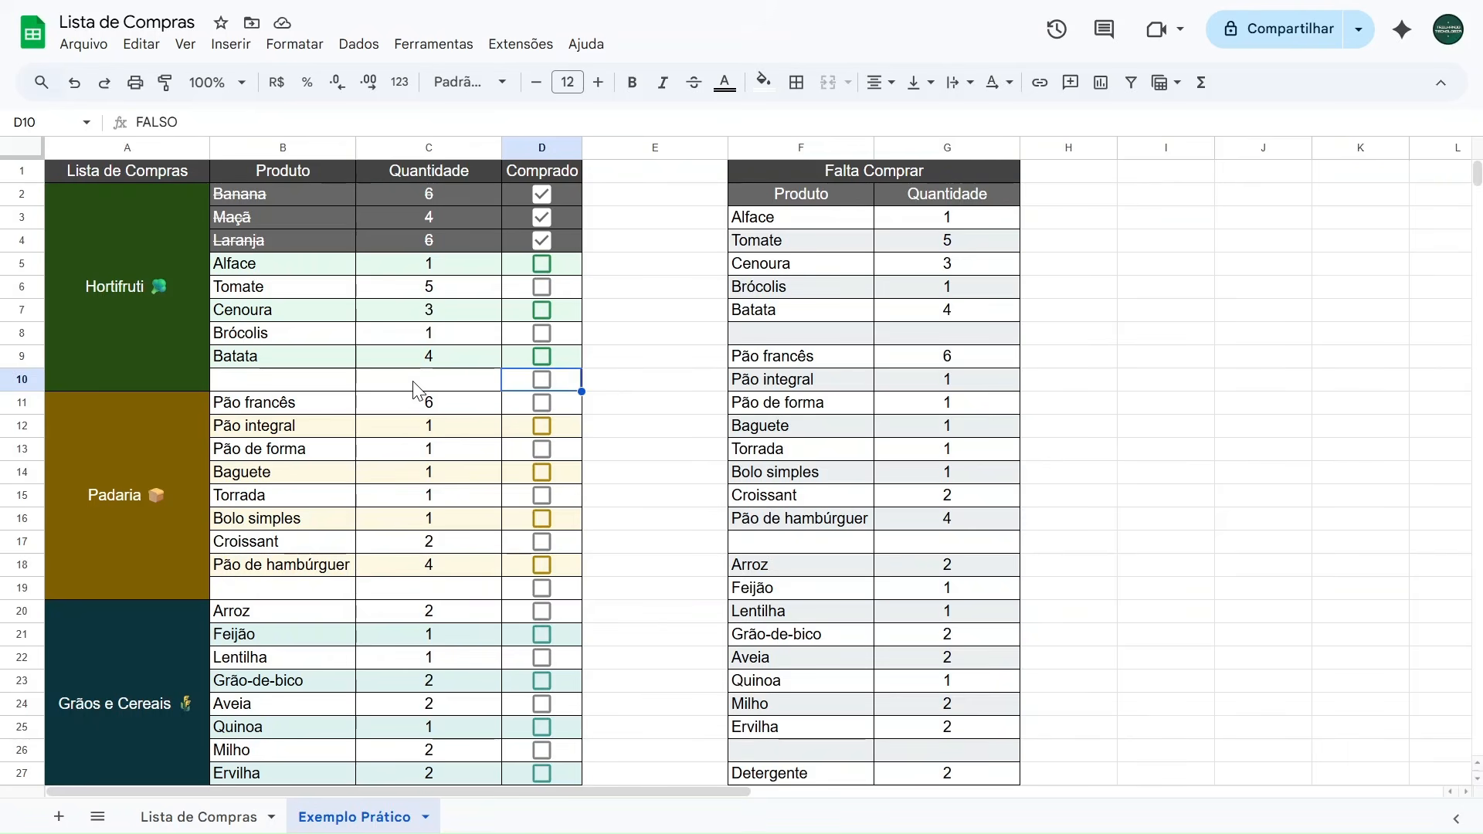
Remove the unused checkboxes from the Comprado column in blank rows 10 and 19, below Batata and Pão de hambúrguer.
{"action": "key", "text": "Delete"}
{"action": "left_click", "coordinate": [496, 589]}
{"action": "key", "text": "Tab"}
{"action": "key", "text": "Delete"}
Remove the unused checkboxes from the Comprado column in blank rows 28 and 37, ending the Grãos e Cereais and Limpeza sections.
{"action": "scroll", "coordinate": [499, 595], "scroll_direction": "down", "scroll_amount": 1}
{"action": "scroll", "coordinate": [498, 595], "scroll_direction": "down", "scroll_amount": 1}
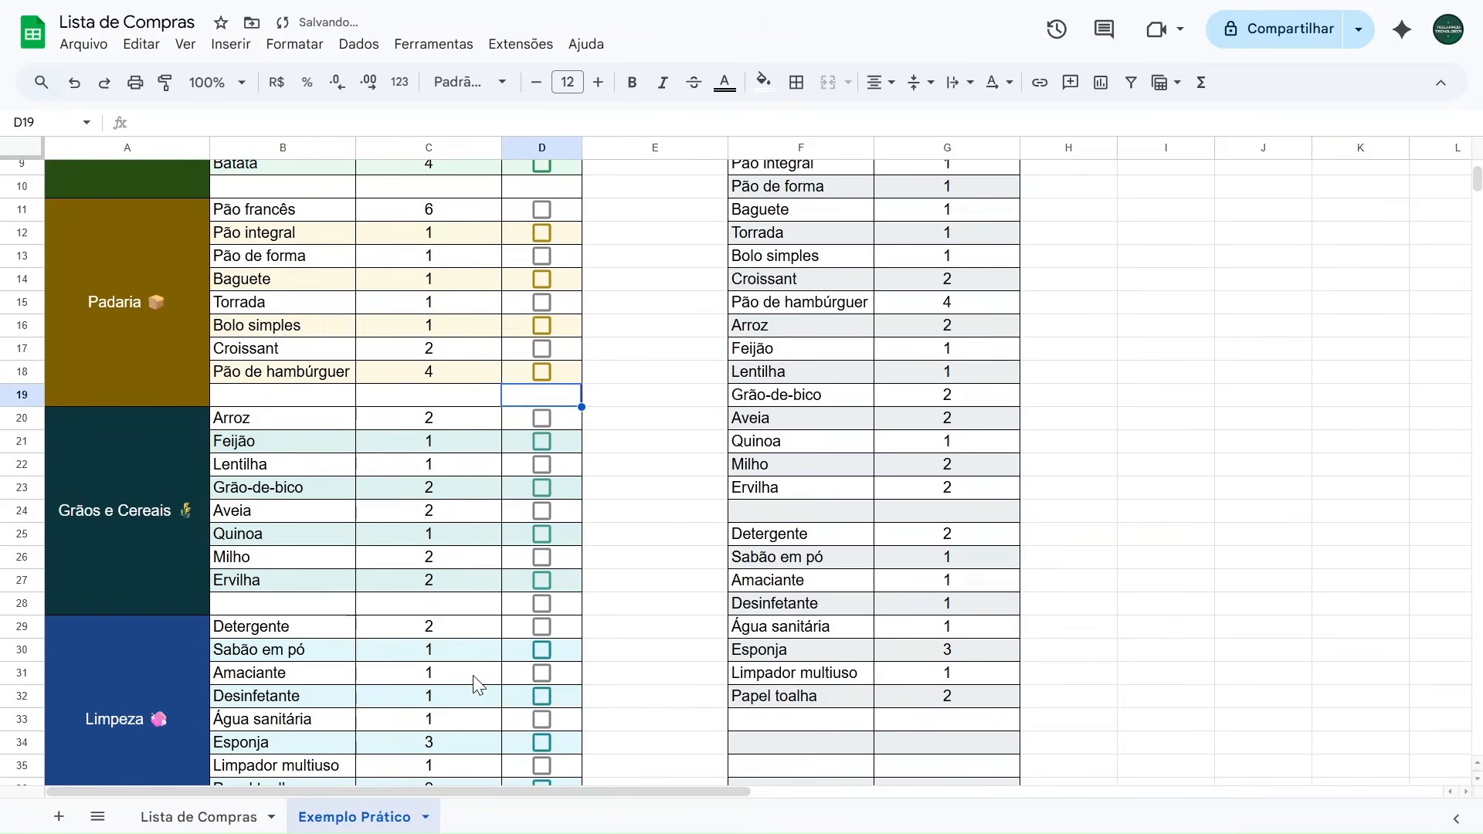
{"action": "left_click", "coordinate": [462, 609]}
{"action": "key", "text": "Tab"}
{"action": "key", "text": "Delete"}
{"action": "scroll", "coordinate": [459, 608], "scroll_direction": "down", "scroll_amount": 2}
{"action": "left_click", "coordinate": [448, 623]}
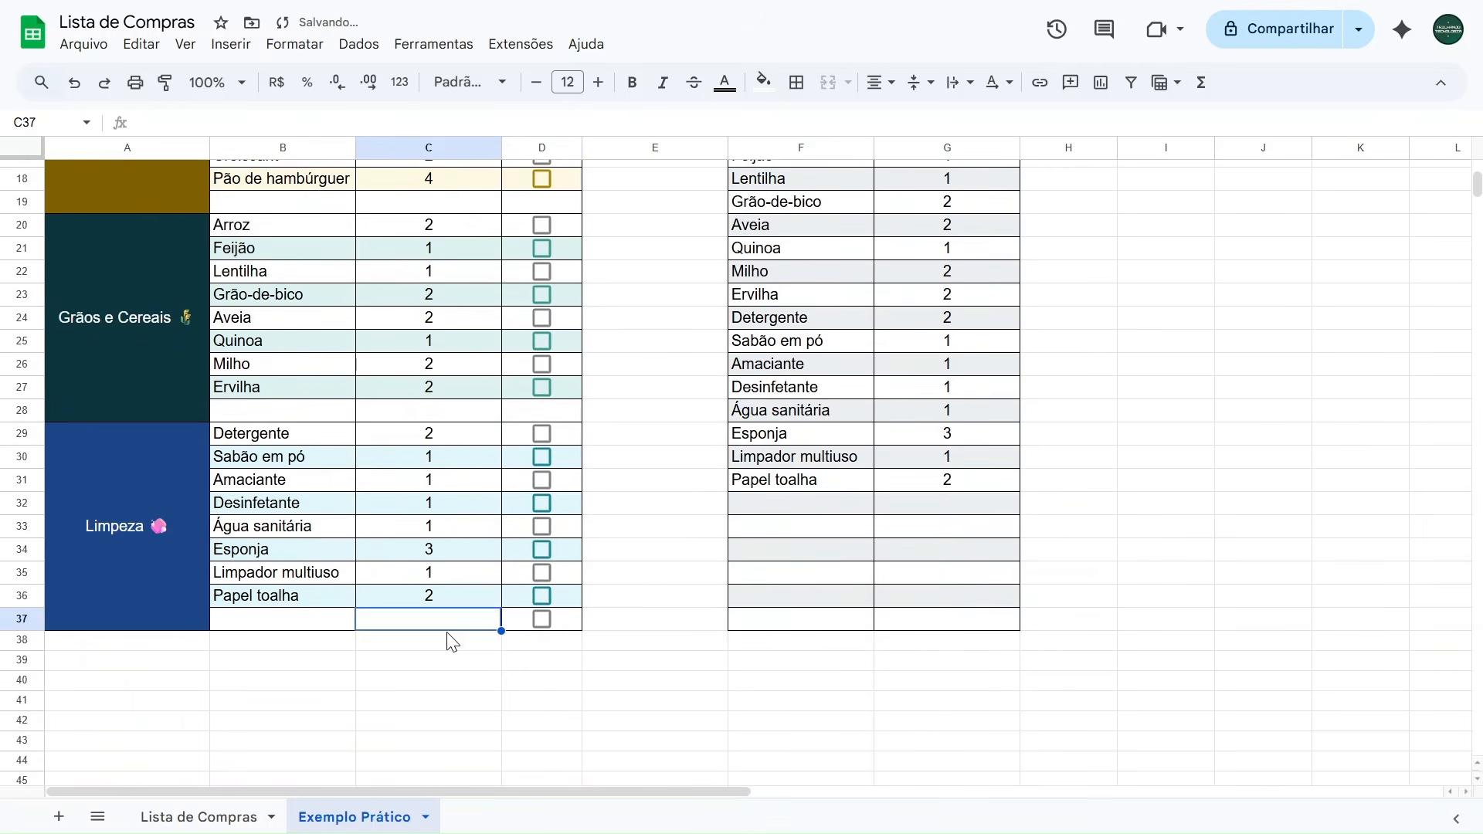
{"action": "key", "text": "Tab"}
{"action": "key", "text": "Delete"}
{"action": "scroll", "coordinate": [541, 618], "scroll_direction": "up", "scroll_amount": 5}
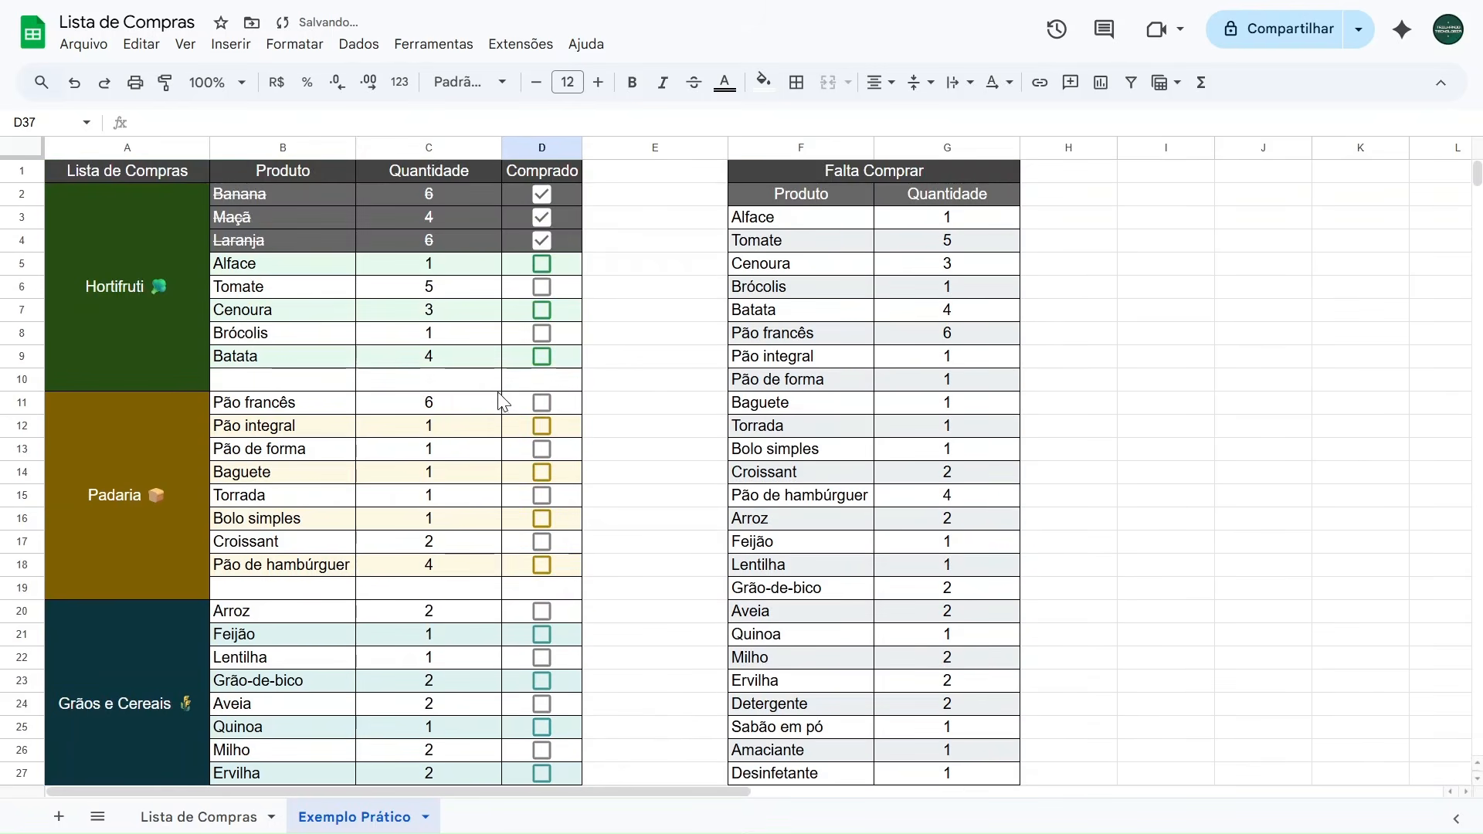
{"action": "left_click", "coordinate": [452, 391]}
{"action": "left_click", "coordinate": [285, 380]}
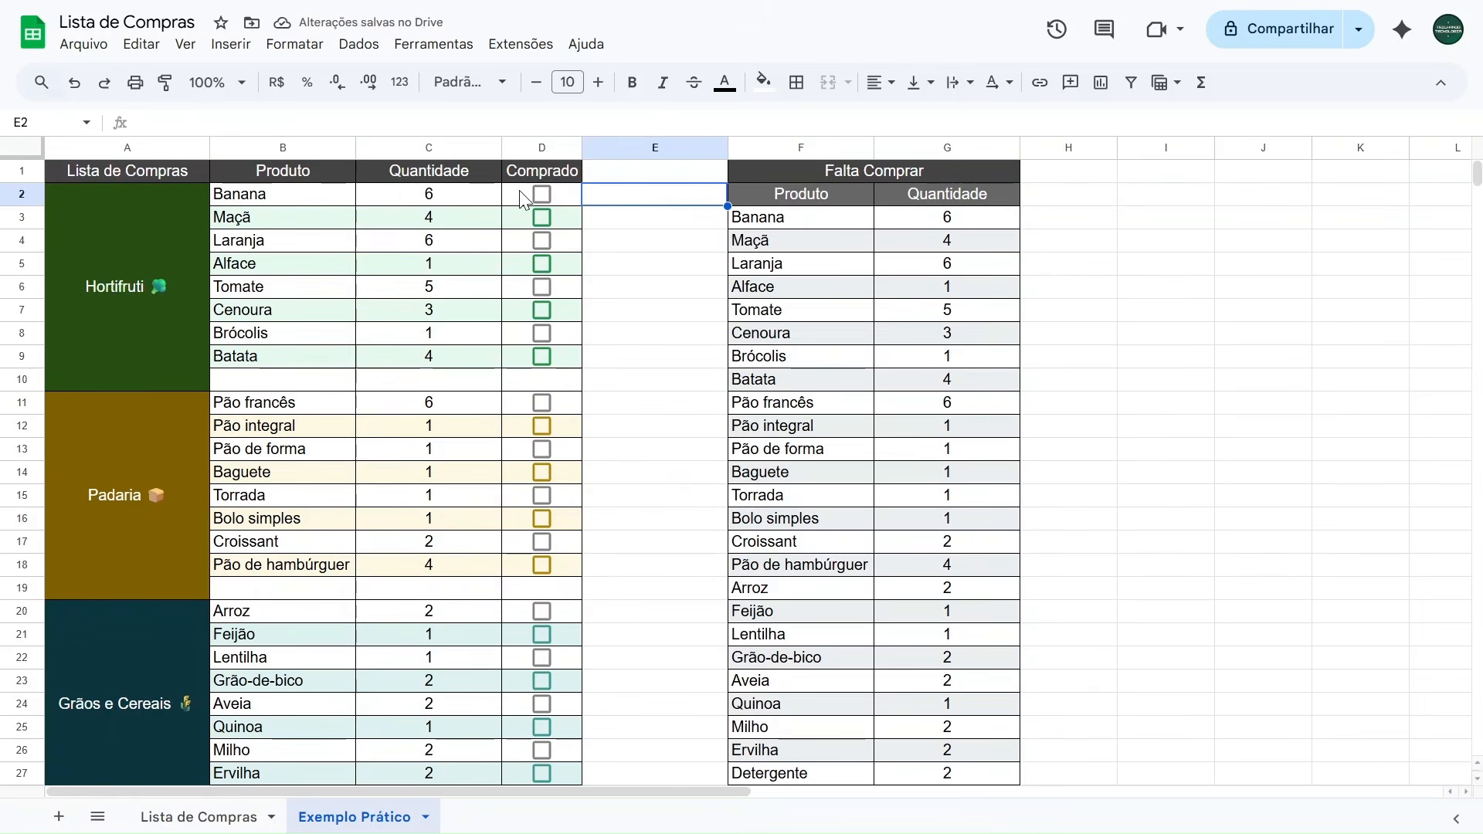
Mark all Hortifruti products, from Banana through Batata, as purchased in the Comprado column.
{"action": "left_click", "coordinate": [541, 194]}
{"action": "left_click", "coordinate": [542, 217]}
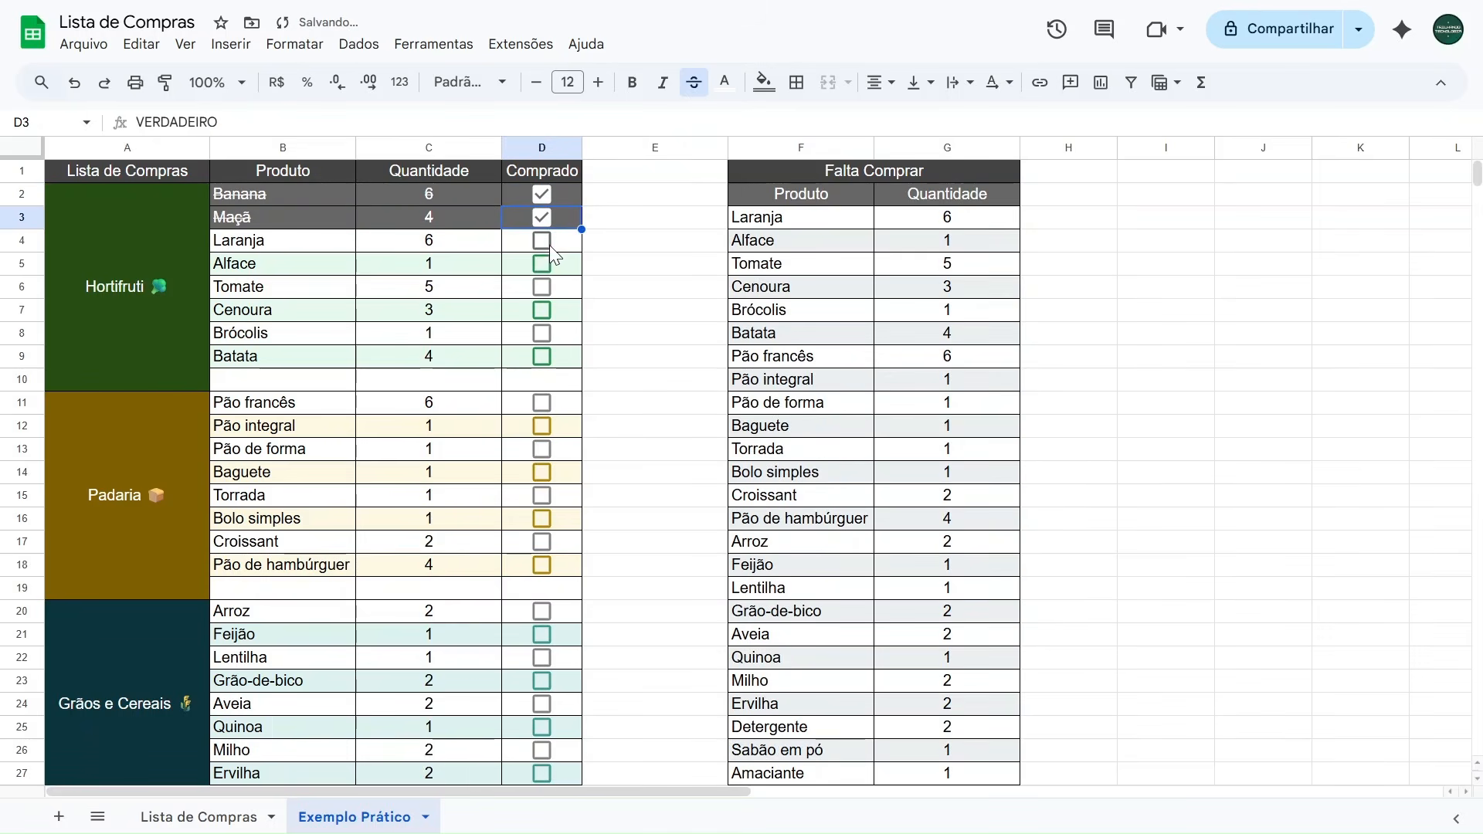
{"action": "left_click", "coordinate": [543, 241]}
{"action": "left_click", "coordinate": [544, 263]}
{"action": "left_click", "coordinate": [543, 286]}
{"action": "left_click", "coordinate": [544, 310]}
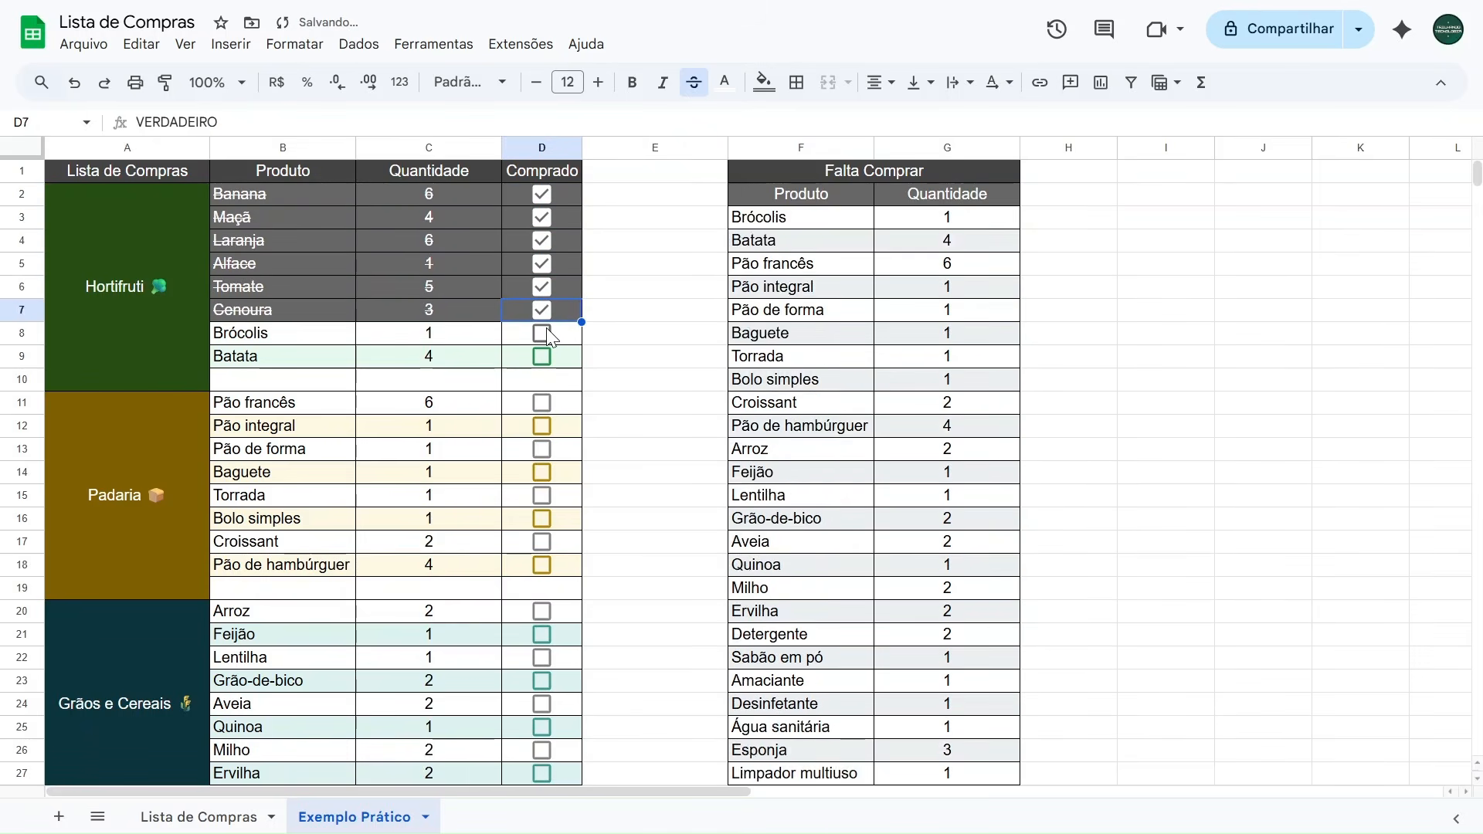
{"action": "left_click", "coordinate": [543, 333]}
{"action": "left_click", "coordinate": [541, 356]}
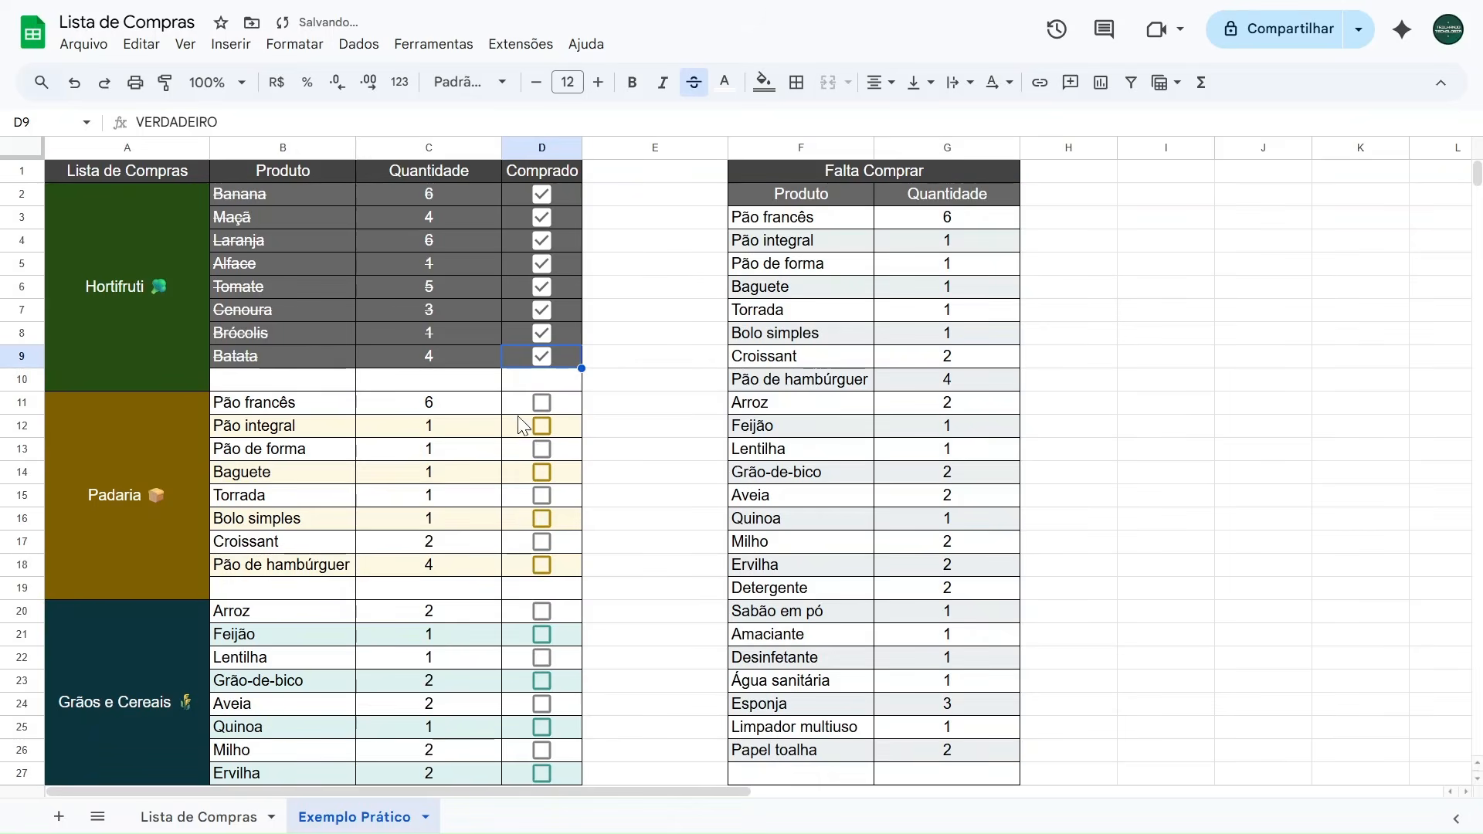
Mark all Padaria products, from Pão francês through Pão de hambúrguer, as purchased.
{"action": "left_click", "coordinate": [541, 403]}
{"action": "left_click", "coordinate": [541, 426]}
{"action": "left_click", "coordinate": [542, 449]}
{"action": "left_click", "coordinate": [541, 472]}
{"action": "left_click", "coordinate": [542, 495]}
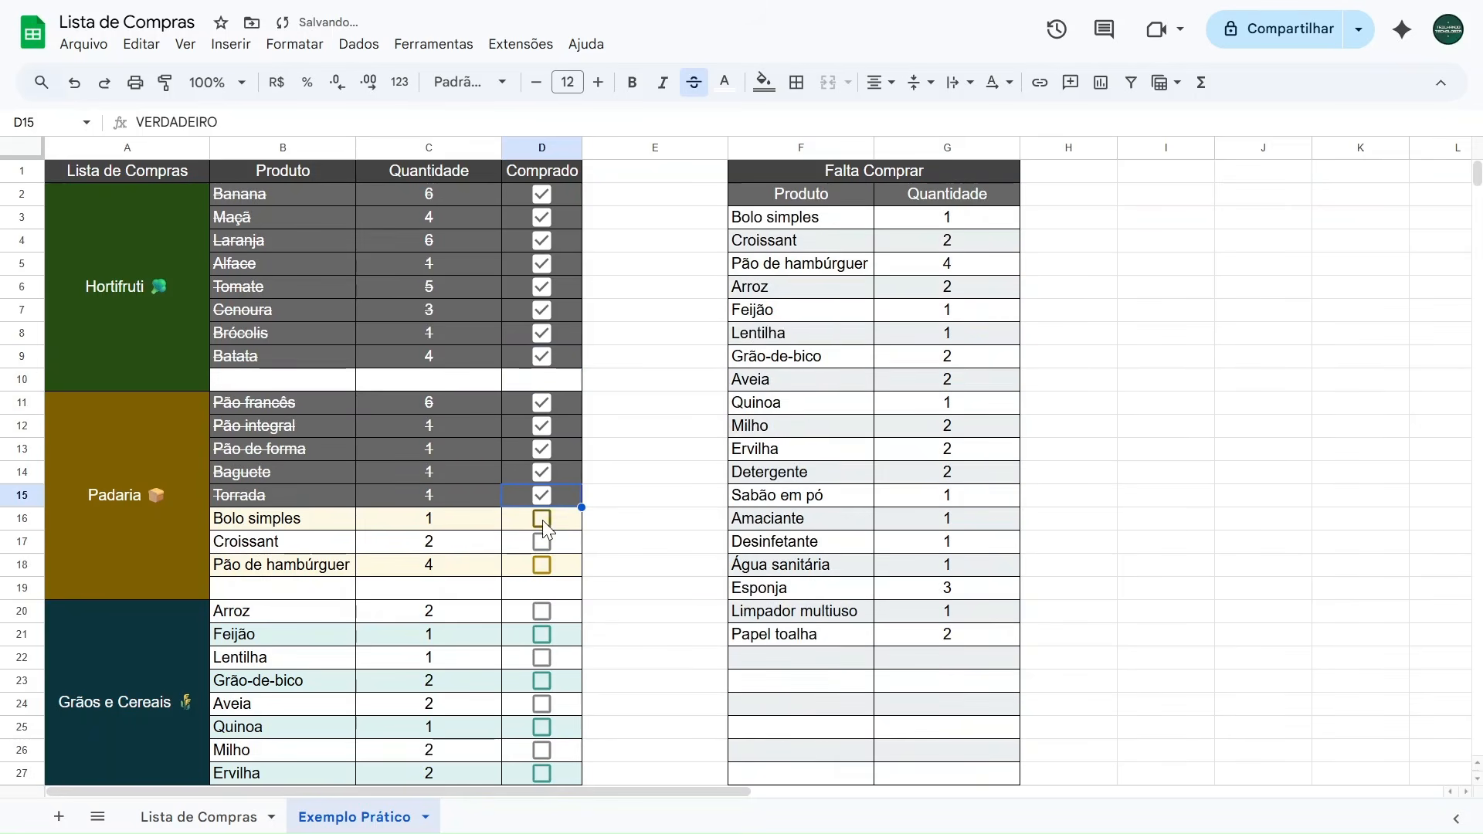
{"action": "left_click", "coordinate": [542, 519]}
{"action": "left_click", "coordinate": [542, 542]}
{"action": "left_click", "coordinate": [543, 567]}
Mark all Grãos e Cereais products, from Arroz through Ervilha, as purchased.
{"action": "scroll", "coordinate": [543, 566], "scroll_direction": "down", "scroll_amount": 2}
{"action": "left_click", "coordinate": [542, 512]}
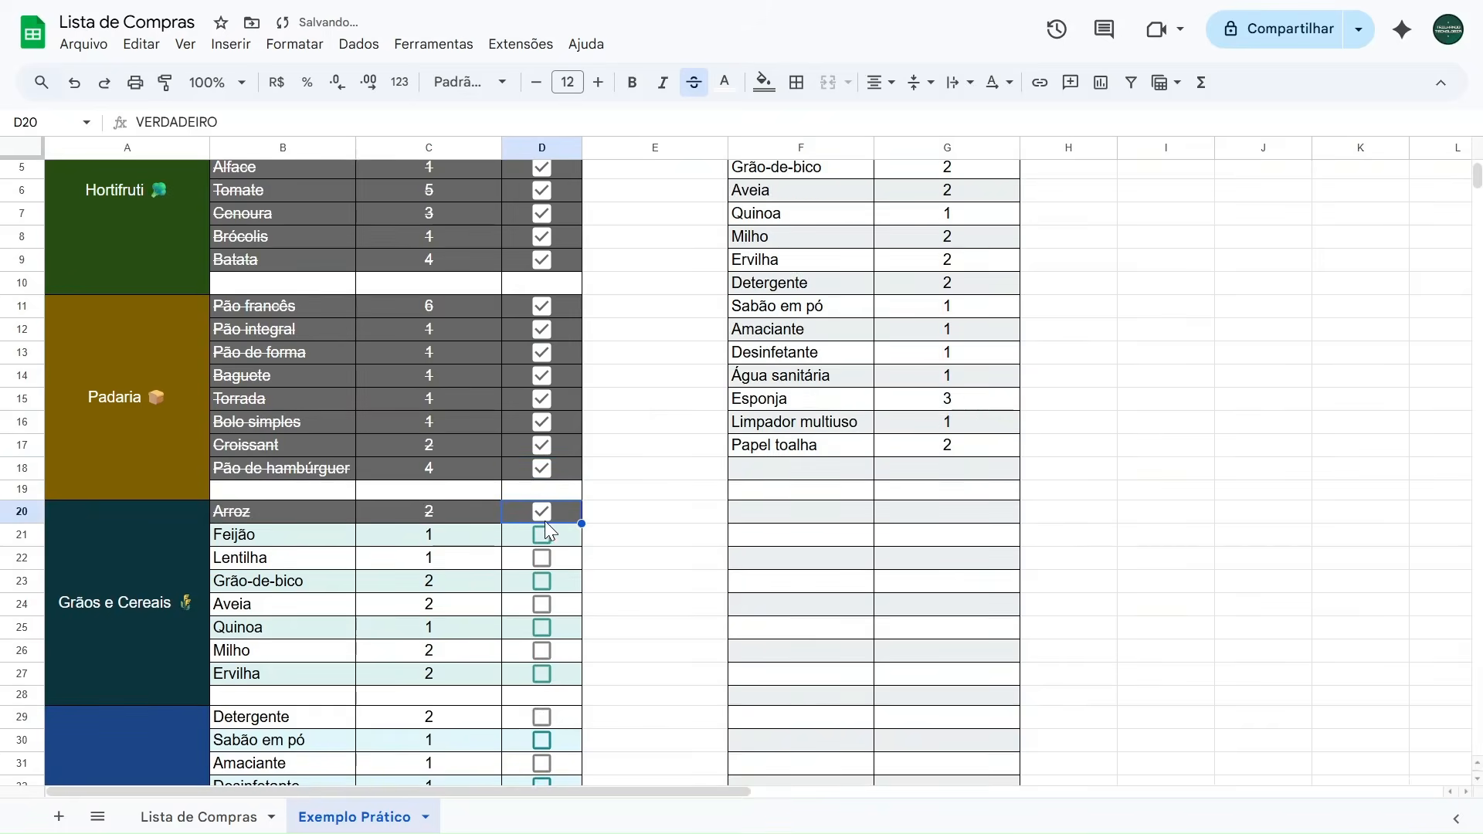
{"action": "left_click", "coordinate": [542, 535]}
{"action": "left_click", "coordinate": [541, 558]}
{"action": "left_click", "coordinate": [542, 581]}
{"action": "left_click", "coordinate": [541, 604]}
{"action": "left_click", "coordinate": [541, 627]}
{"action": "left_click", "coordinate": [542, 650]}
{"action": "left_click", "coordinate": [541, 674]}
Mark the Limpeza products Detergente, Sabão em pó and Amaciante as purchased.
{"action": "scroll", "coordinate": [543, 673], "scroll_direction": "down", "scroll_amount": 2}
{"action": "left_click", "coordinate": [542, 620]}
{"action": "left_click", "coordinate": [542, 643]}
{"action": "left_click", "coordinate": [542, 666]}
Review the products remaining in the Falta Comprar list and the QUERY formula in F3.
{"action": "scroll", "coordinate": [541, 661], "scroll_direction": "up", "scroll_amount": 5}
{"action": "left_click", "coordinate": [562, 200]}
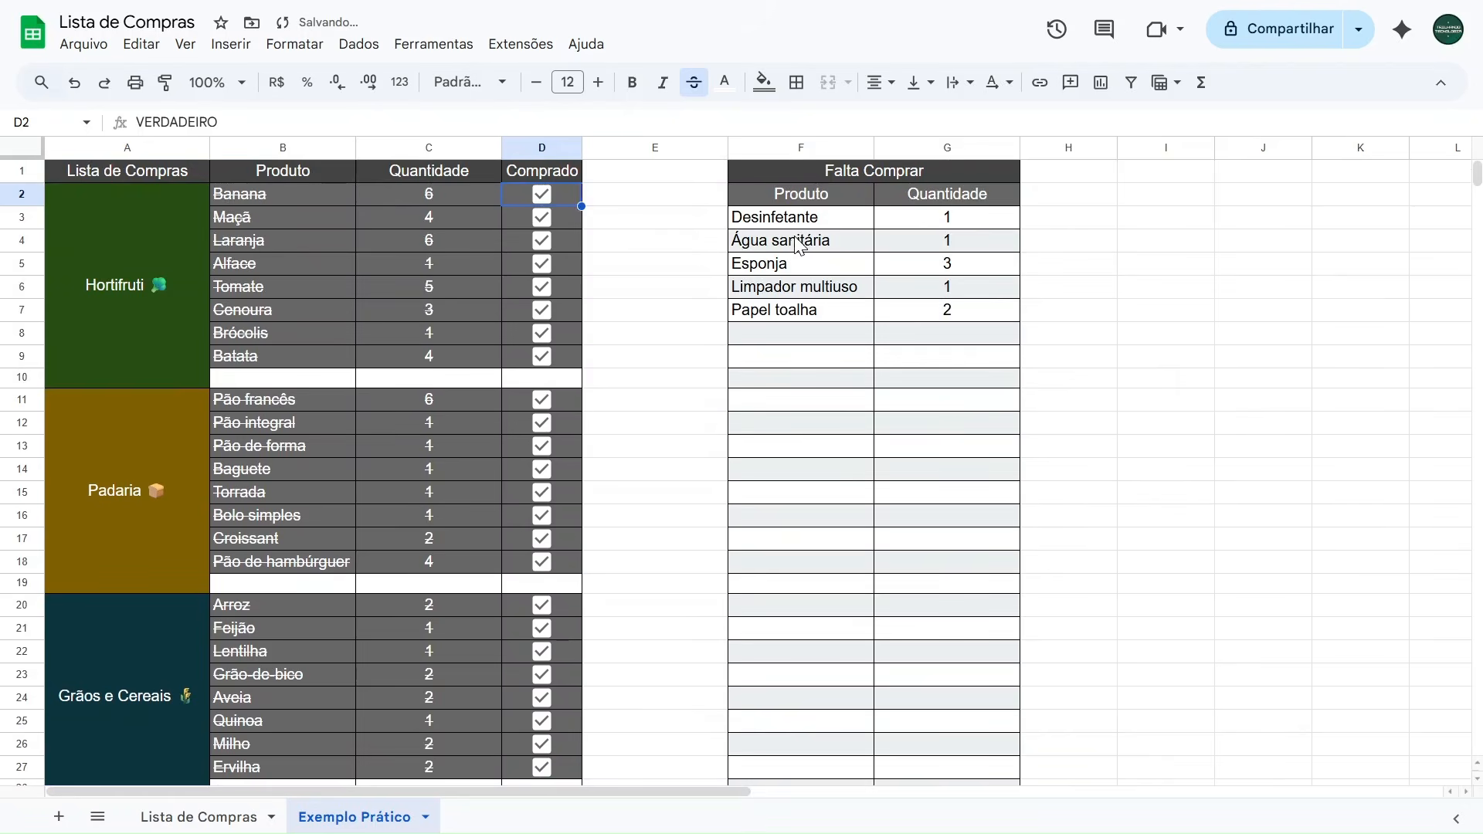
{"action": "left_click", "coordinate": [803, 225]}
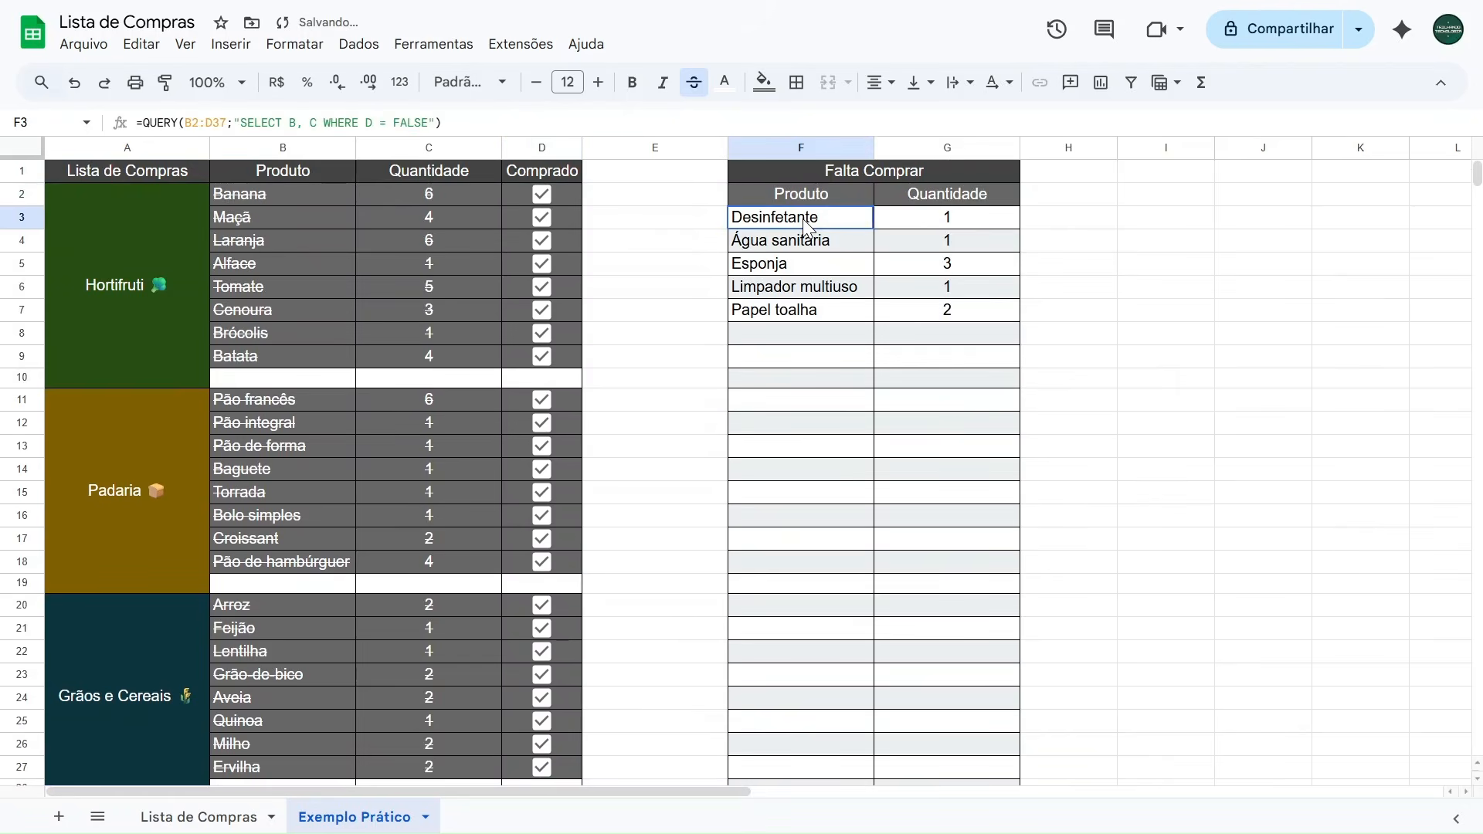
{"action": "left_click", "coordinate": [648, 221]}
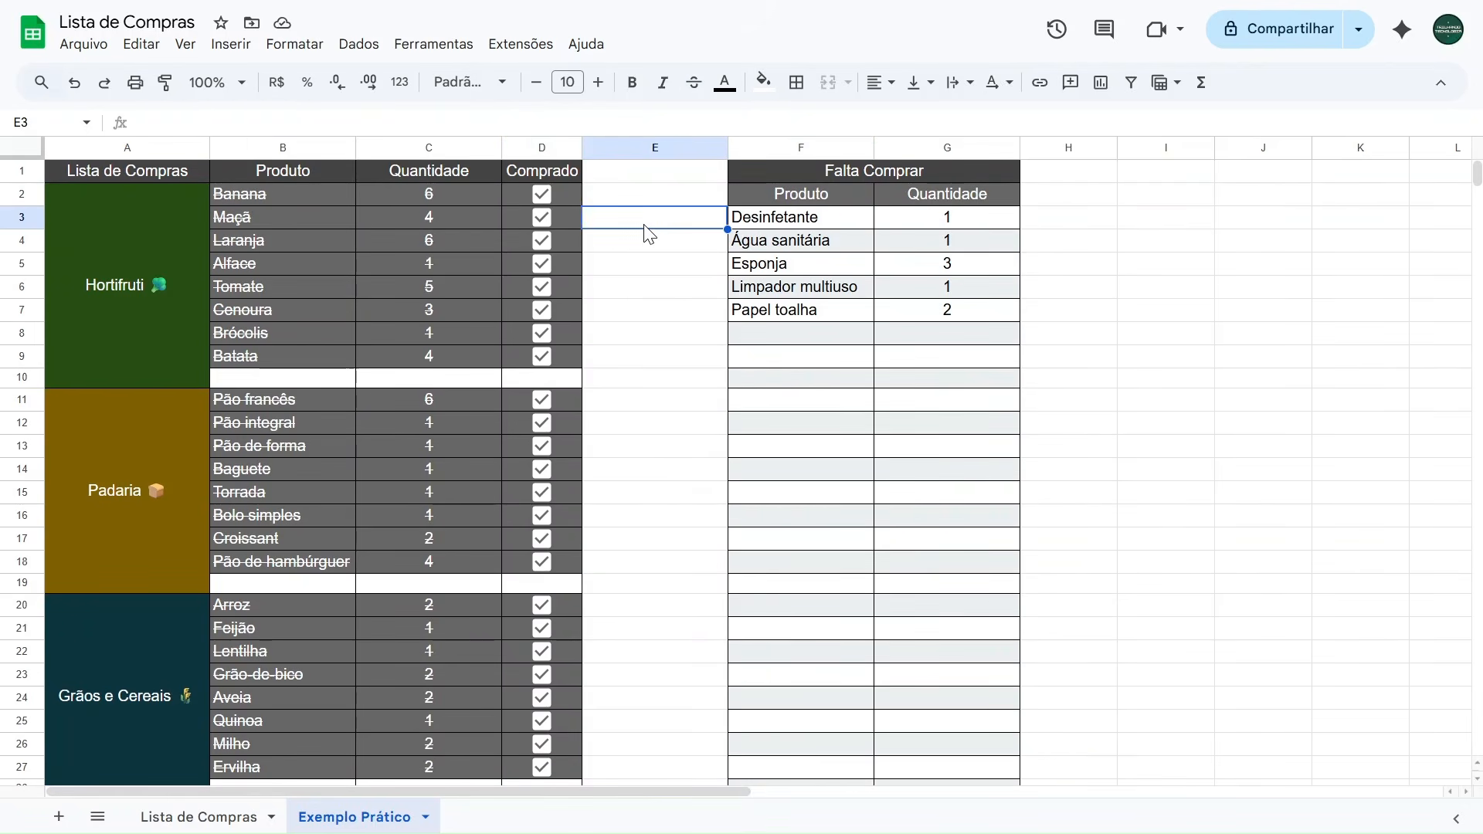